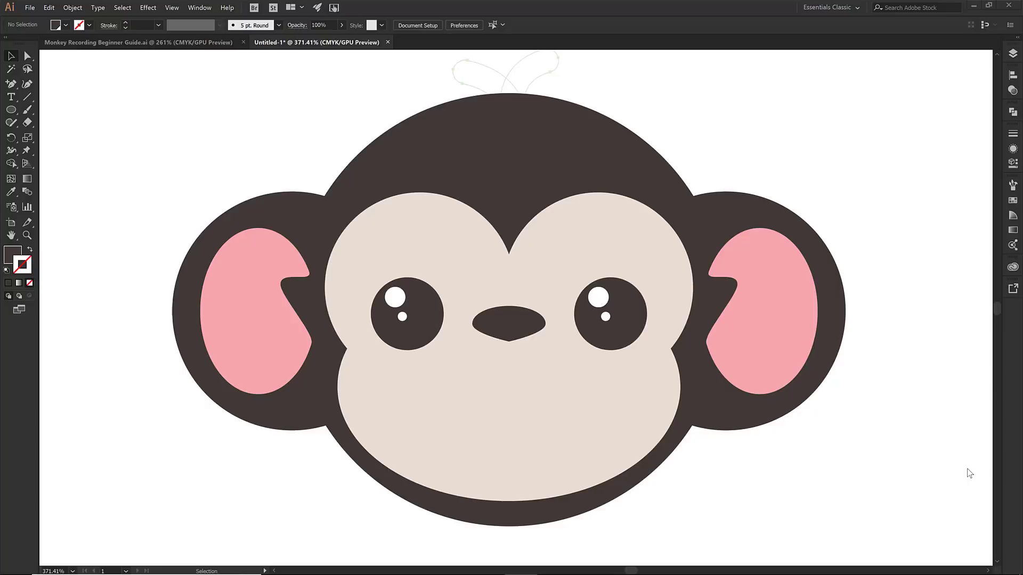
- Hide Layer 4, Face Shapes and Back of Head in the Layers panel
{"action": "left_click", "coordinate": [1012, 56]}
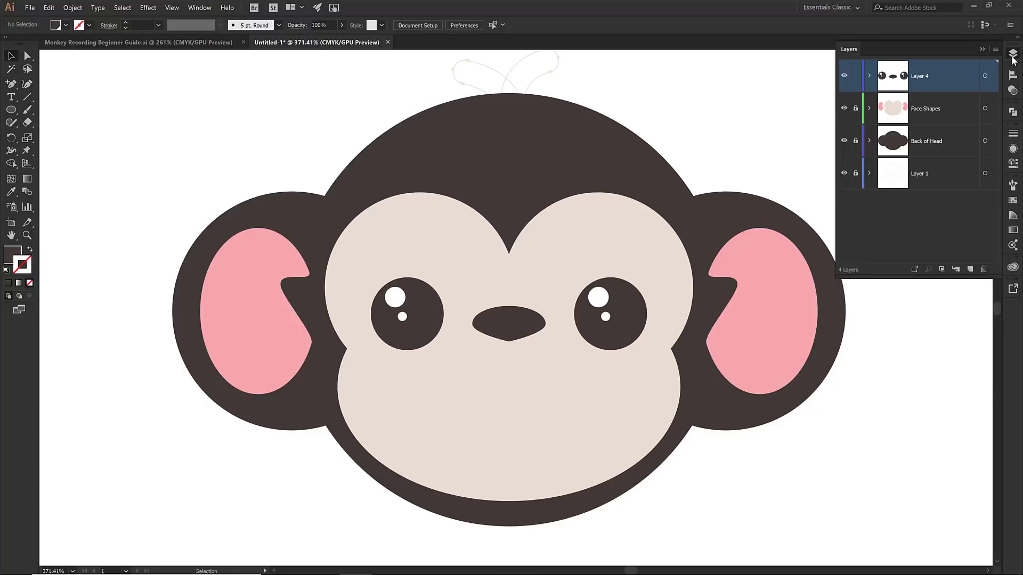
{"action": "left_click", "coordinate": [844, 75]}
{"action": "left_click", "coordinate": [844, 109], "text": "ctrl"}
{"action": "left_click", "coordinate": [844, 140], "text": "ctrl"}
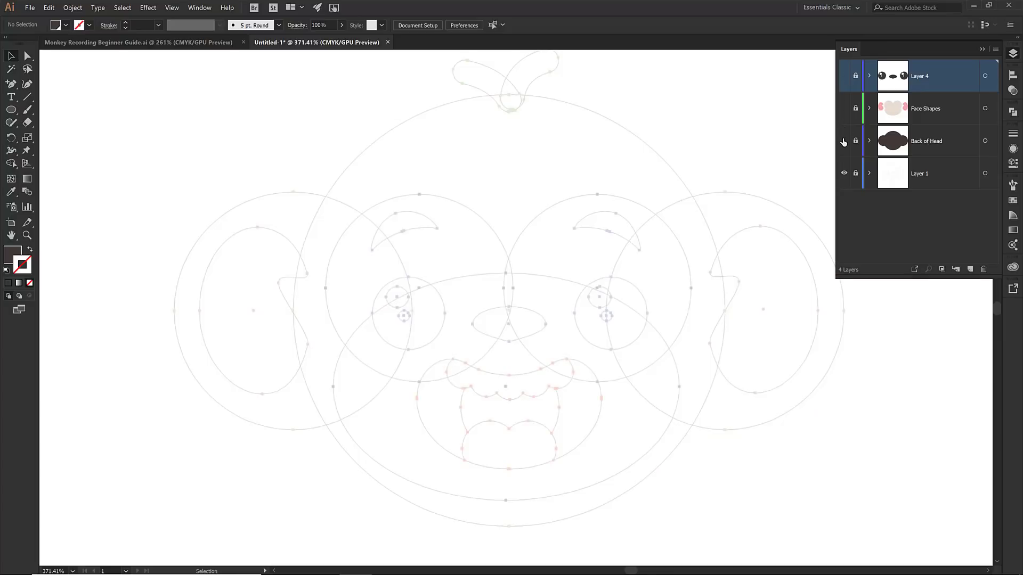
- Add a new locked Layer 5 and make Layer 4's eyes and nose visible again
{"action": "left_click", "coordinate": [970, 266]}
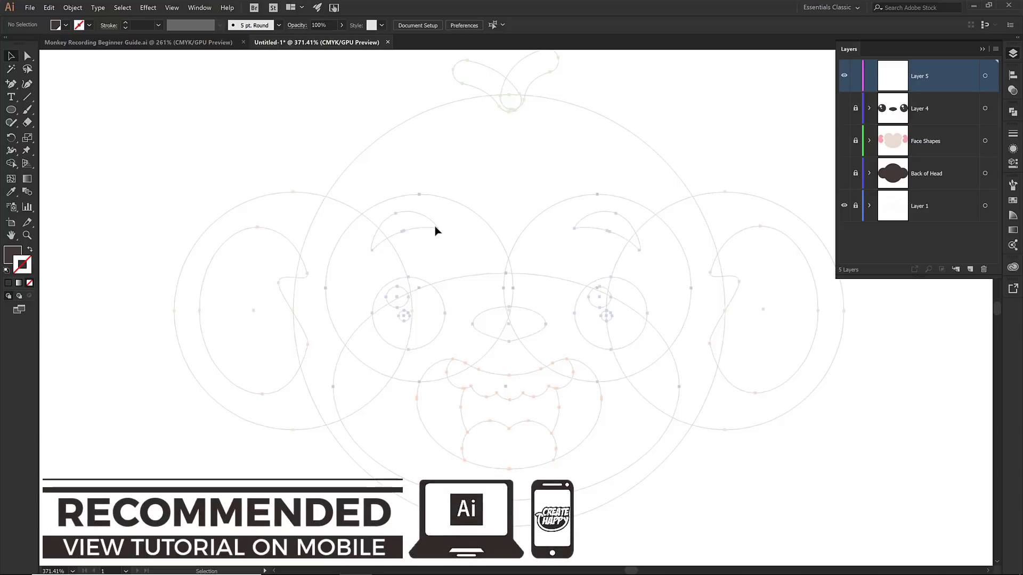
{"action": "left_click", "coordinate": [856, 77]}
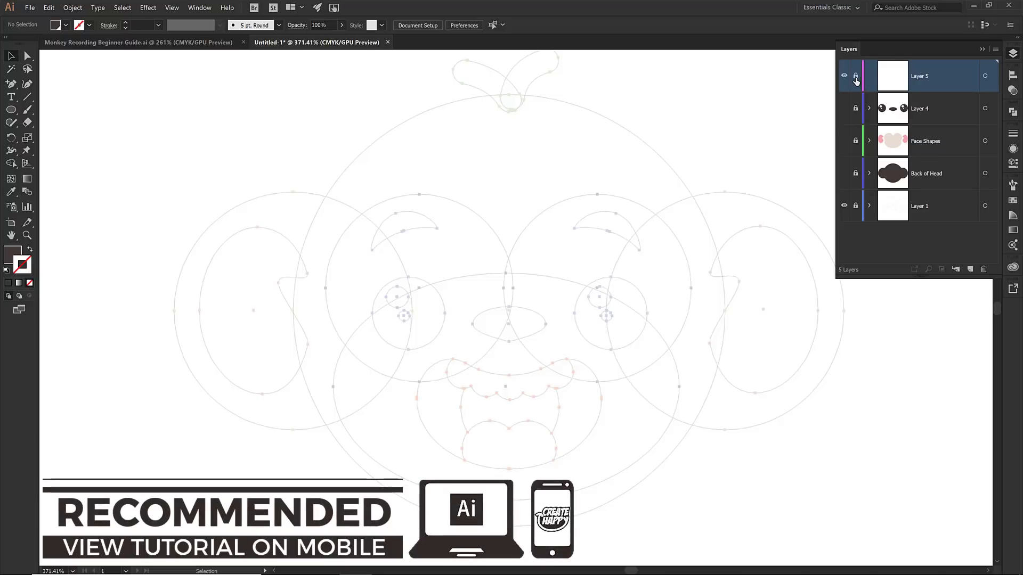
{"action": "left_click", "coordinate": [845, 108]}
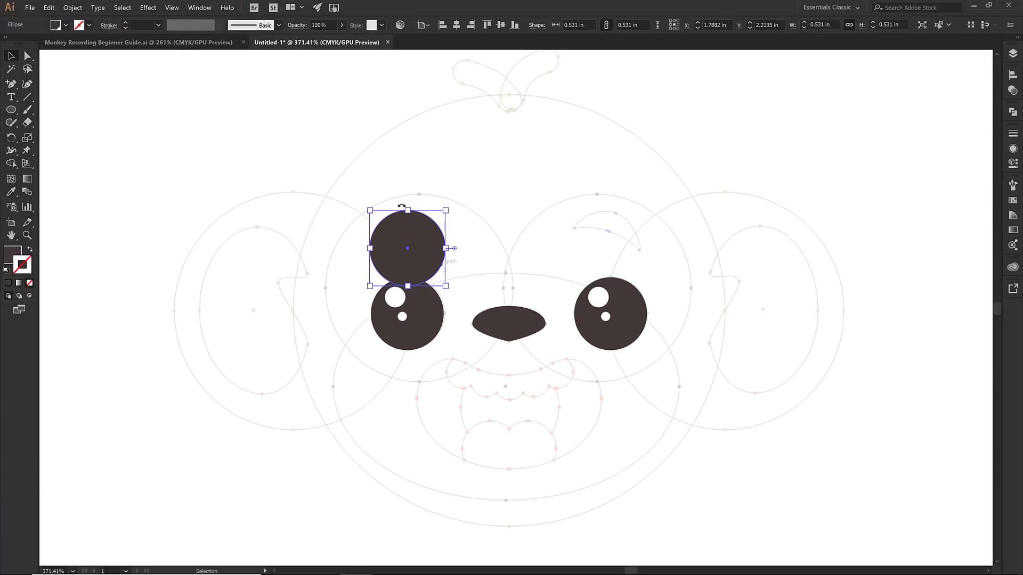
- Copy the dark circle above the left eye and paste it in front
{"action": "left_click", "coordinate": [49, 9]}
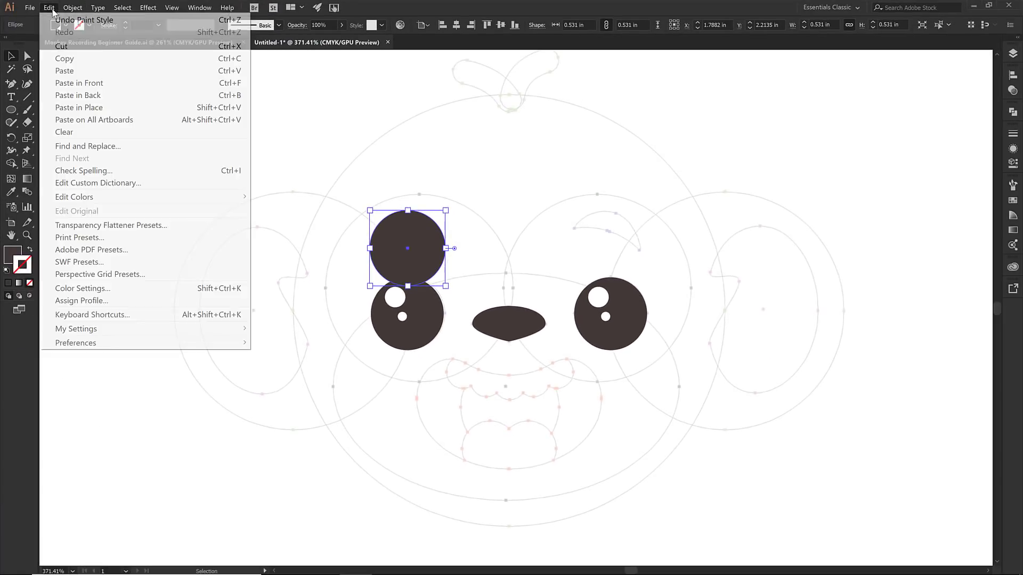
{"action": "left_click", "coordinate": [64, 59]}
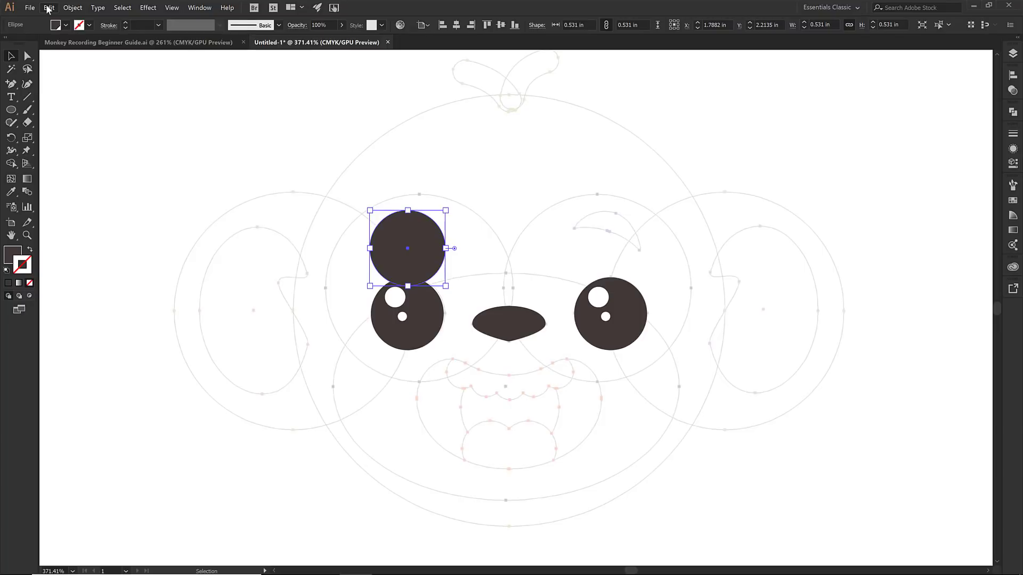
{"action": "left_click", "coordinate": [49, 9]}
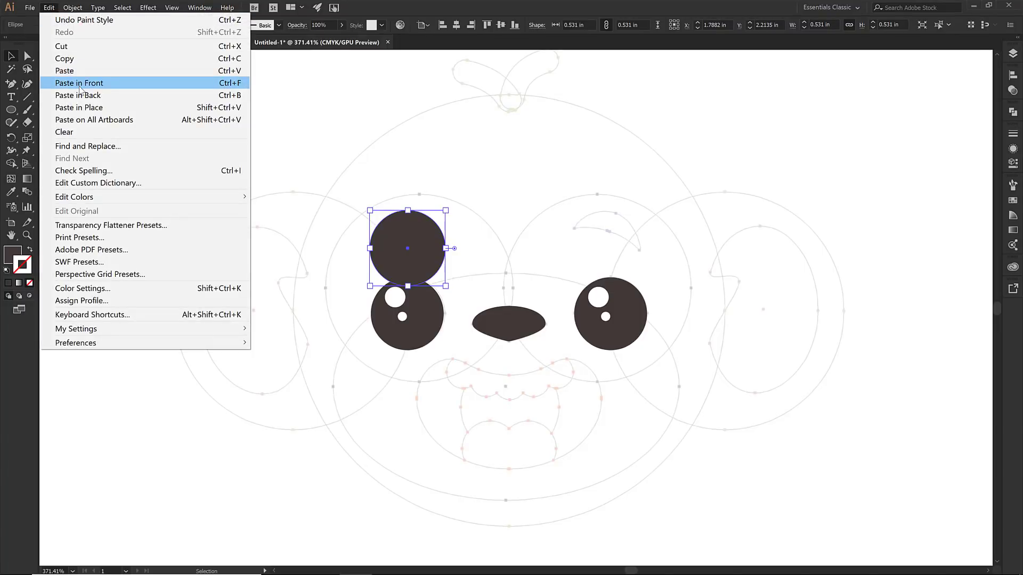
{"action": "left_click", "coordinate": [78, 88]}
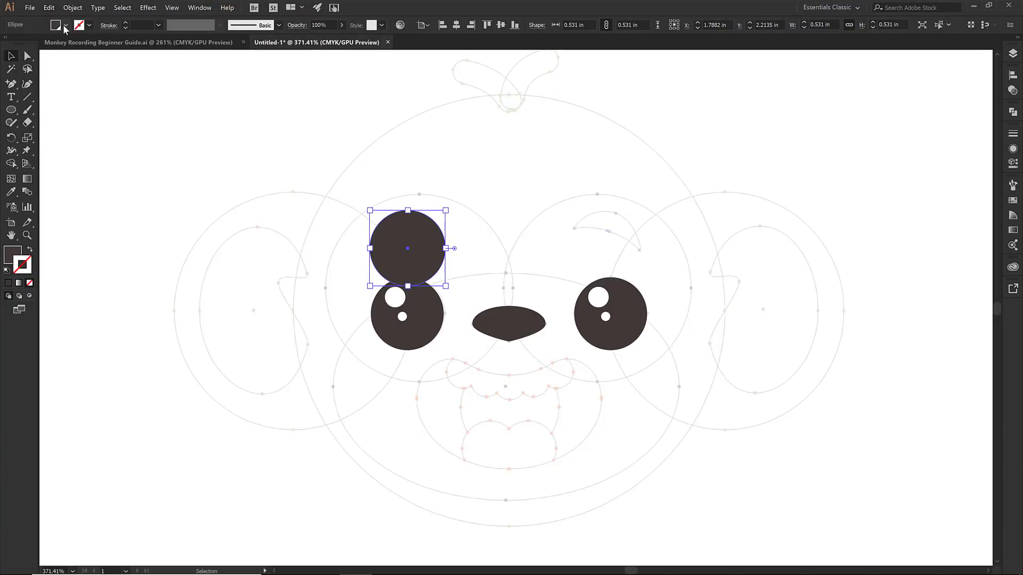
- Fill the pasted copy green, move it down, and enlarge it from its centre to about 0.6 in
{"action": "left_click", "coordinate": [66, 25]}
{"action": "left_click", "coordinate": [29, 43]}
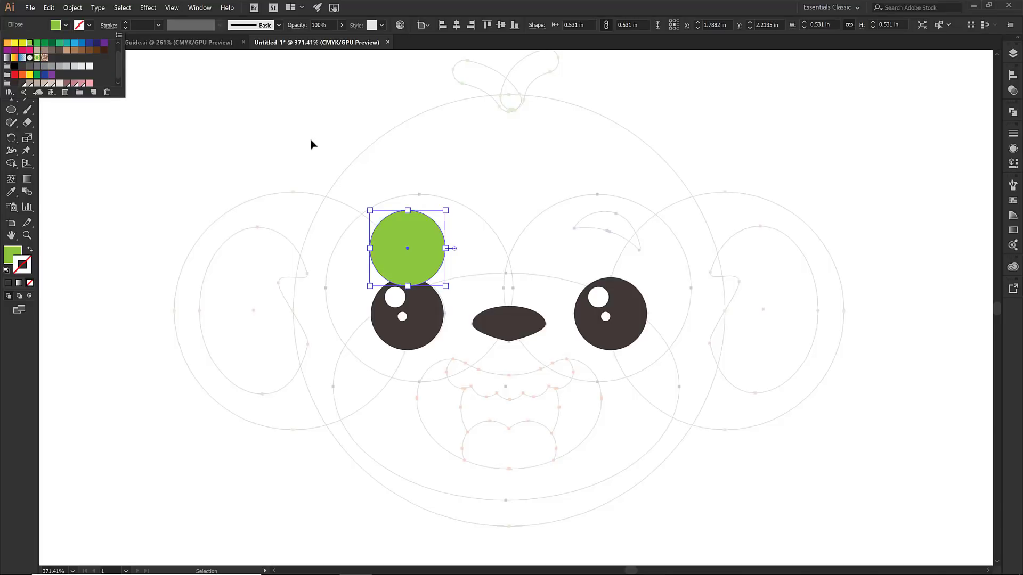
{"action": "left_click", "coordinate": [404, 240]}
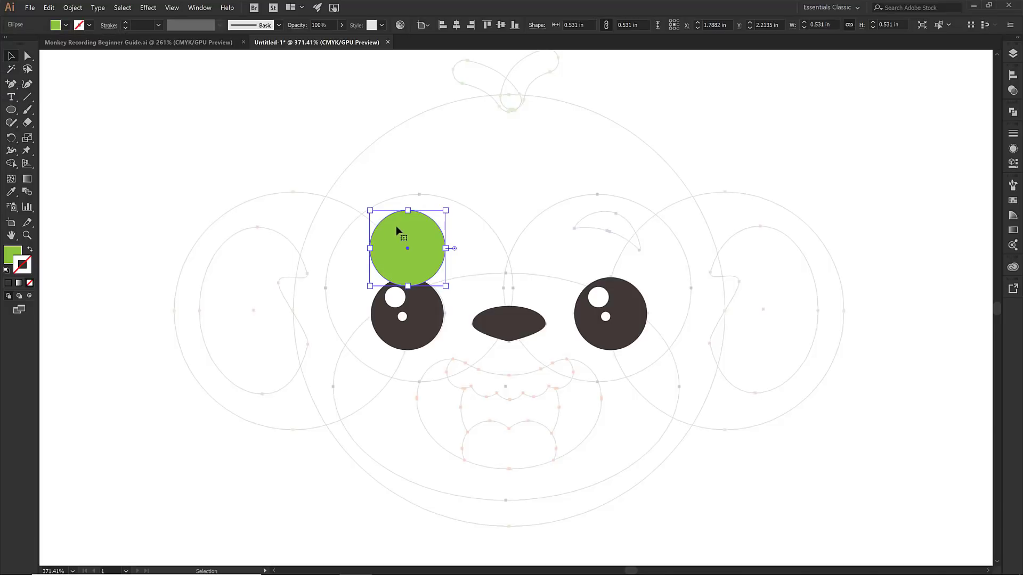
{"action": "left_click_drag", "start_coordinate": [399, 238], "coordinate": [411, 259]}
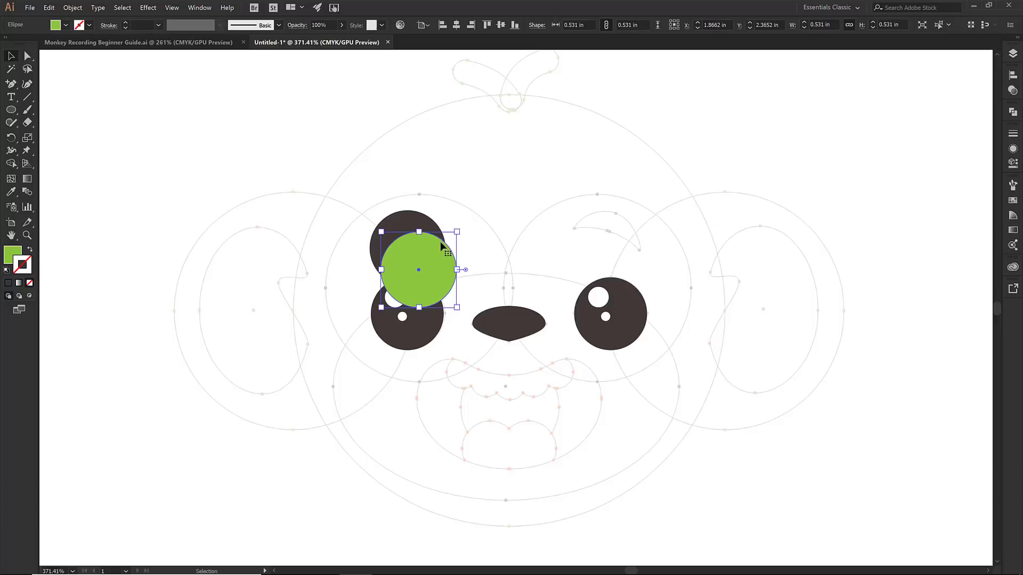
{"action": "left_click_drag", "start_coordinate": [456, 233], "coordinate": [402, 245]}
{"action": "left_click", "coordinate": [333, 309]}
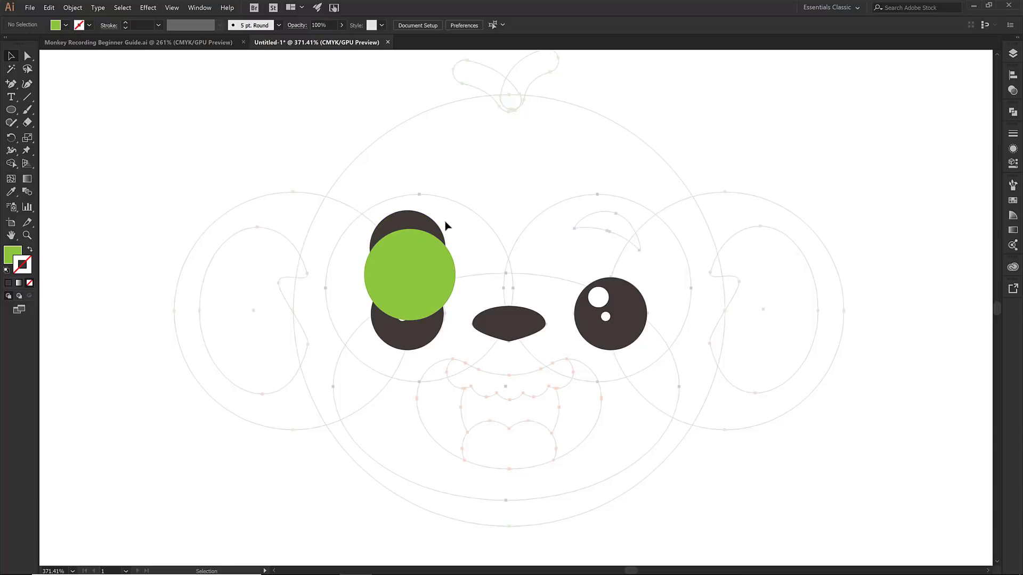
- Zoom in on the left eye and nudge the green circle down one point
{"action": "key", "text": "z"}
{"action": "left_click_drag", "start_coordinate": [321, 183], "coordinate": [691, 384]}
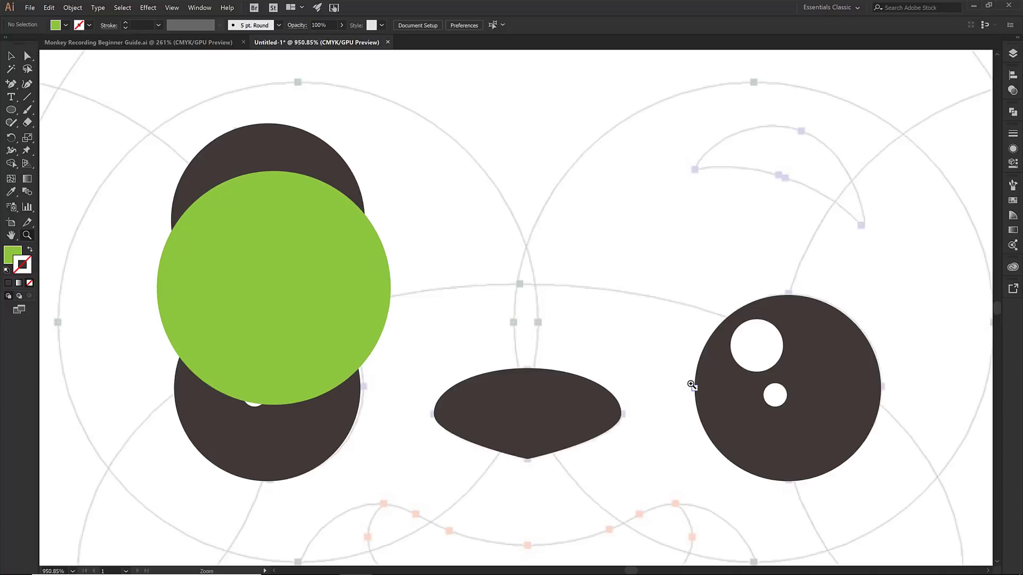
{"action": "key", "text": "v"}
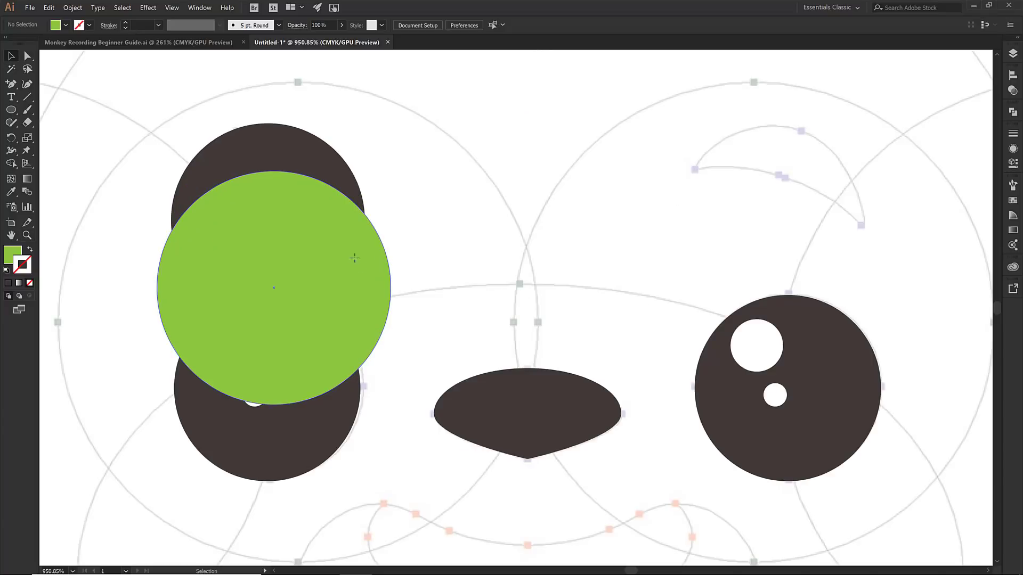
{"action": "left_click", "coordinate": [354, 262]}
{"action": "key", "text": "Down"}
{"action": "key", "text": "Up"}
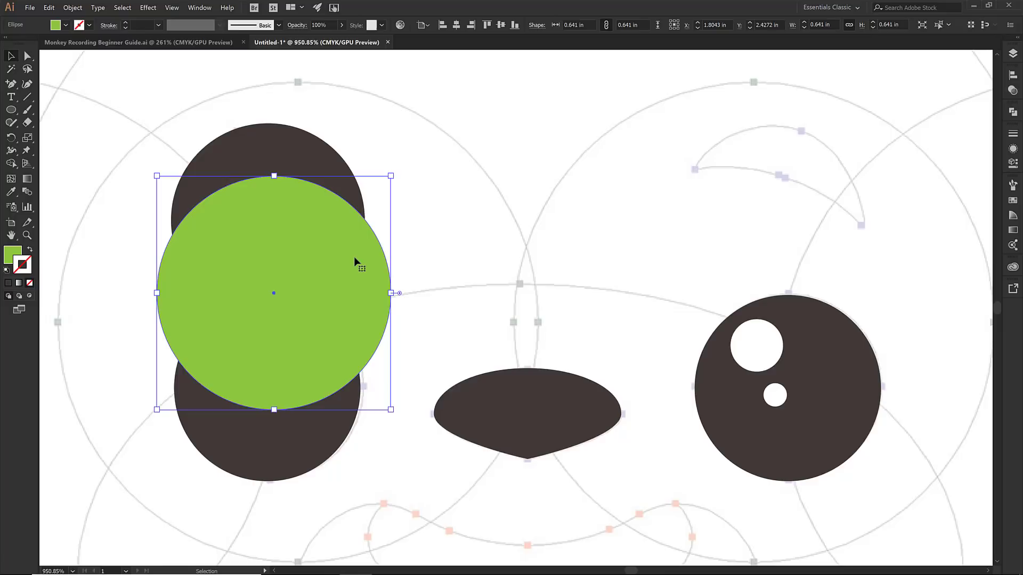
{"action": "key", "text": "Down"}
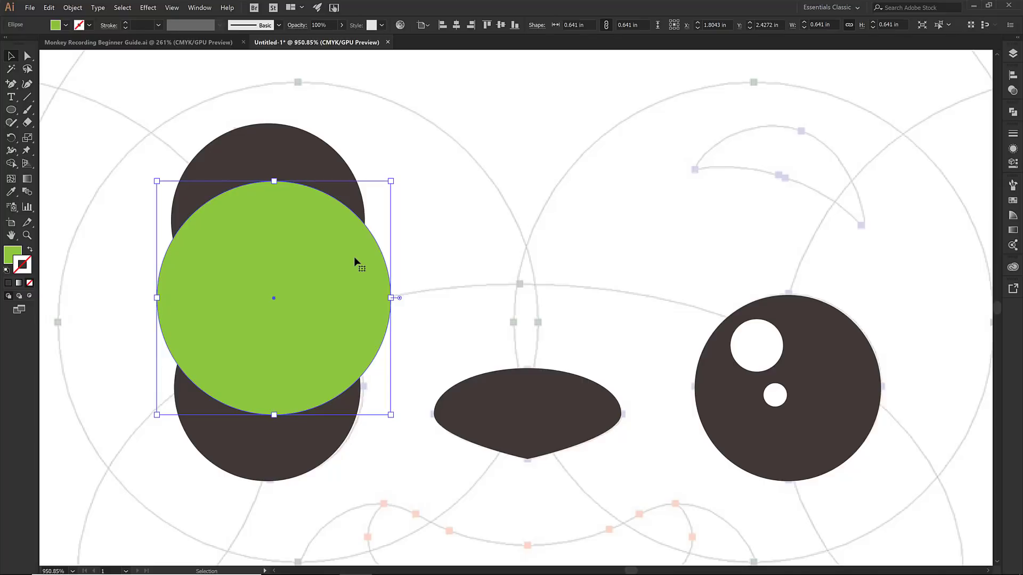
- Select both the dark circle and the green circle together
{"action": "left_click", "coordinate": [302, 164], "text": "shift"}
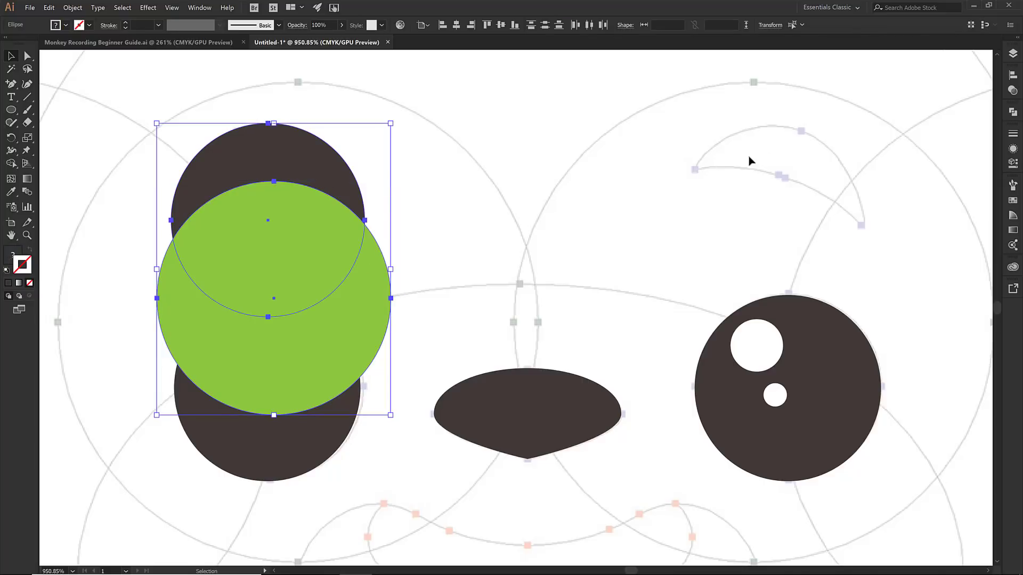
{"action": "left_click", "coordinate": [651, 166]}
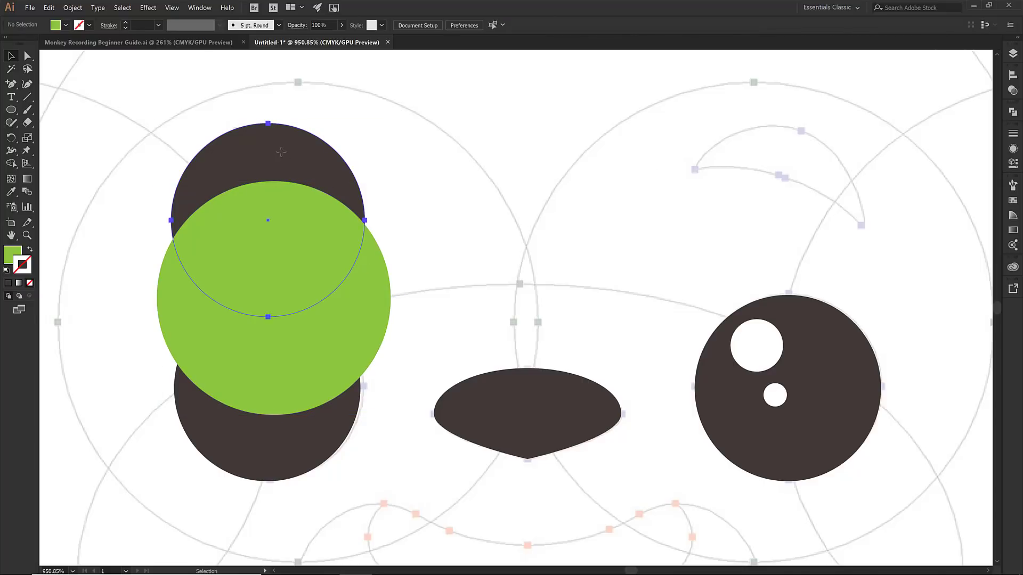
{"action": "left_click", "coordinate": [281, 152]}
{"action": "left_click", "coordinate": [379, 301], "text": "shift"}
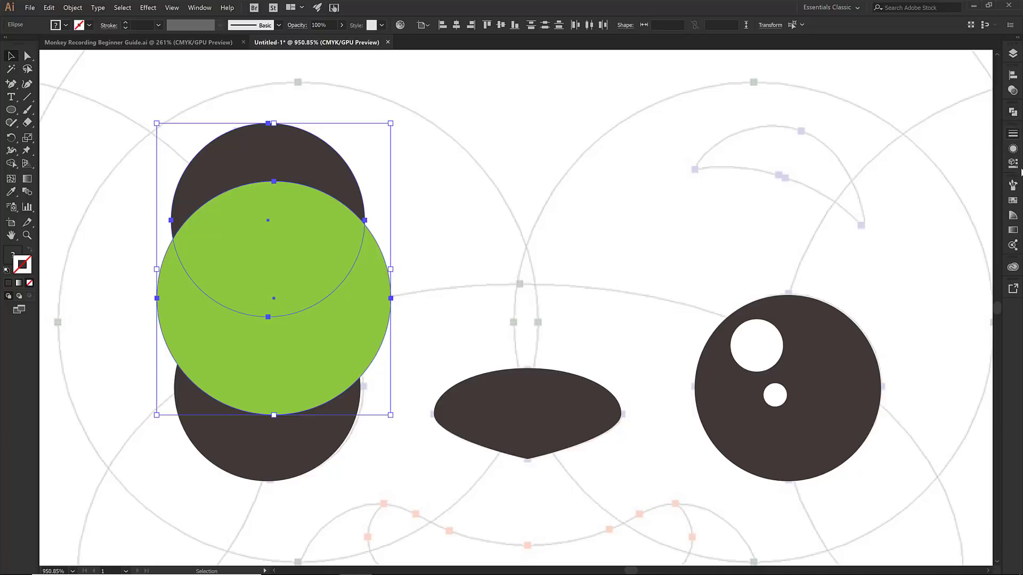
- Apply Pathfinder Minus Front to subtract the green circle from the dark circle
{"action": "left_click", "coordinate": [196, 13]}
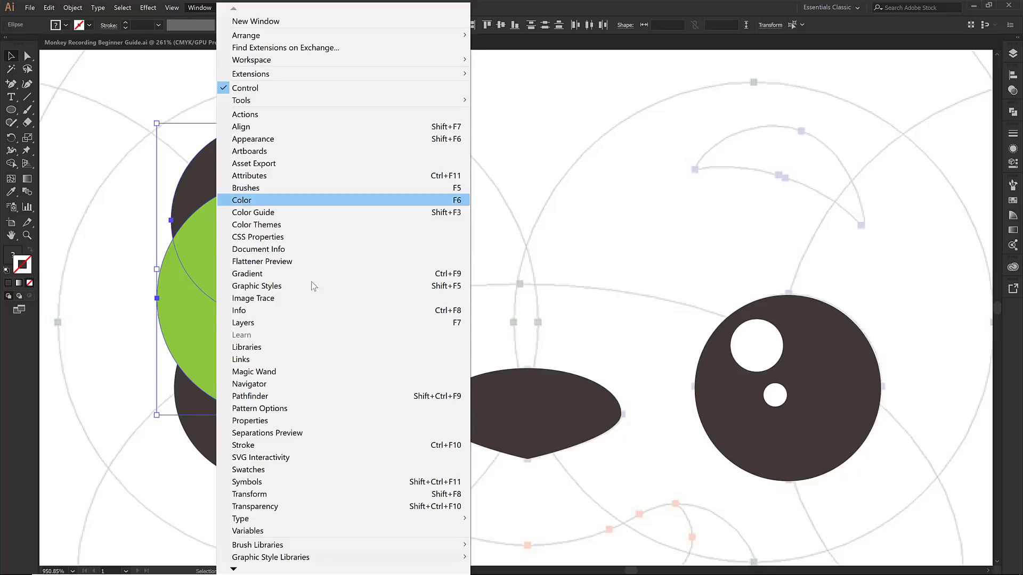
{"action": "left_click", "coordinate": [312, 397]}
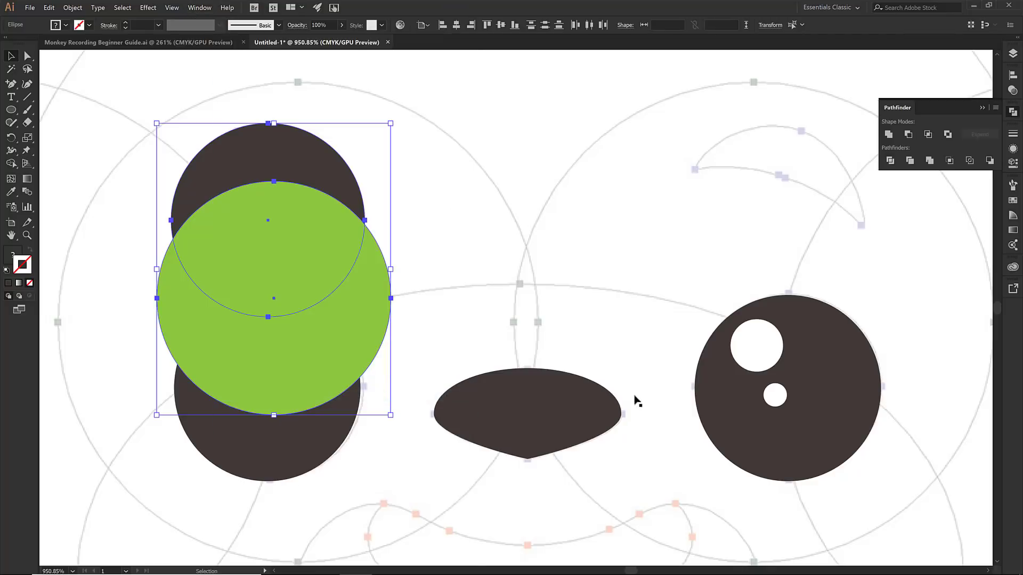
{"action": "left_click", "coordinate": [906, 133]}
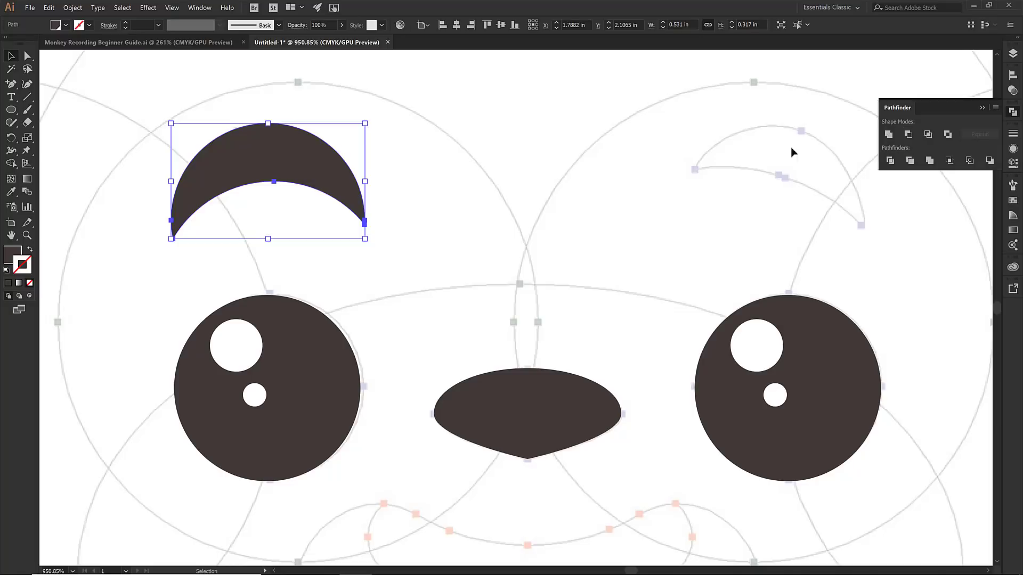
{"action": "left_click", "coordinate": [981, 107]}
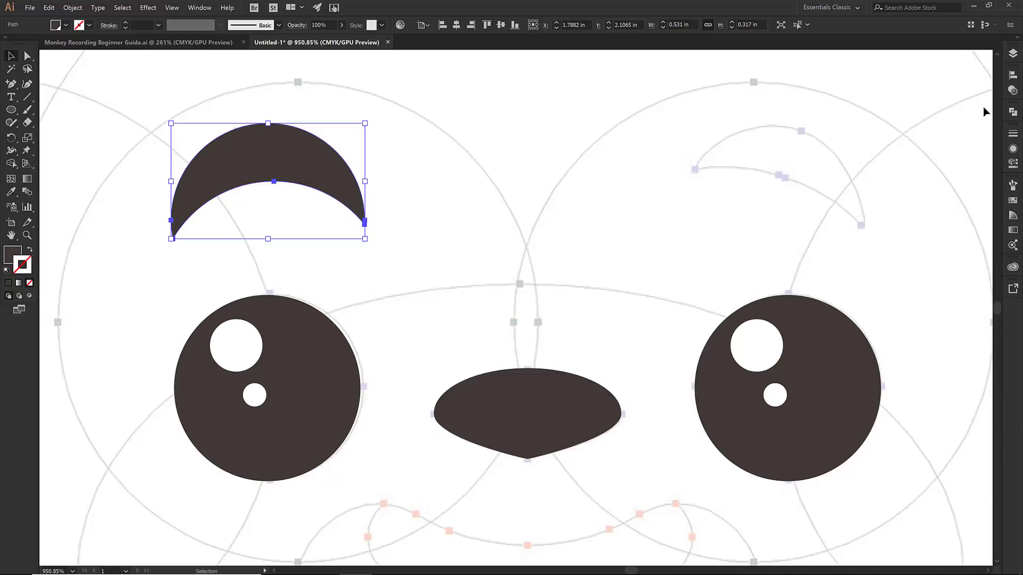
- Undo the Minus Front result and reselect both the dark and green circles
{"action": "key", "text": "ctrl+z"}
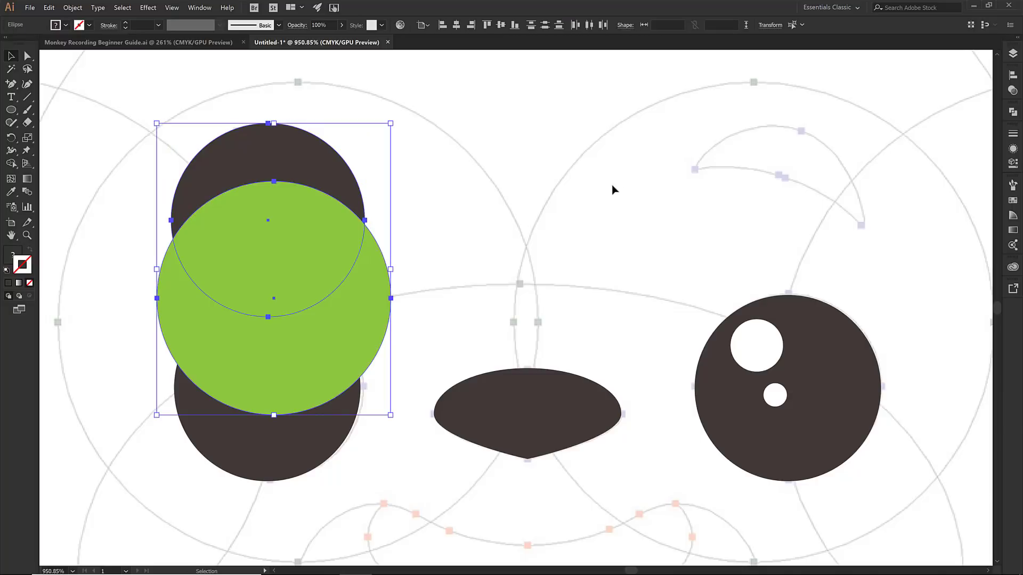
{"action": "left_click", "coordinate": [49, 8]}
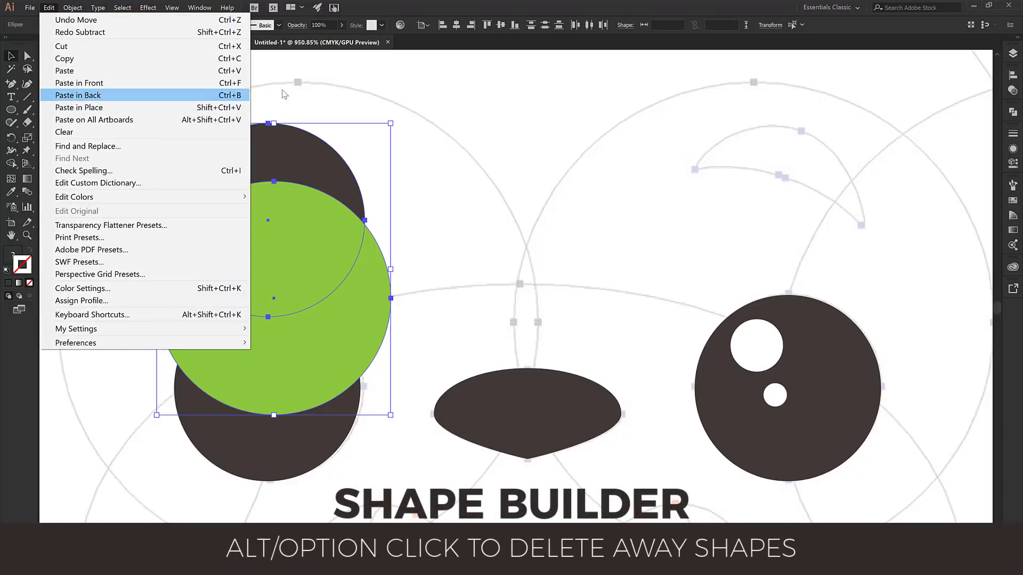
{"action": "left_click", "coordinate": [297, 88]}
{"action": "left_click", "coordinate": [297, 89]}
{"action": "left_click", "coordinate": [287, 153]}
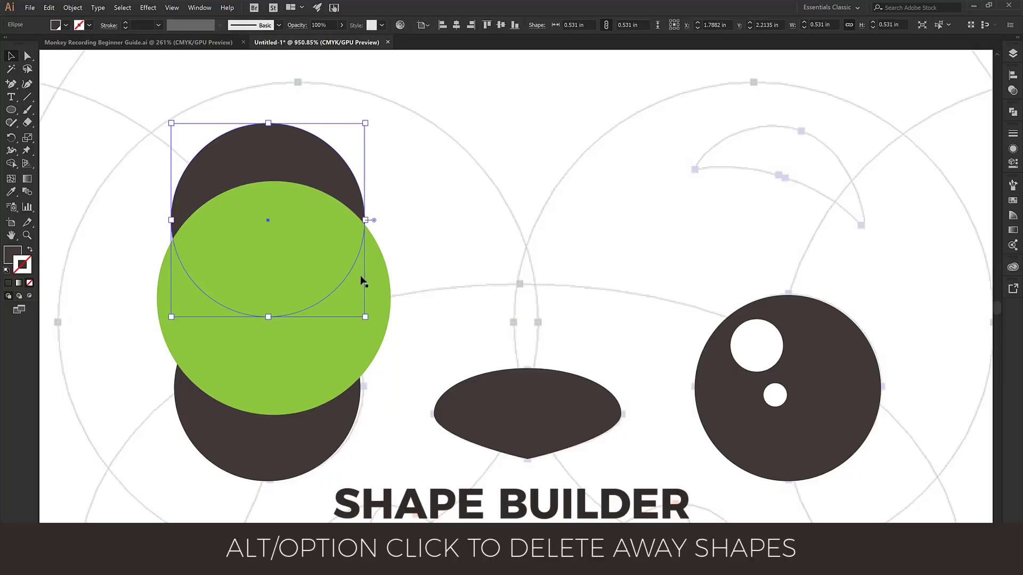
{"action": "left_click", "coordinate": [366, 280], "text": "shift"}
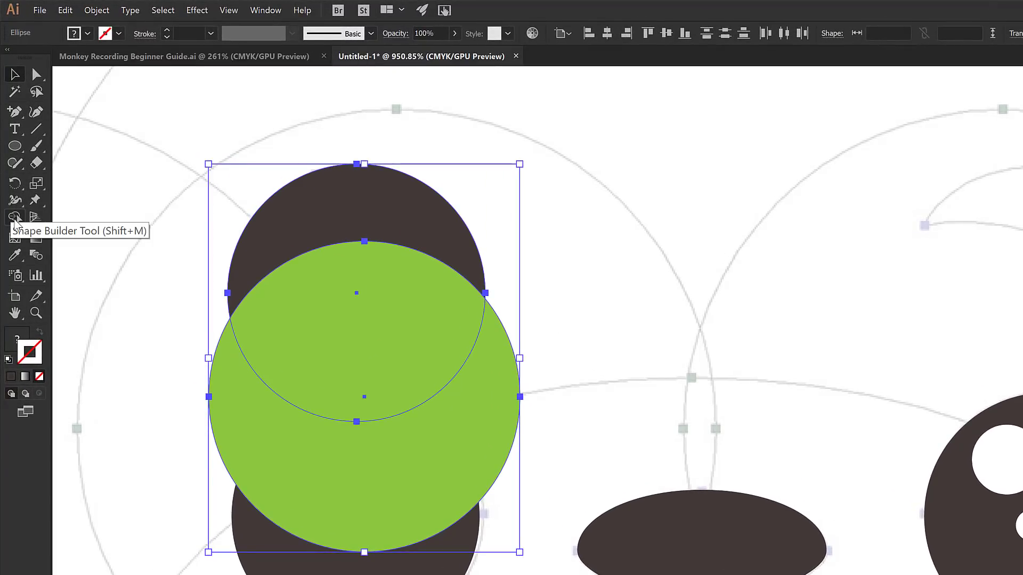
- With the Shape Builder tool, delete the green regions, inner lens and lower crescent, keeping the top crescent
{"action": "left_click", "coordinate": [15, 220]}
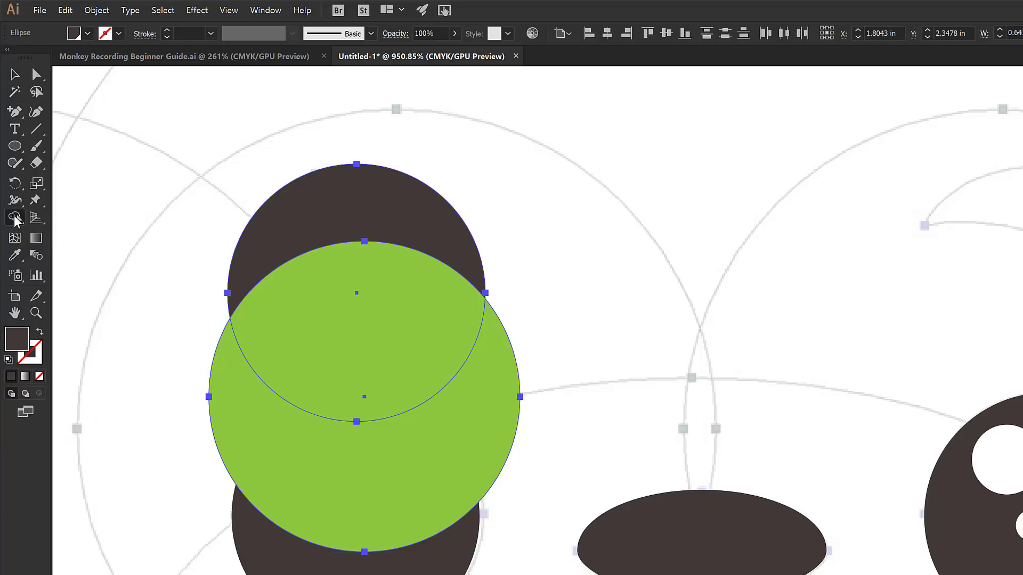
{"action": "left_click", "coordinate": [16, 218]}
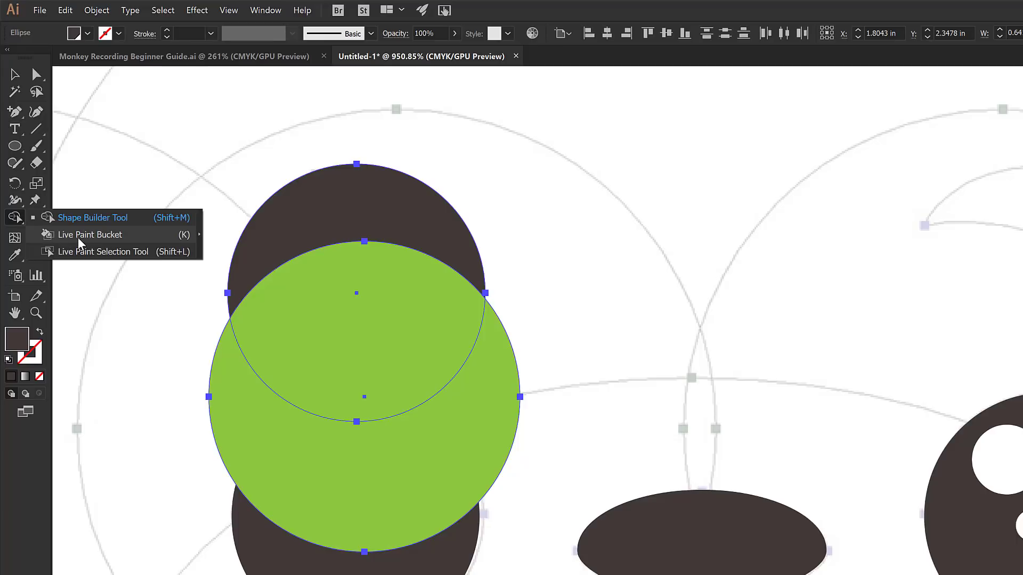
{"action": "left_click", "coordinate": [80, 218]}
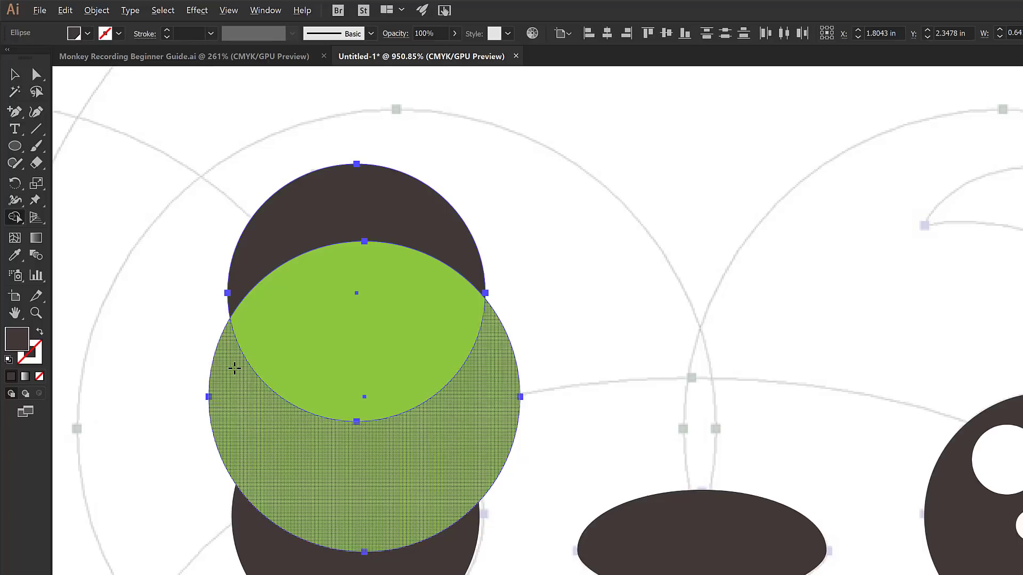
{"action": "left_click", "coordinate": [234, 367], "text": "alt"}
{"action": "left_click", "coordinate": [318, 321], "text": "alt"}
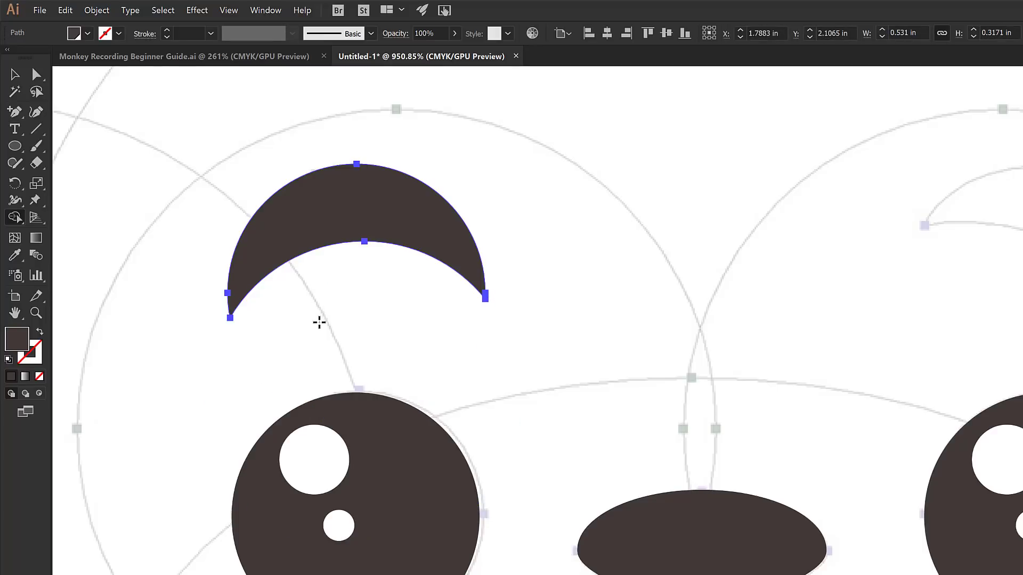
{"action": "key", "text": "ctrl+z"}
{"action": "key", "text": "ctrl+z"}
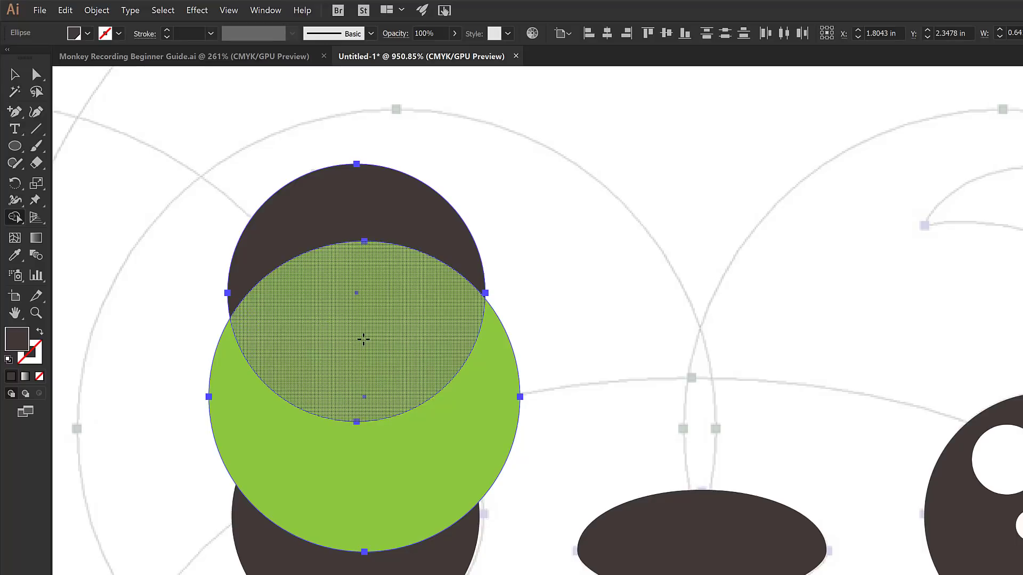
{"action": "left_click", "coordinate": [363, 338], "text": "alt"}
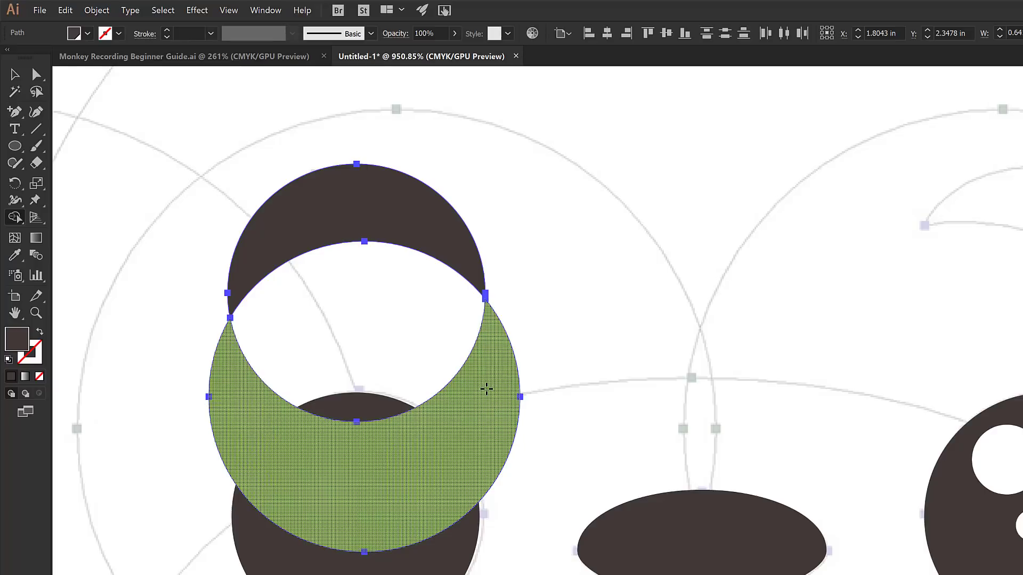
{"action": "left_click", "coordinate": [486, 388], "text": "alt"}
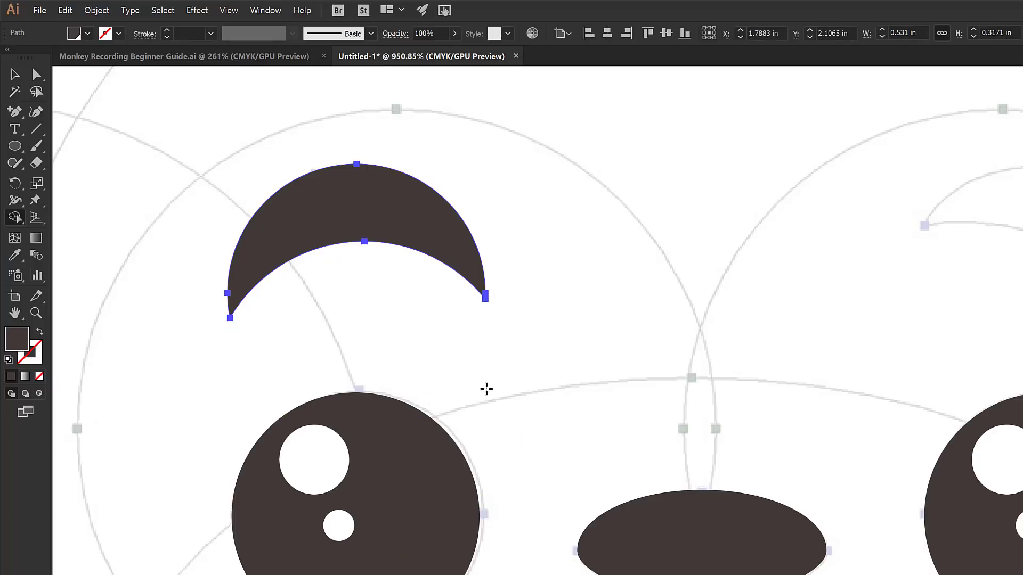
- Copy the crescent eyebrow and paste the copy in front of the original
{"action": "key", "text": "v"}
{"action": "left_click", "coordinate": [487, 388]}
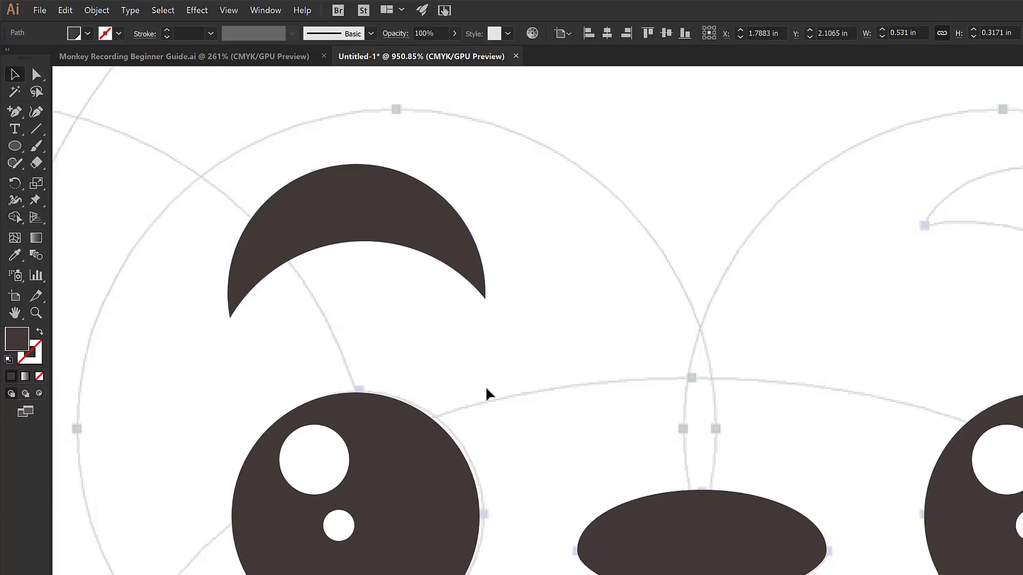
{"action": "left_click", "coordinate": [400, 205]}
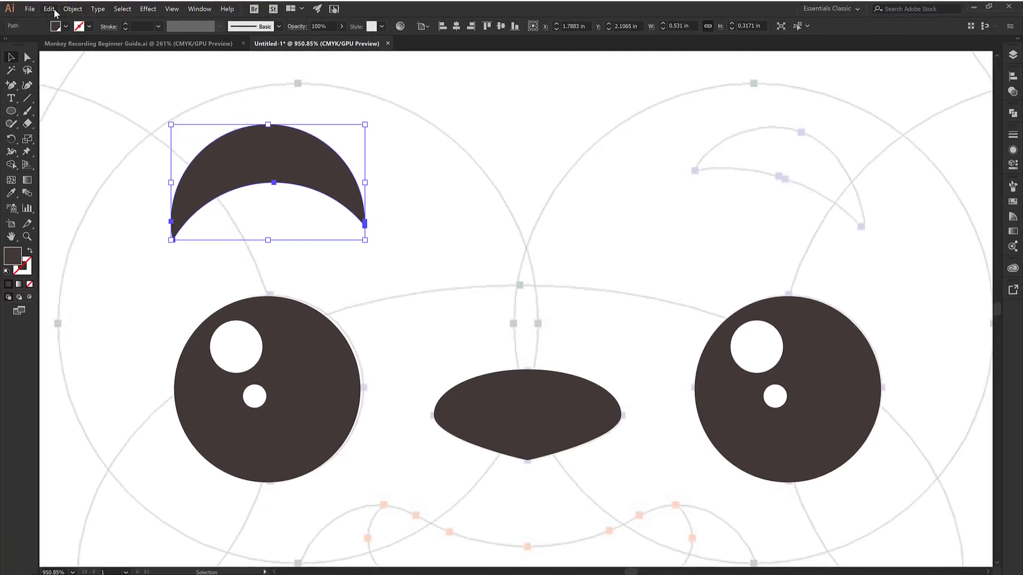
{"action": "left_click", "coordinate": [65, 10]}
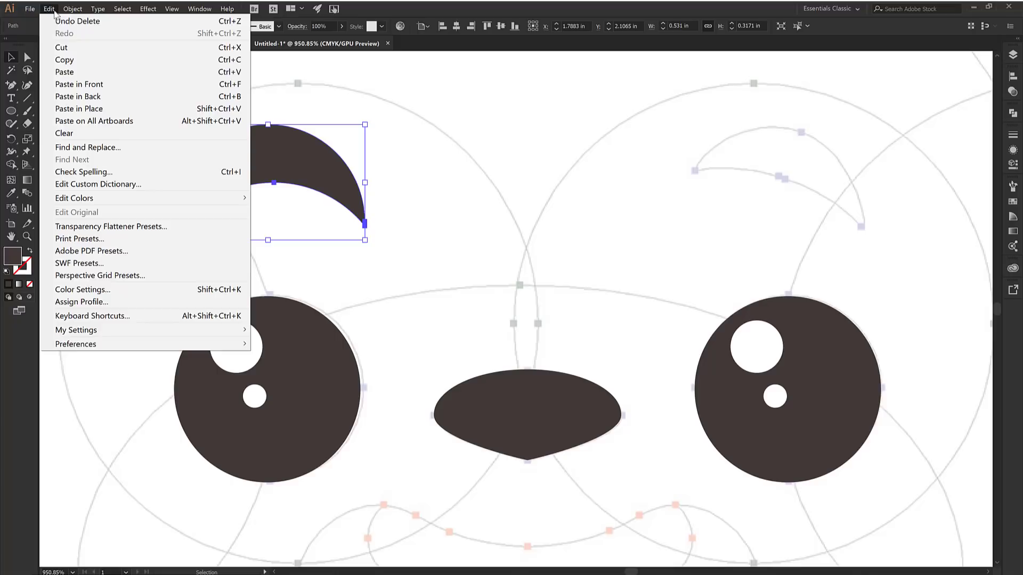
{"action": "left_click", "coordinate": [74, 61]}
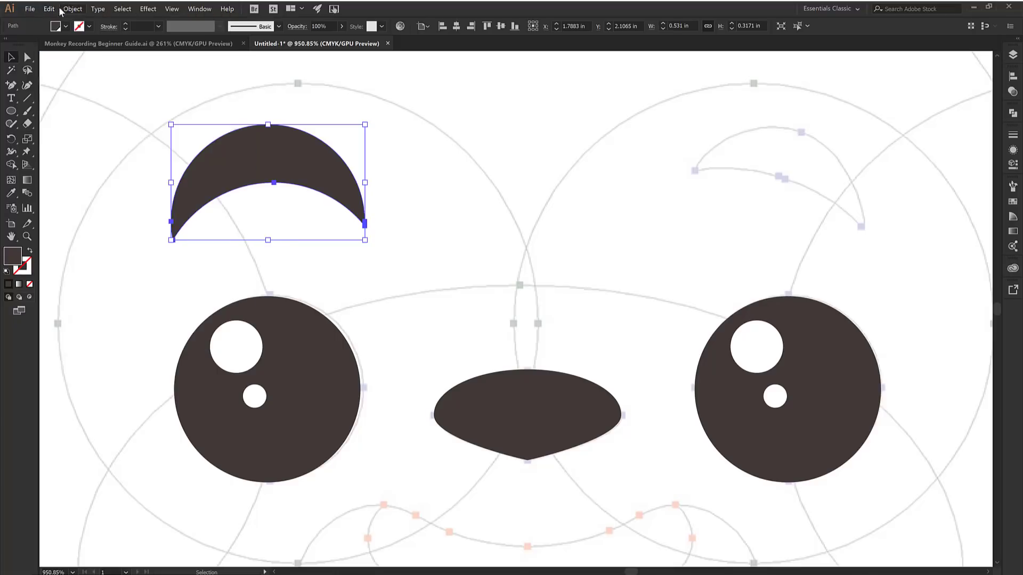
{"action": "left_click", "coordinate": [49, 9]}
{"action": "left_click", "coordinate": [82, 83]}
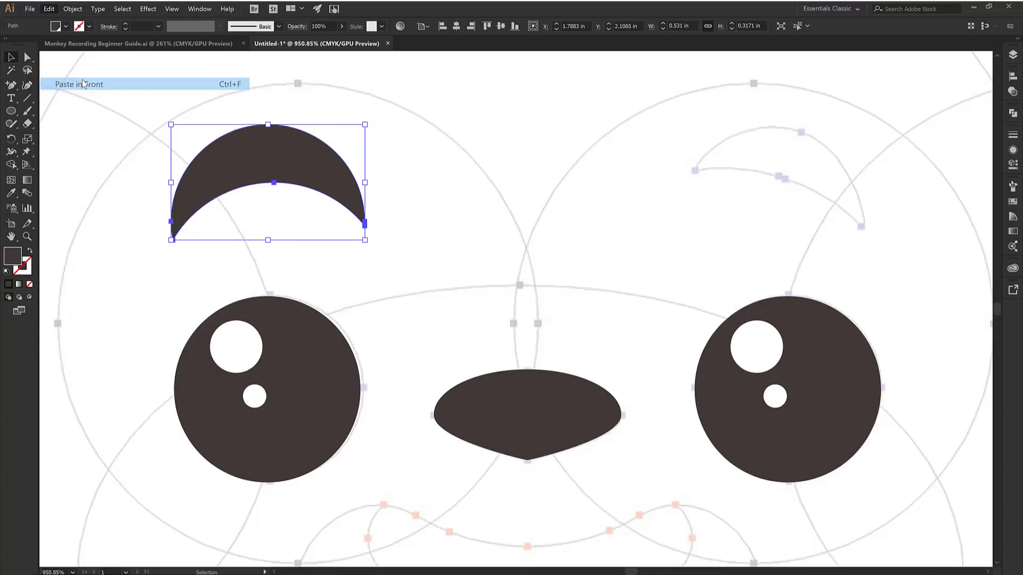
- Nudge the copied crescent right until it sits above the right eye
{"action": "key", "text": "Right"}
{"action": "key", "text": "Right"}
{"action": "key", "text": "Right"}
{"action": "key", "text": "Right"}
{"action": "key", "text": "Right"}
{"action": "key", "text": "Right"}
{"action": "key", "text": "Right"}
{"action": "key", "text": "Right"}
{"action": "key", "text": "Right"}
{"action": "key", "text": "Right"}
{"action": "key", "text": "Right"}
{"action": "key", "text": "Right"}
{"action": "key", "text": "Right"}
{"action": "key", "text": "Right"}
{"action": "key", "text": "Right"}
{"action": "key", "text": "Right"}
{"action": "key", "text": "Right"}
{"action": "key", "text": "Right"}
{"action": "key", "text": "Right"}
{"action": "key", "text": "Right"}
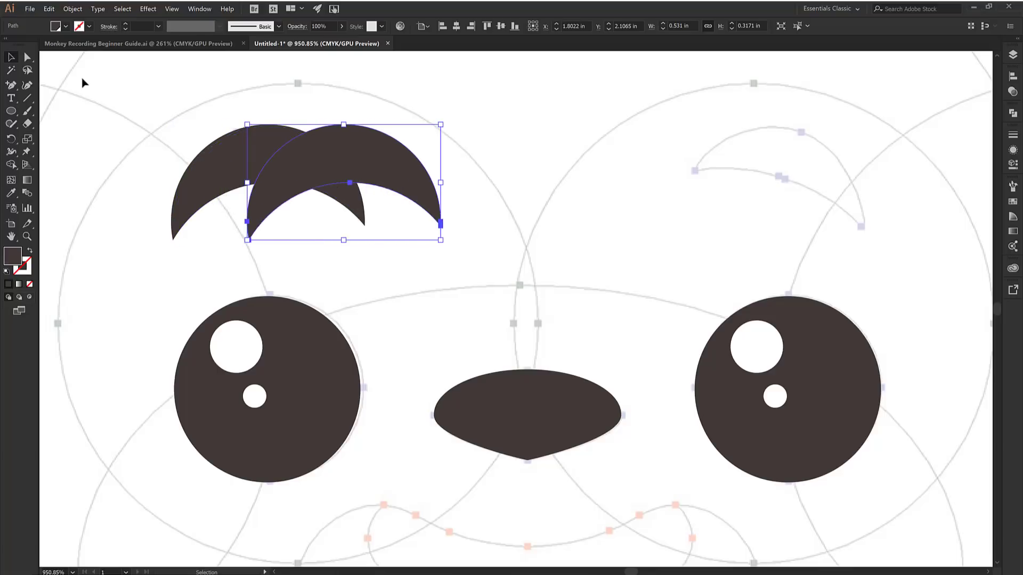
{"action": "key", "text": "Right"}
{"action": "key", "text": "Right"}
{"action": "key", "text": "Right"}
{"action": "key", "text": "Right"}
{"action": "key", "text": "Right"}
{"action": "key", "text": "Right"}
{"action": "key", "text": "Right"}
{"action": "key", "text": "Right"}
{"action": "key", "text": "Right"}
{"action": "key", "text": "Right"}
{"action": "key", "text": "Right"}
{"action": "key", "text": "Right"}
{"action": "key", "text": "Right"}
{"action": "key", "text": "Right"}
{"action": "key", "text": "Right"}
{"action": "key", "text": "Right"}
{"action": "key", "text": "Right"}
{"action": "key", "text": "Right"}
{"action": "key", "text": "Right"}
{"action": "key", "text": "Right"}
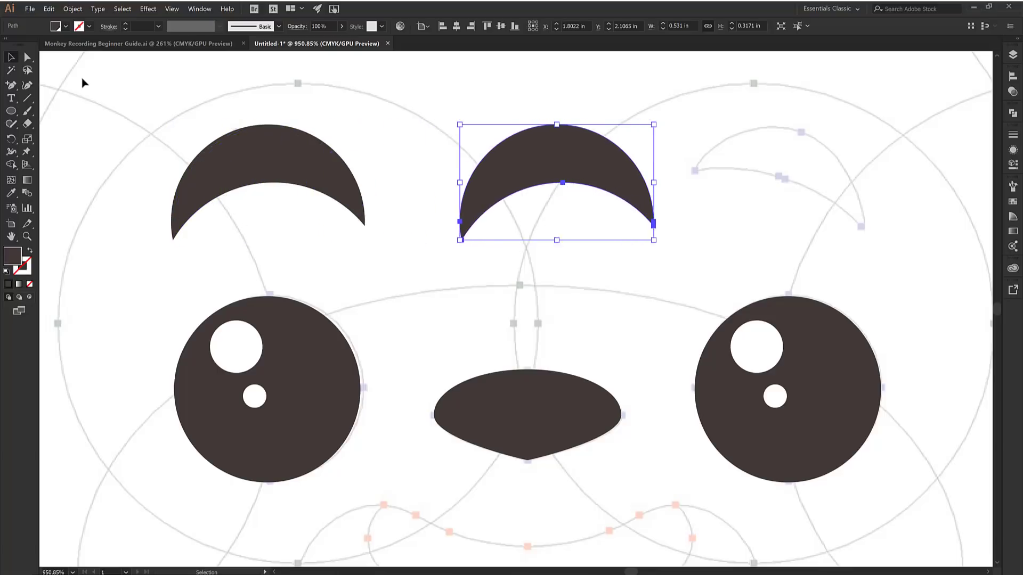
{"action": "key", "text": "Right"}
{"action": "key", "text": "Right"}
{"action": "key", "text": "Right"}
{"action": "key", "text": "Right"}
{"action": "key", "text": "Right"}
{"action": "key", "text": "Right"}
{"action": "key", "text": "Right"}
{"action": "key", "text": "Right"}
{"action": "key", "text": "Right"}
{"action": "key", "text": "Right"}
{"action": "key", "text": "Right"}
{"action": "key", "text": "Right"}
{"action": "key", "text": "Right"}
{"action": "key", "text": "Right"}
{"action": "key", "text": "Right"}
{"action": "key", "text": "Right"}
{"action": "key", "text": "Right"}
{"action": "key", "text": "Right"}
{"action": "key", "text": "Right"}
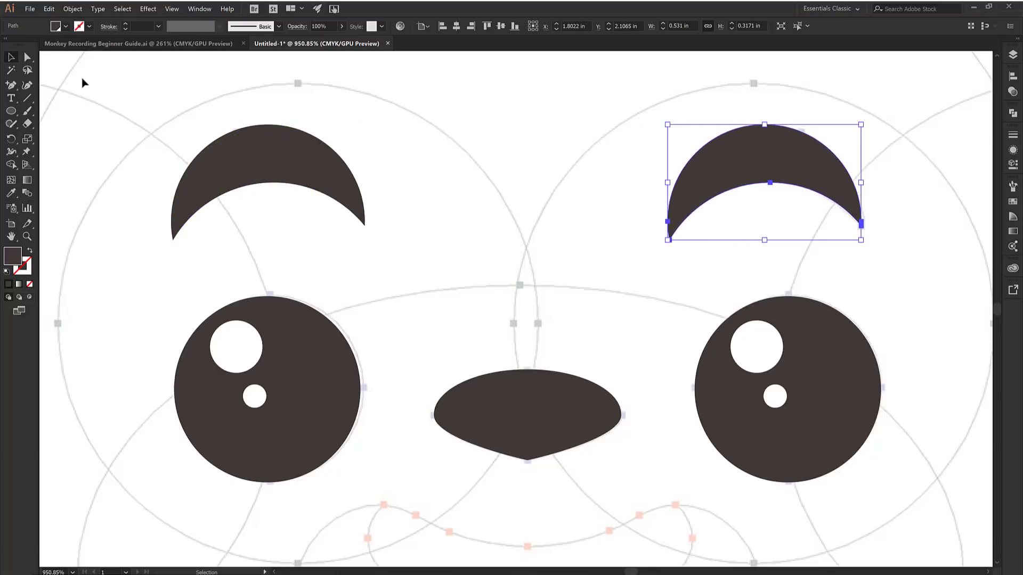
{"action": "key", "text": "Left"}
{"action": "key", "text": "Left"}
- Reflect the right eyebrow across the vertical axis and fine-tune its position
{"action": "right_click", "coordinate": [749, 170]}
{"action": "mouse_move", "coordinate": [454, 259]}
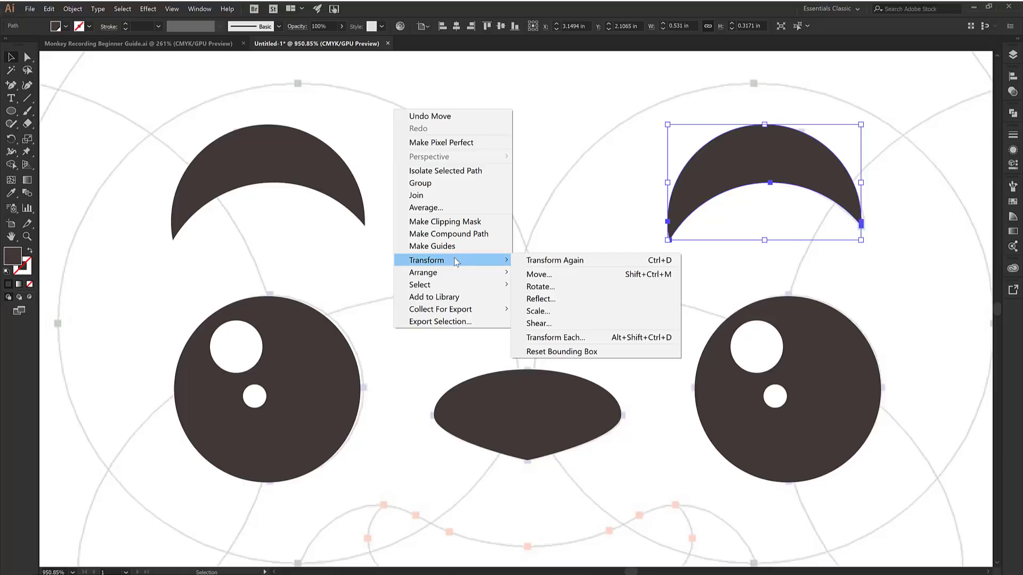
{"action": "left_click", "coordinate": [555, 296]}
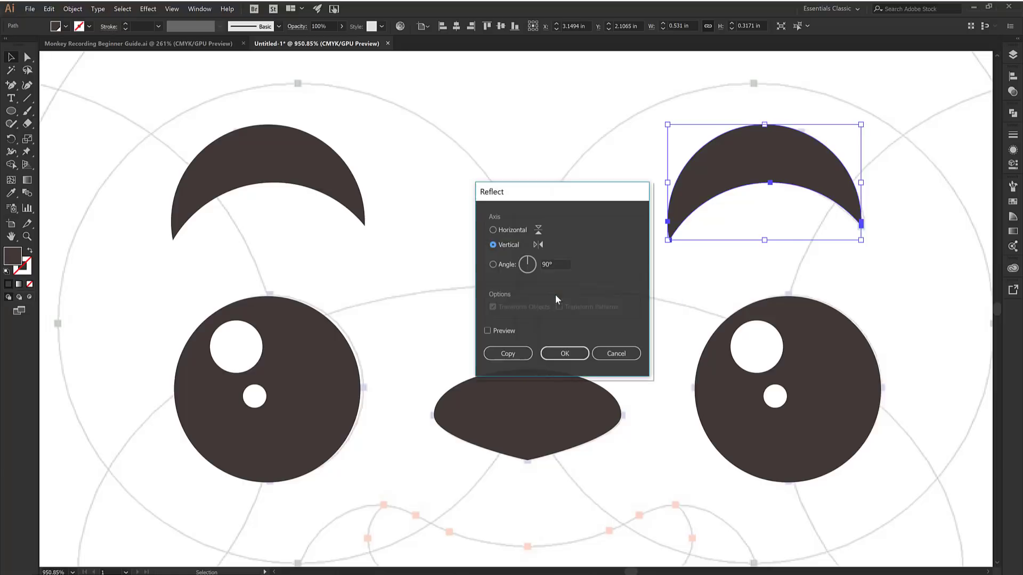
{"action": "left_click", "coordinate": [572, 356]}
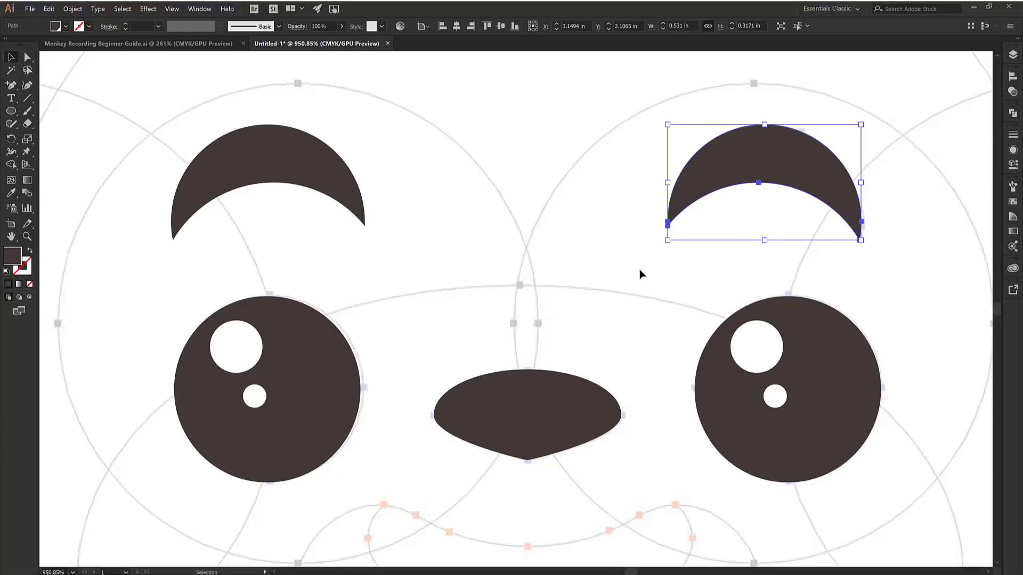
{"action": "key", "text": "Right"}
{"action": "key", "text": "Right"}
{"action": "key", "text": "Right"}
{"action": "key", "text": "Right"}
{"action": "key", "text": "Left"}
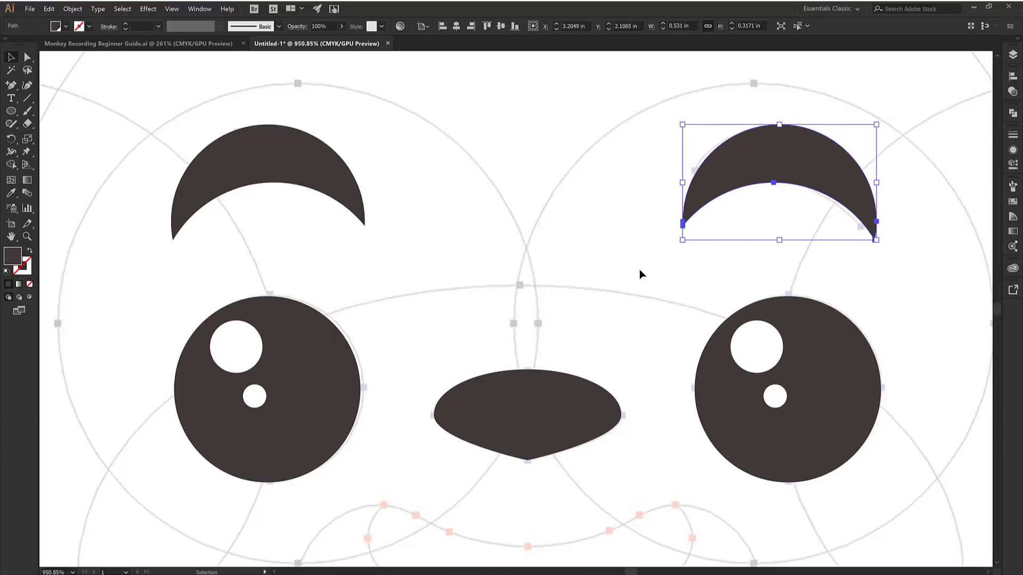
{"action": "key", "text": "Left"}
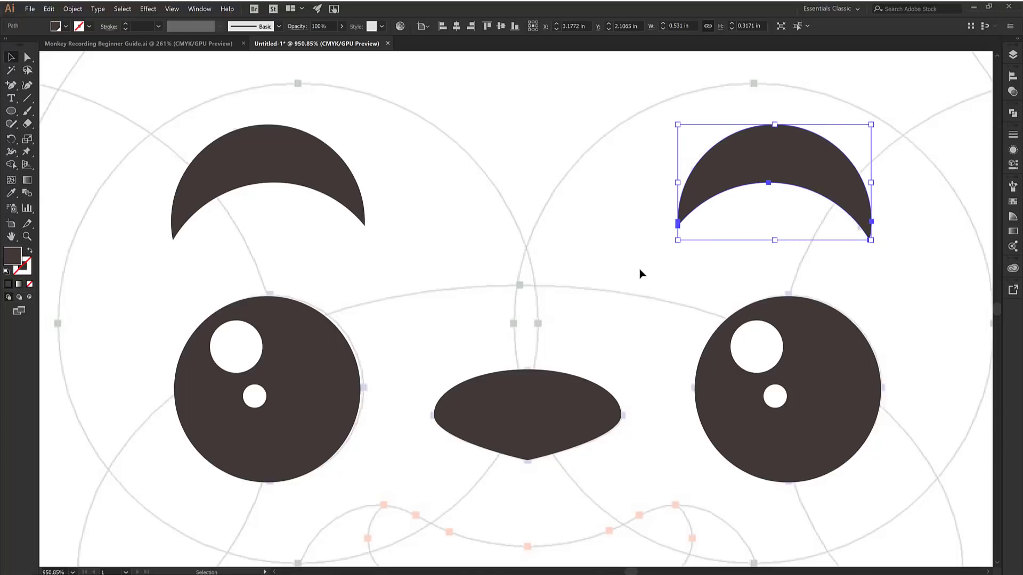
- Align both eyebrows' vertical centres relative to the selection
{"action": "left_click", "coordinate": [310, 163], "text": "shift"}
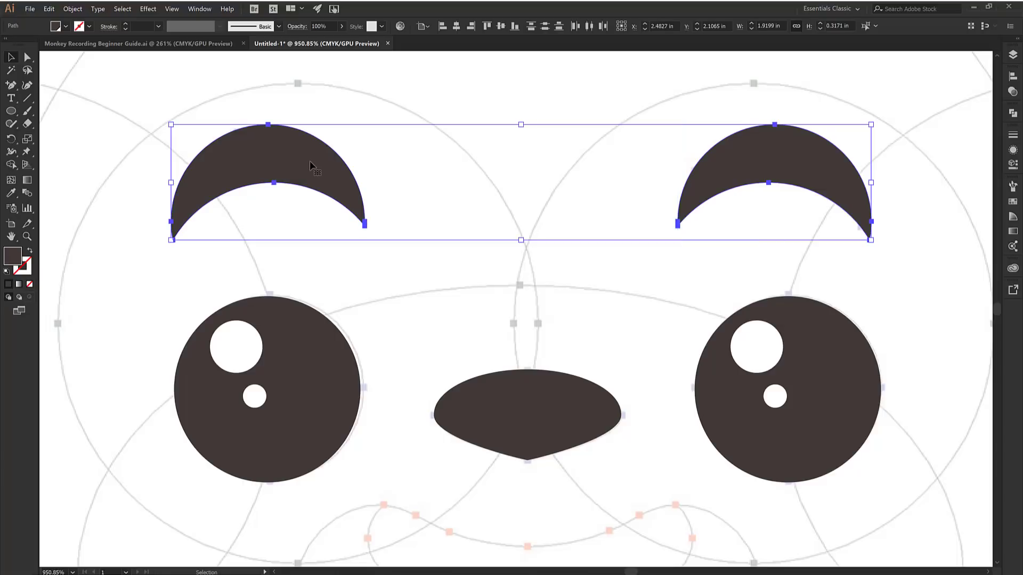
{"action": "left_click", "coordinate": [424, 29]}
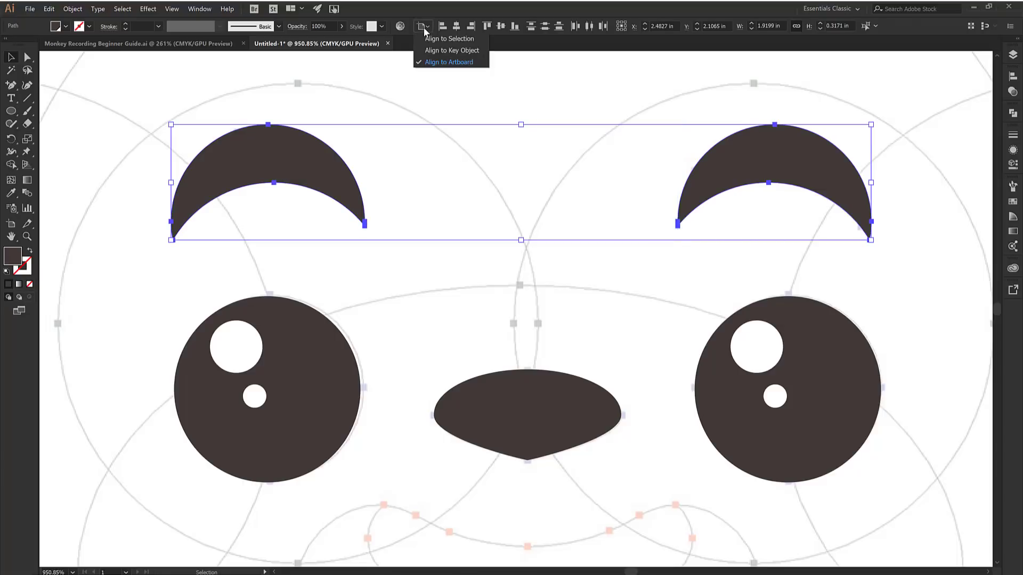
{"action": "left_click", "coordinate": [437, 39]}
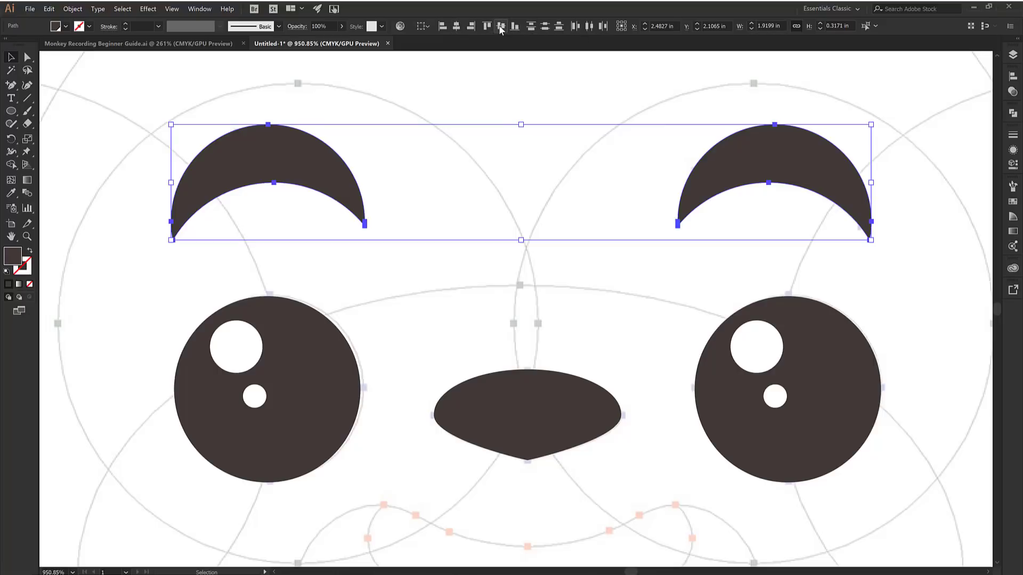
{"action": "left_click", "coordinate": [500, 26]}
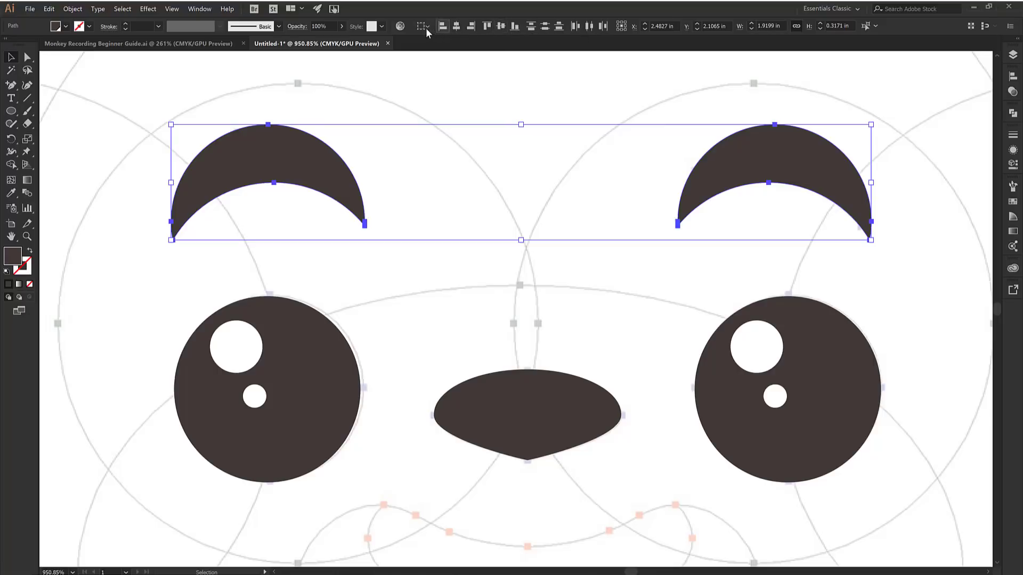
- Group the two eyebrows and centre the group horizontally on the artboard at X 2.5 in
{"action": "right_click", "coordinate": [312, 153]}
{"action": "left_click", "coordinate": [229, 161]}
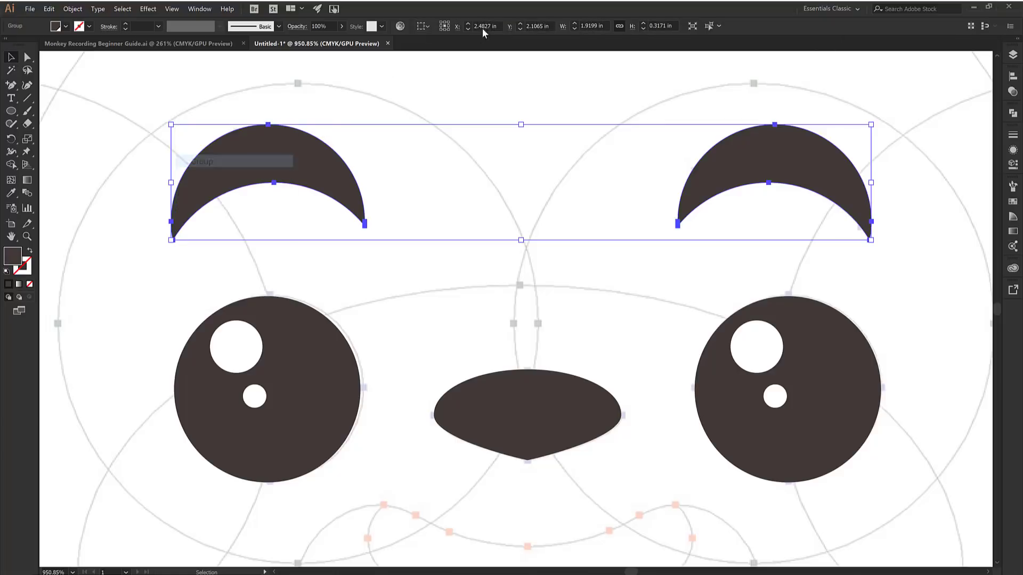
{"action": "left_click", "coordinate": [426, 27]}
{"action": "left_click", "coordinate": [441, 64]}
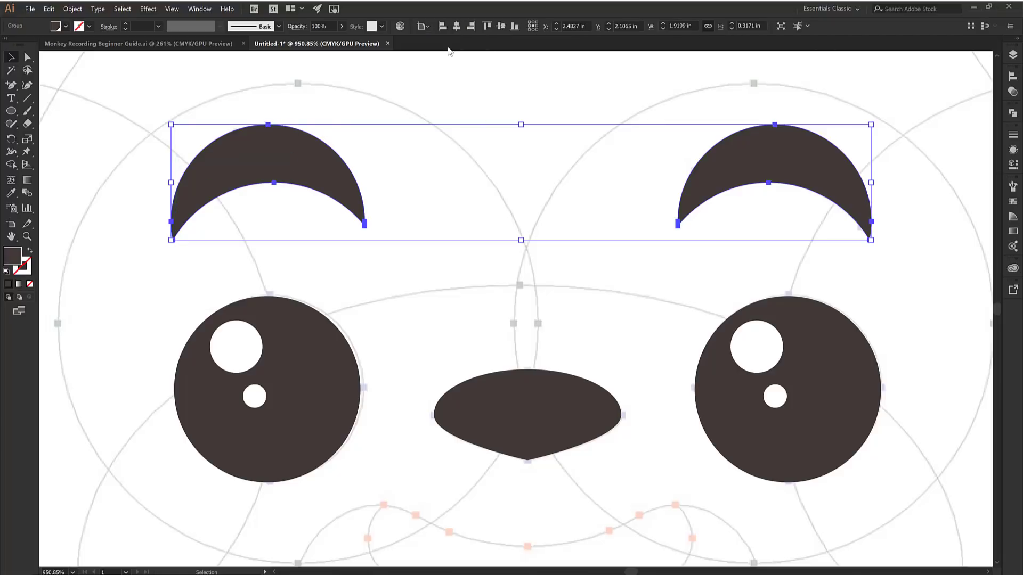
{"action": "left_click", "coordinate": [455, 26]}
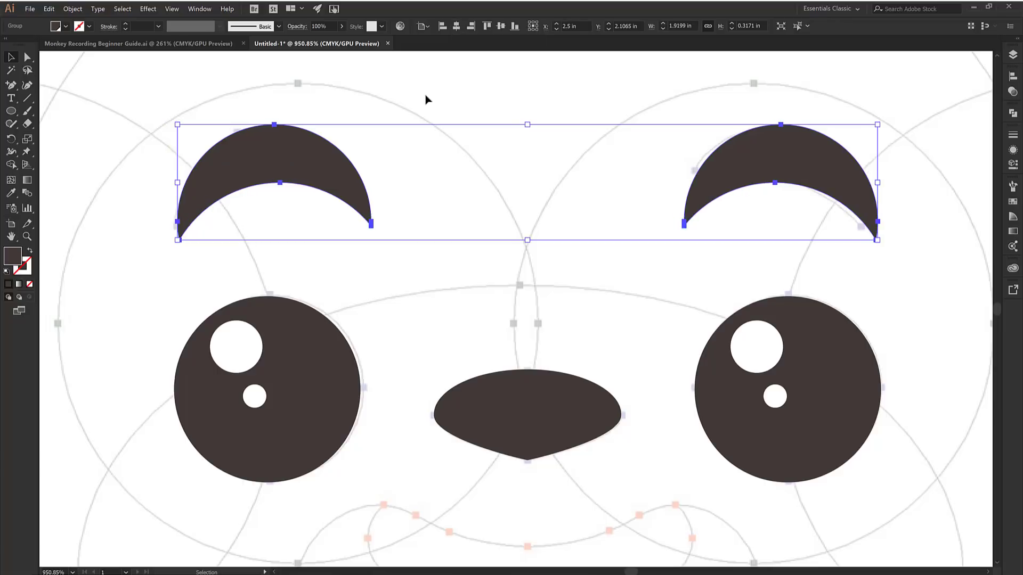
{"action": "left_click", "coordinate": [411, 206]}
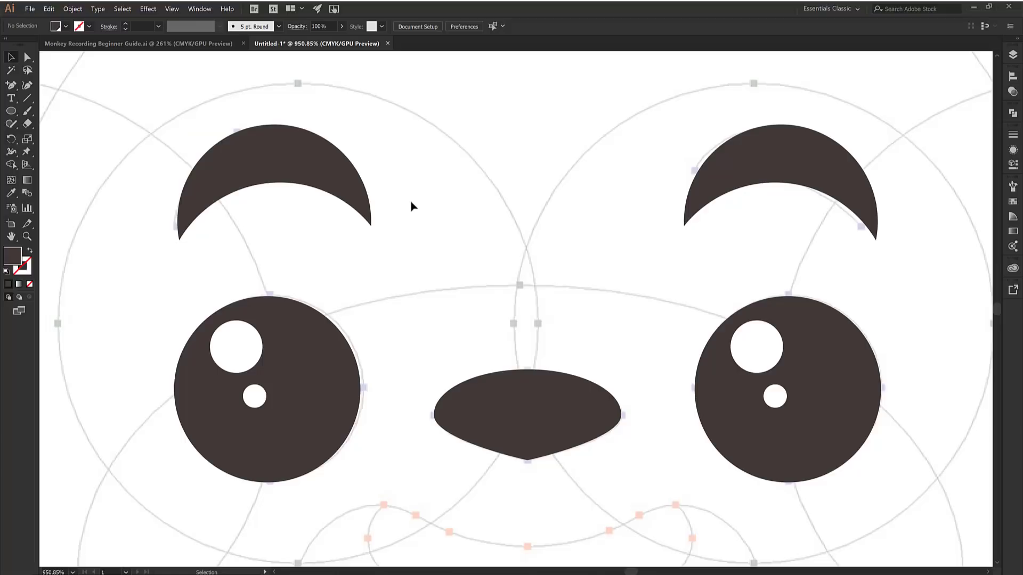
- Unlock Layer 5 and rename it 'Mouth'
{"action": "left_click", "coordinate": [1013, 55]}
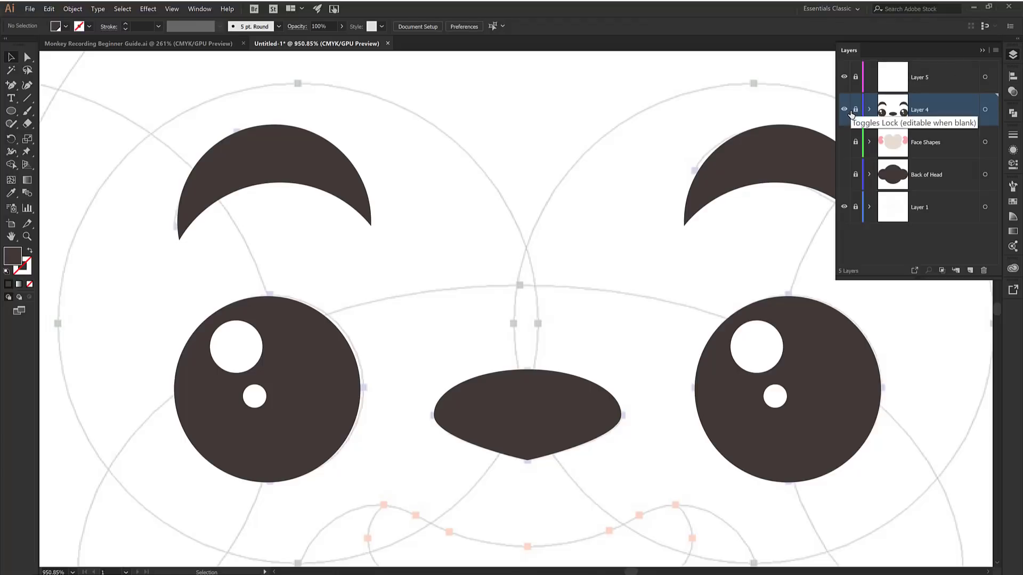
{"action": "left_click", "coordinate": [856, 78]}
{"action": "double_click", "coordinate": [928, 76]}
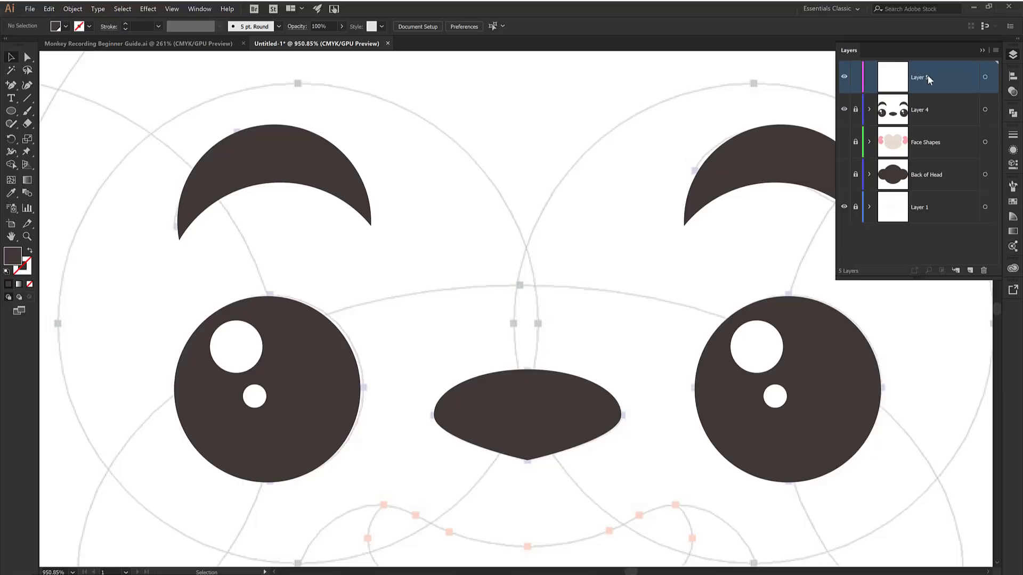
{"action": "type", "text": "Mouth"}
{"action": "key", "text": "Return"}
- Scroll the canvas down to reveal the mouth guide sketch below the nose
{"action": "left_click", "coordinate": [981, 50]}
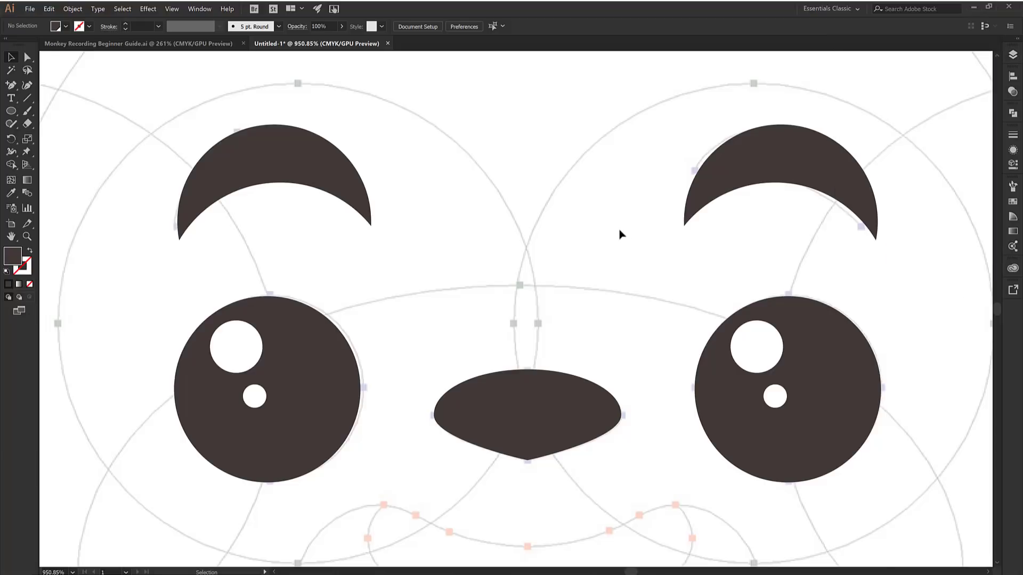
{"action": "scroll", "coordinate": [621, 234], "scroll_direction": "down", "scroll_amount": 2}
{"action": "scroll", "coordinate": [620, 235], "scroll_direction": "down", "scroll_amount": 8}
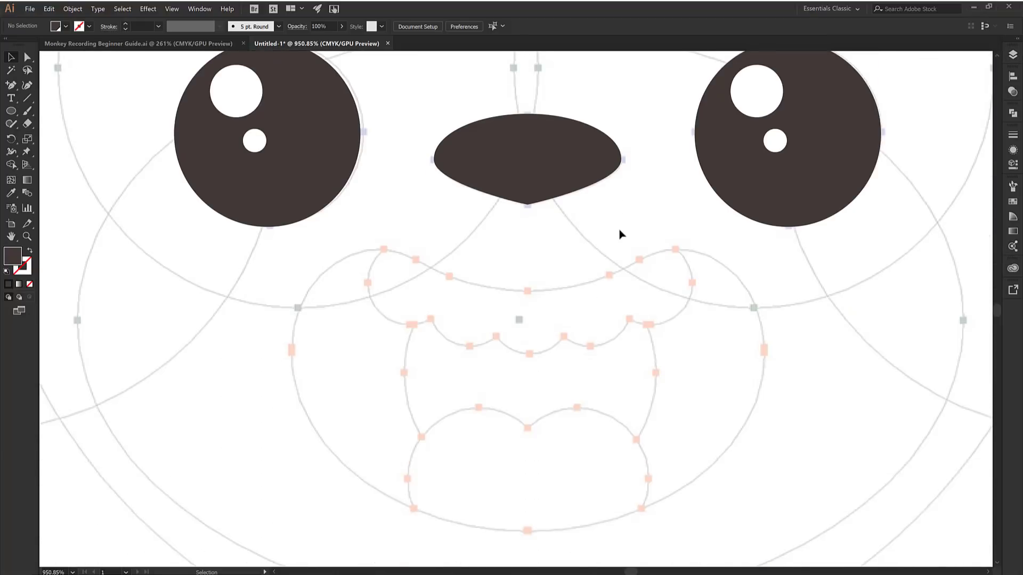
- With stroke-only styling, draw a circle around the nose and centre it horizontally
{"action": "key", "text": "ctrl+minus"}
{"action": "key", "text": "ctrl+minus"}
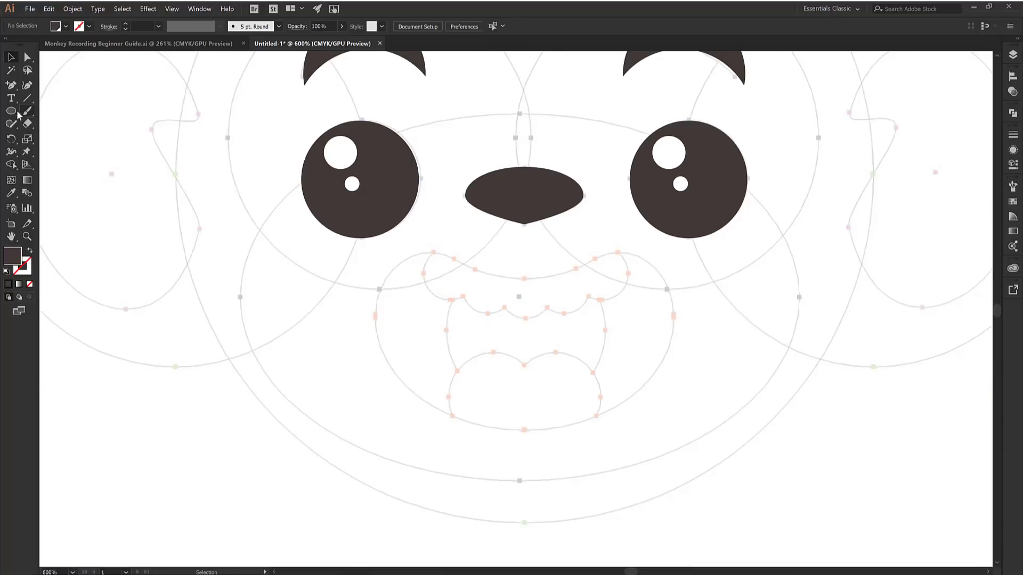
{"action": "left_click", "coordinate": [30, 251]}
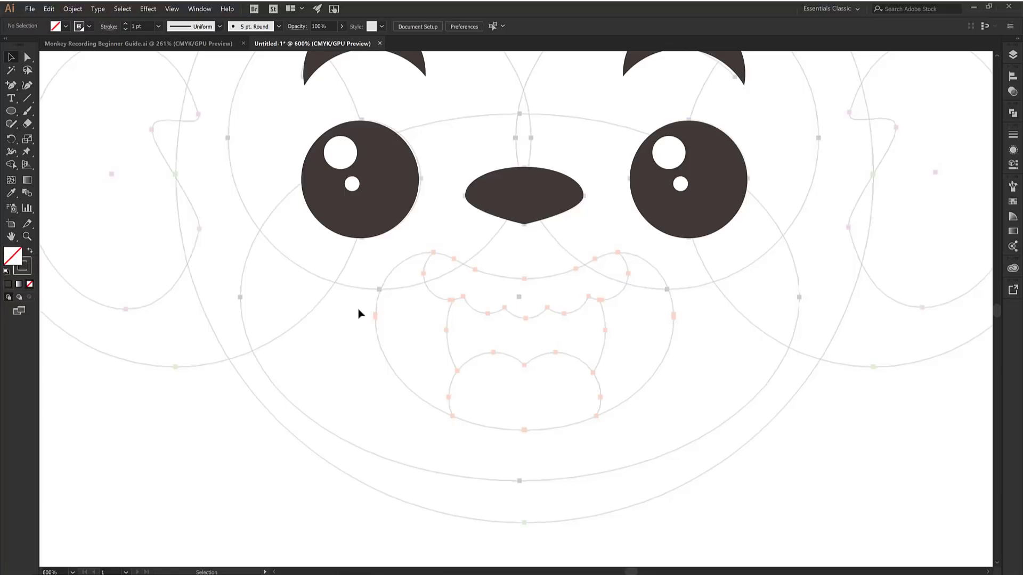
{"action": "left_click", "coordinate": [11, 111]}
{"action": "left_click_drag", "start_coordinate": [522, 158], "coordinate": [597, 280]}
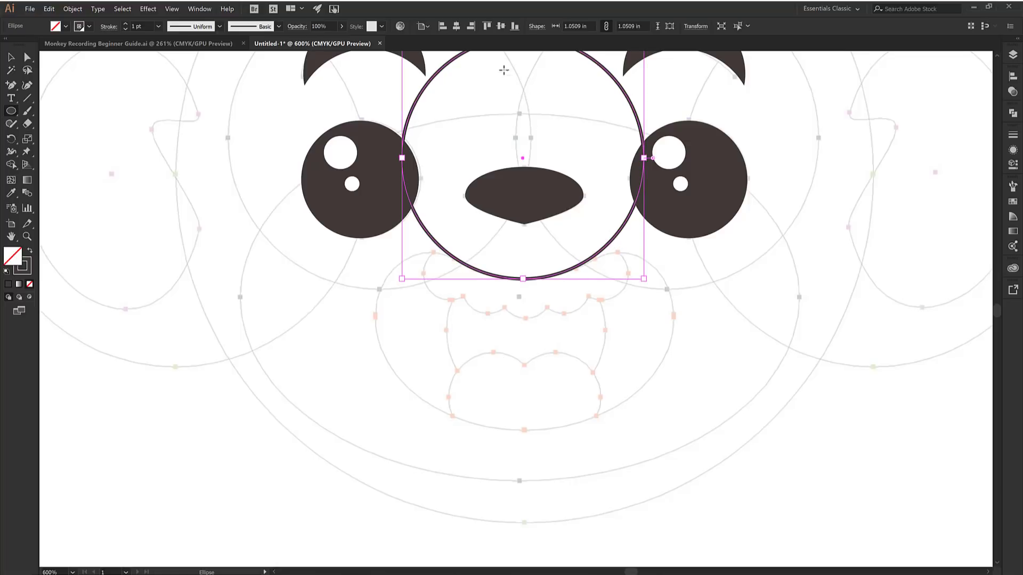
{"action": "left_click", "coordinate": [456, 27]}
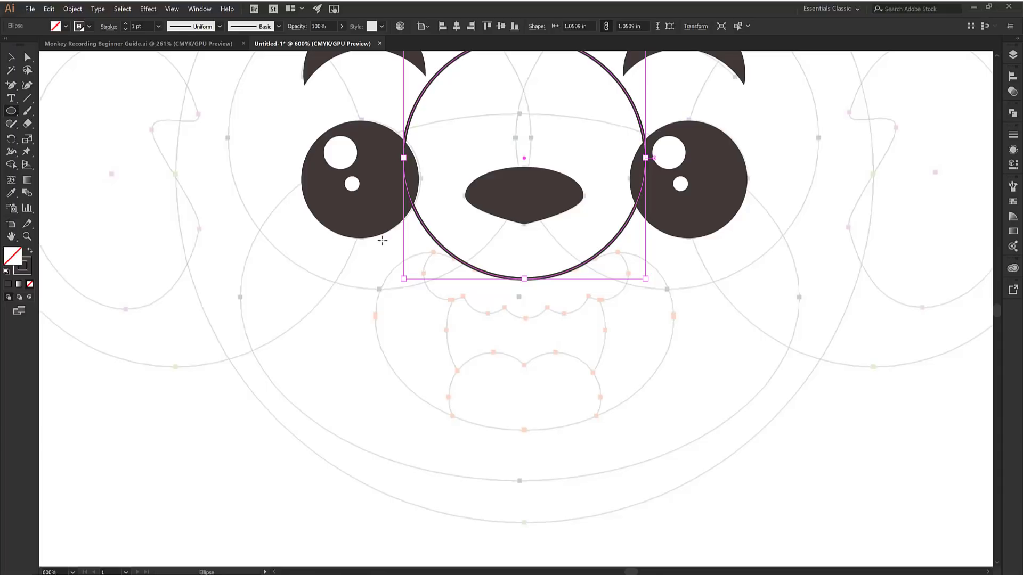
- Draw an ellipse about 1.30 in wide by 0.95 in tall over the mouth guides
{"action": "left_click_drag", "start_coordinate": [382, 241], "coordinate": [669, 429]}
{"action": "left_click_drag", "start_coordinate": [524, 240], "coordinate": [518, 211]}
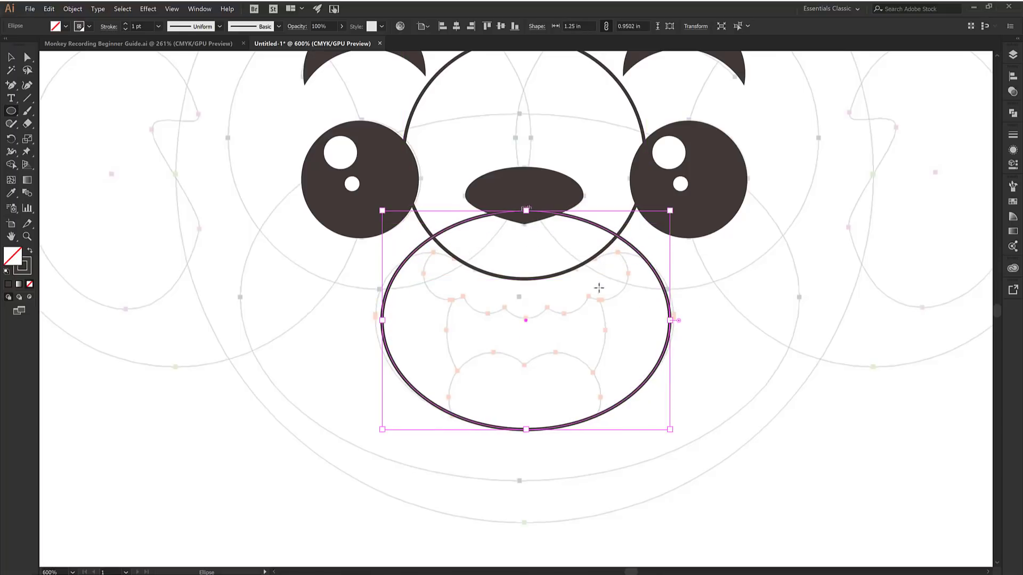
{"action": "mouse_move", "coordinate": [675, 322]}
{"action": "left_mouse_down"}
{"action": "mouse_move", "coordinate": [654, 325]}
{"action": "mouse_move", "coordinate": [676, 321]}
{"action": "left_mouse_up"}
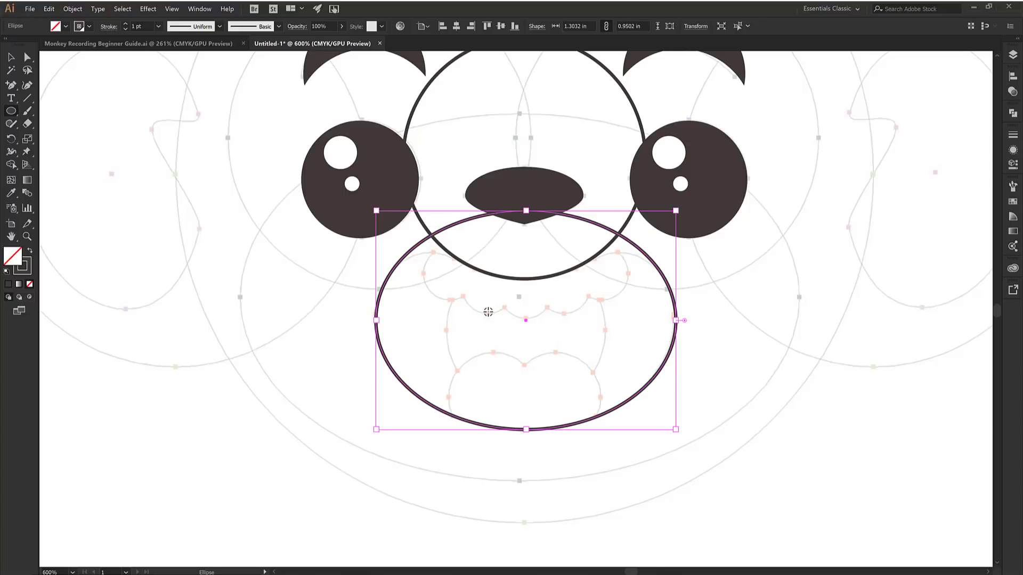
- Centre the mouth ellipse horizontally under the circle around the nose
{"action": "key", "text": "v"}
{"action": "left_click", "coordinate": [515, 280], "text": "shift"}
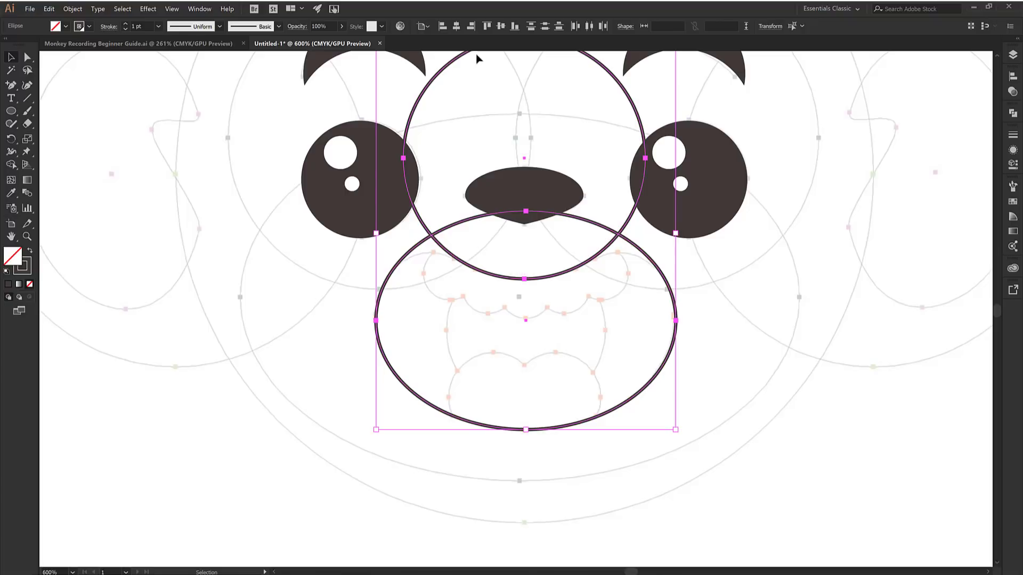
{"action": "left_click", "coordinate": [456, 28]}
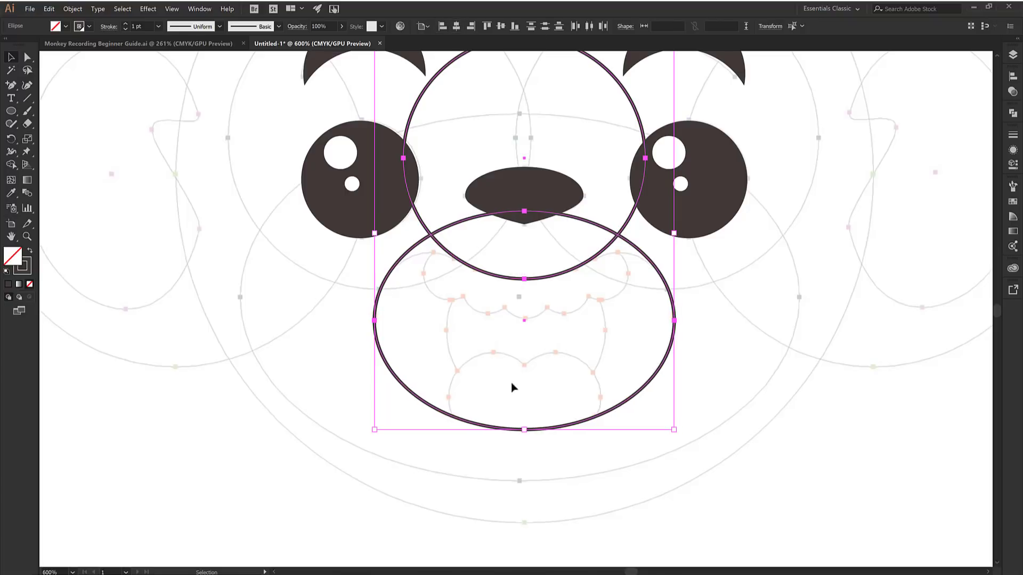
- Give the mouth ellipse a solid dark brown fill
{"action": "left_click", "coordinate": [527, 416]}
{"action": "left_click", "coordinate": [457, 421]}
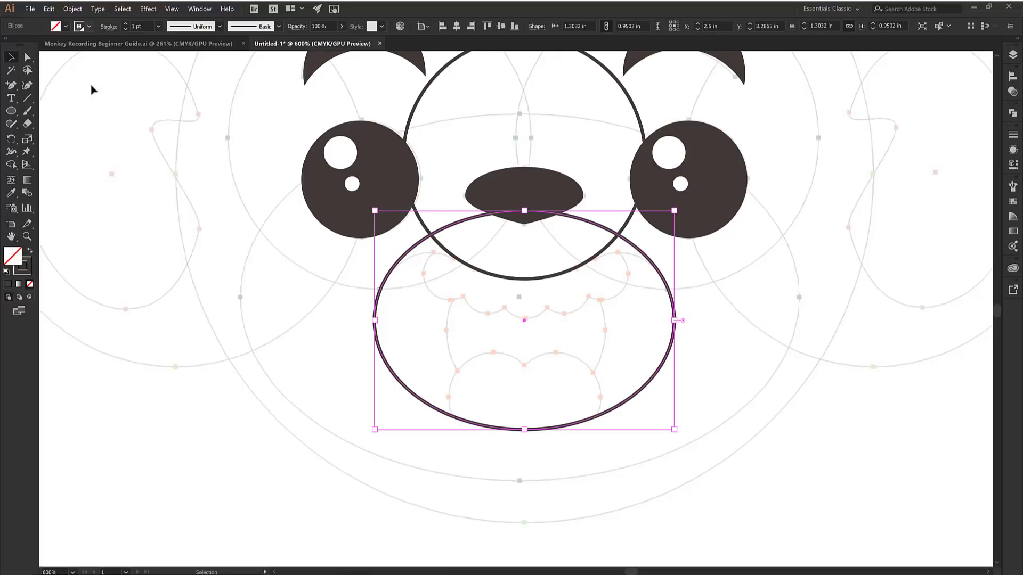
{"action": "left_click", "coordinate": [30, 252]}
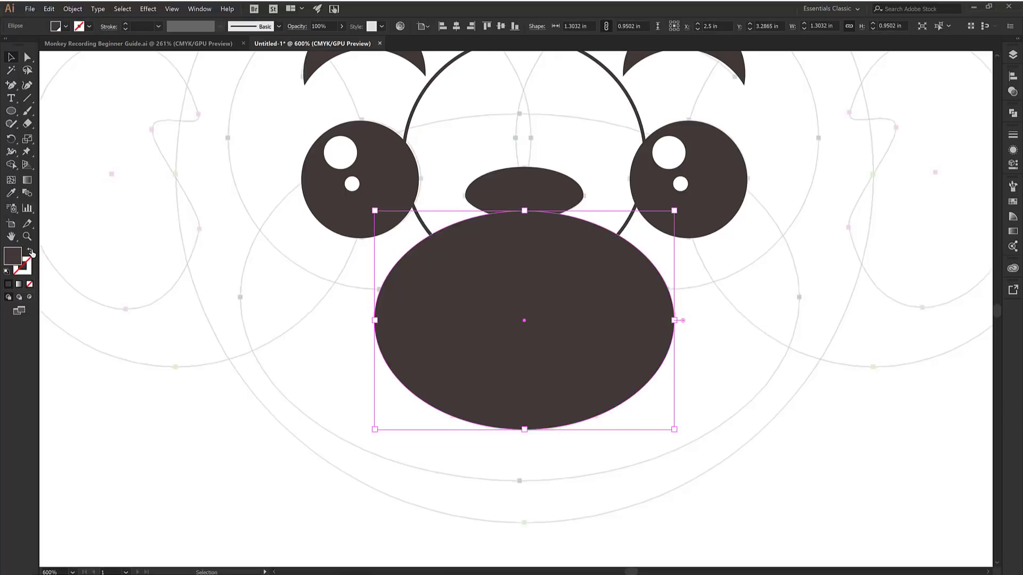
{"action": "left_click", "coordinate": [247, 325]}
- Give the circle around the nose a solid fill and change it to green
{"action": "left_click", "coordinate": [415, 110]}
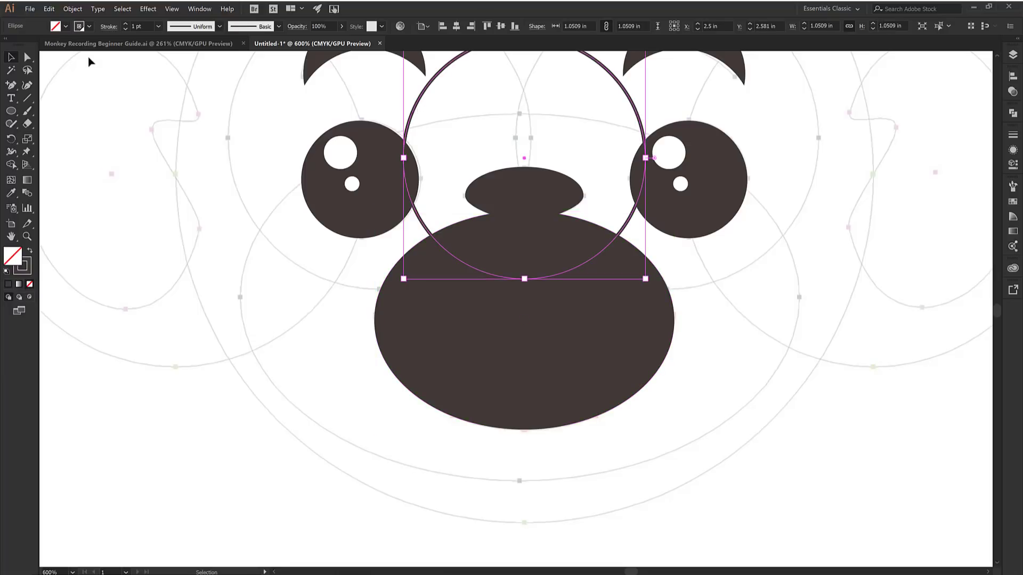
{"action": "key", "text": "shift+x"}
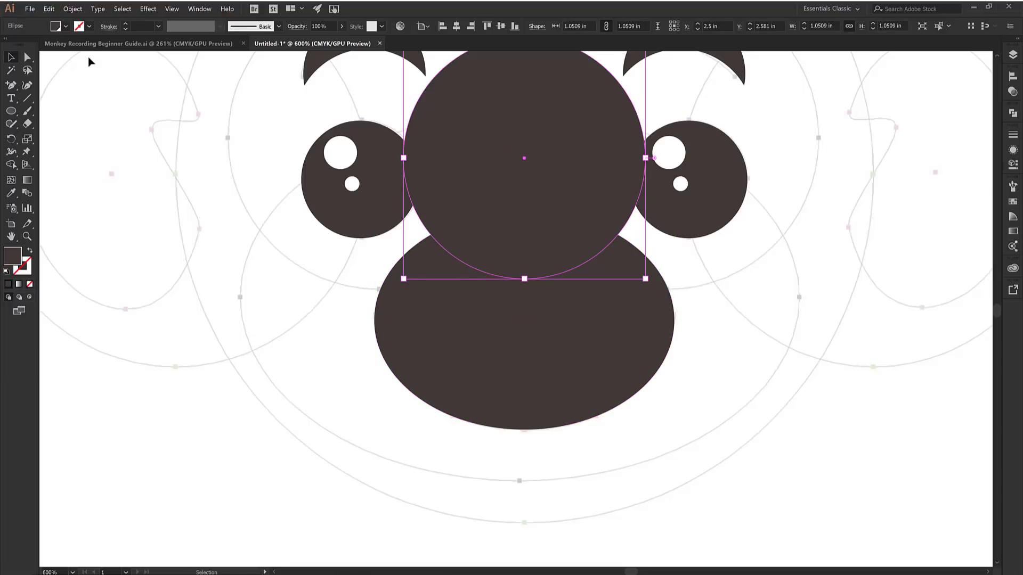
{"action": "left_click", "coordinate": [65, 26]}
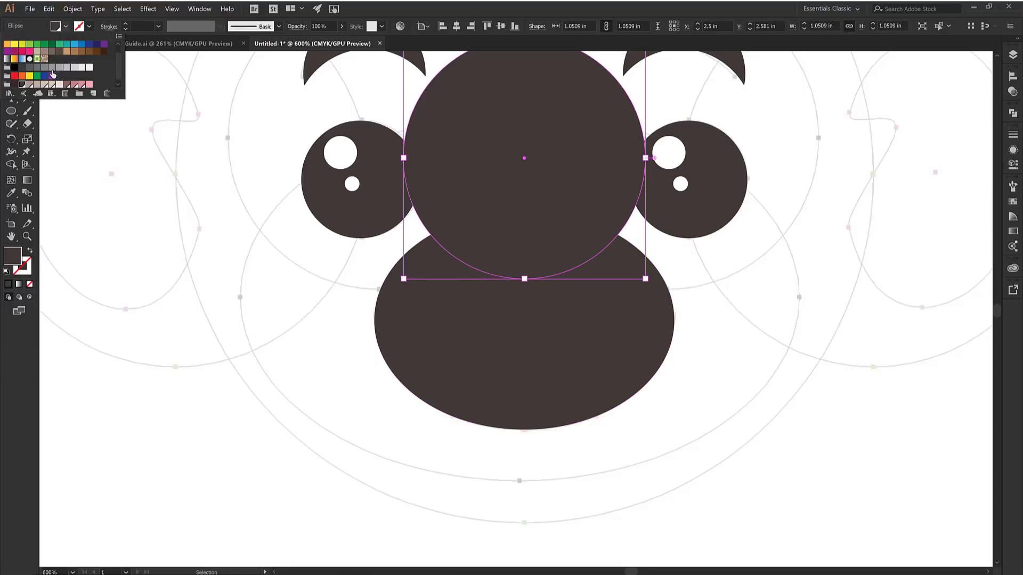
{"action": "left_click", "coordinate": [30, 43]}
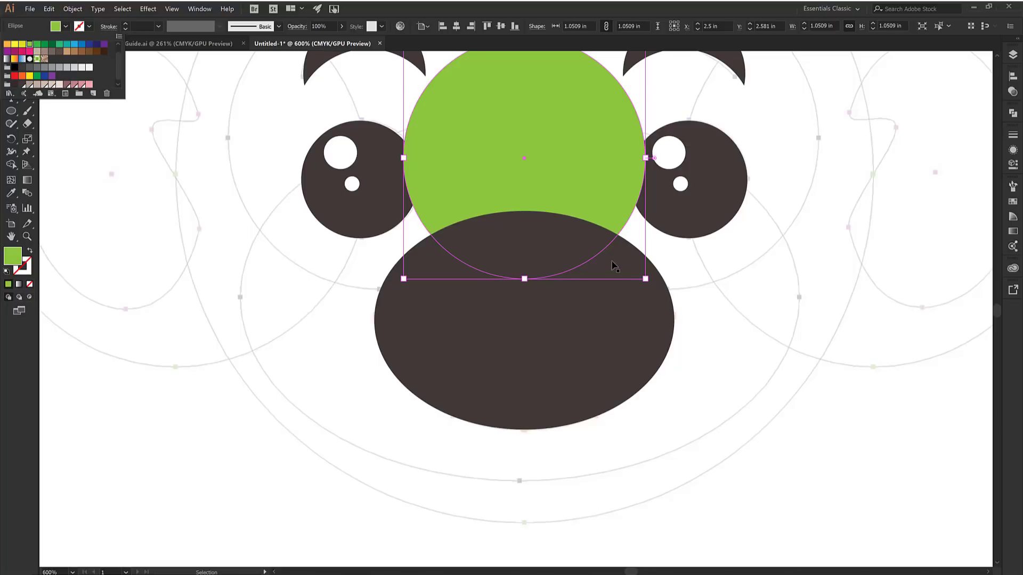
{"action": "left_click_drag", "start_coordinate": [568, 213], "coordinate": [567, 282]}
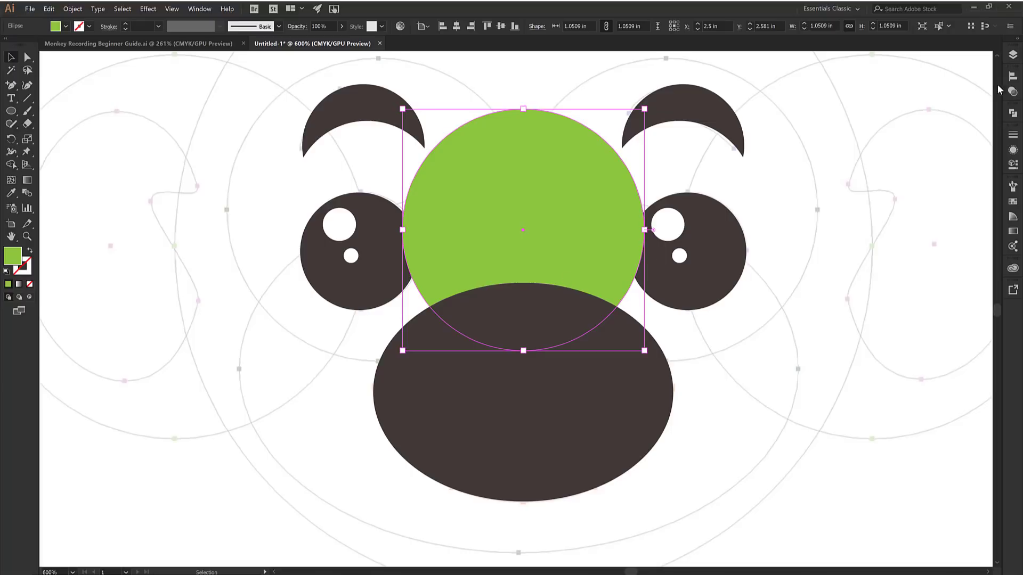
- Try Pathfinder Minus Front on the green circle and brown ellipse, then undo it
{"action": "left_click", "coordinate": [1013, 76]}
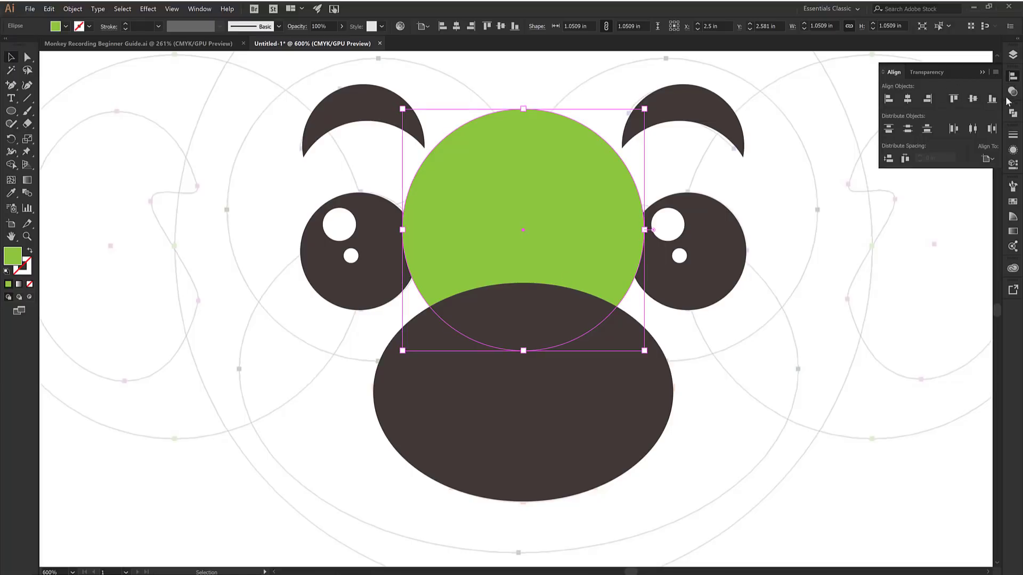
{"action": "left_click", "coordinate": [1012, 113]}
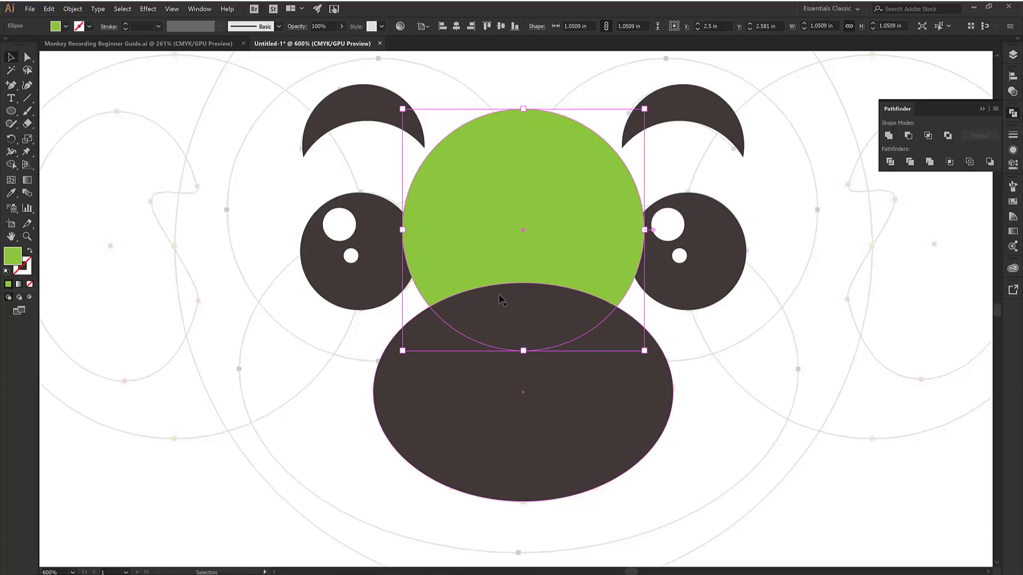
{"action": "left_click", "coordinate": [526, 402], "text": "shift"}
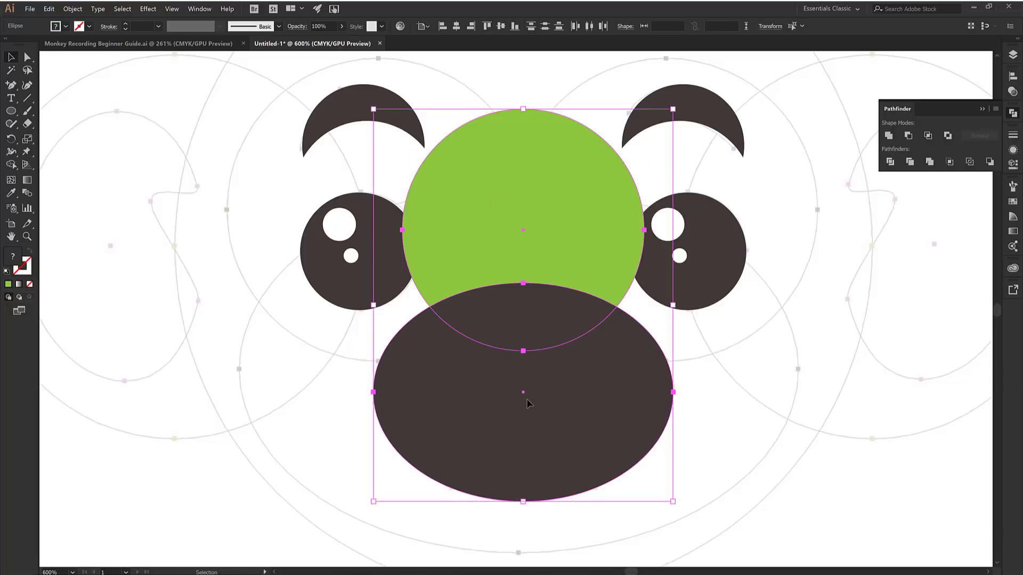
{"action": "left_click", "coordinate": [909, 135]}
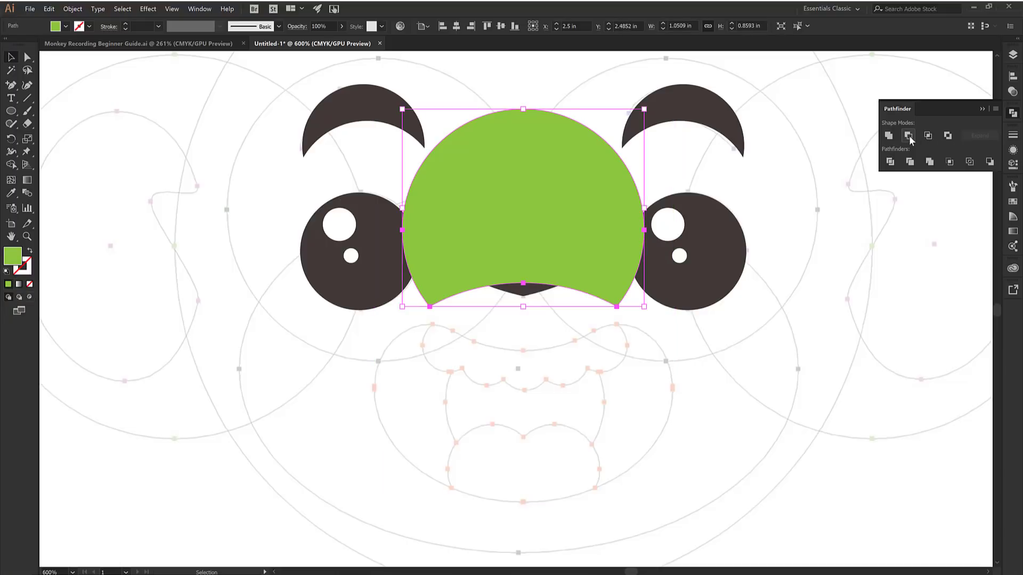
{"action": "key", "text": "ctrl+z"}
{"action": "left_click", "coordinate": [798, 235]}
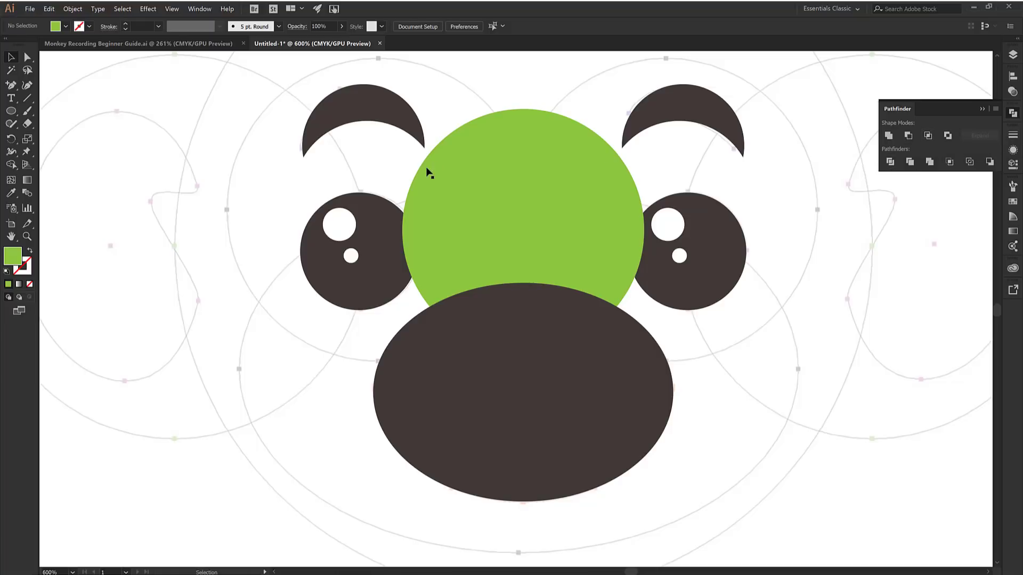
- Bring the green circle to the front, then subtract it from the ellipse with Minus Front
{"action": "left_click", "coordinate": [475, 177]}
{"action": "right_click", "coordinate": [475, 178]}
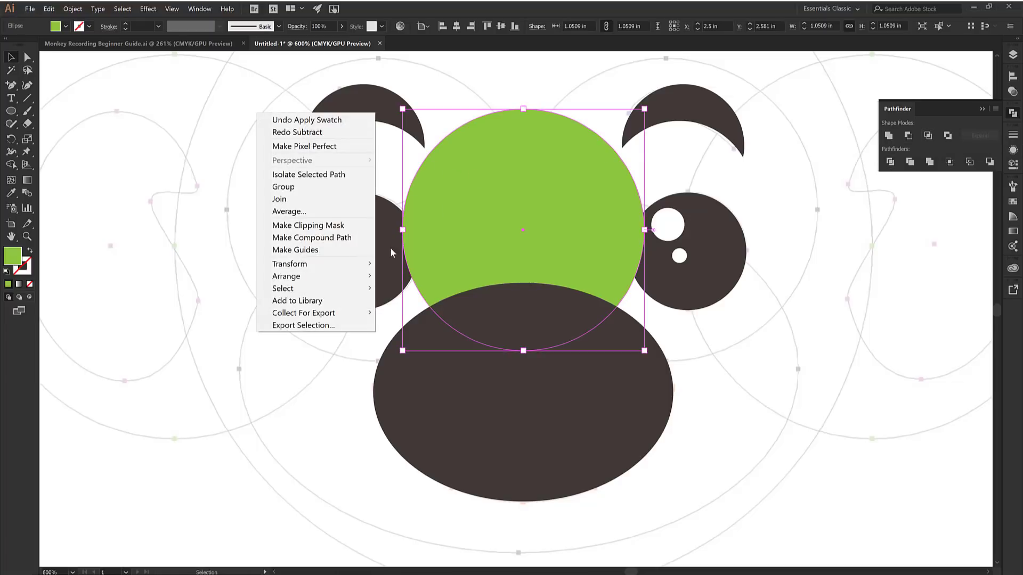
{"action": "mouse_move", "coordinate": [362, 276]}
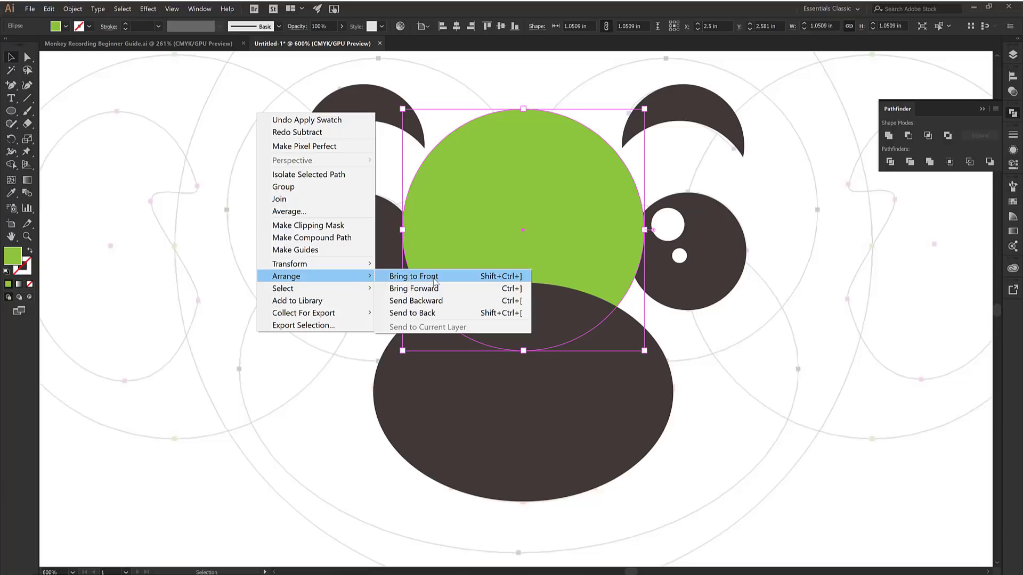
{"action": "left_click", "coordinate": [434, 281]}
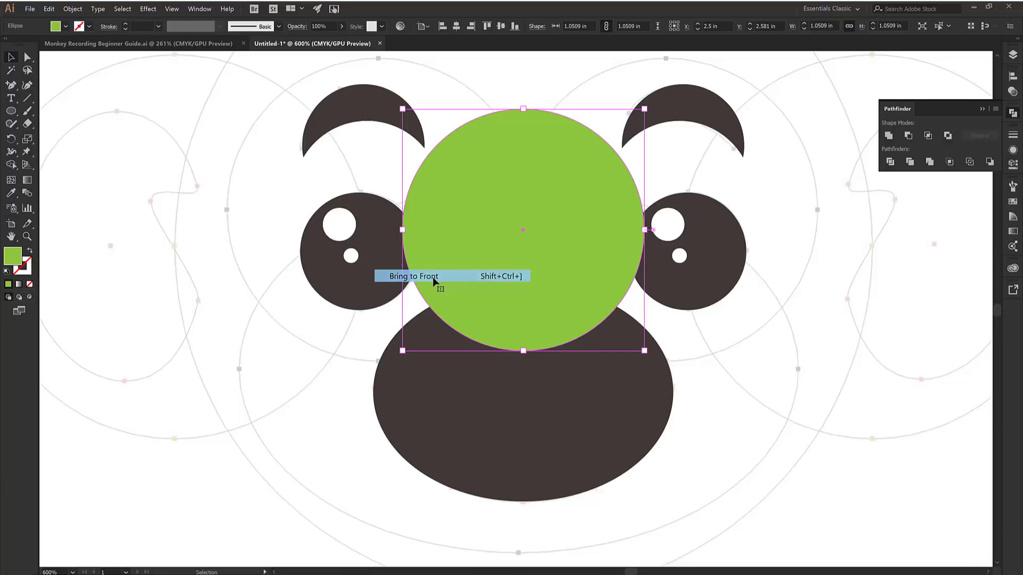
{"action": "left_click", "coordinate": [541, 434], "text": "shift"}
{"action": "left_click", "coordinate": [909, 134]}
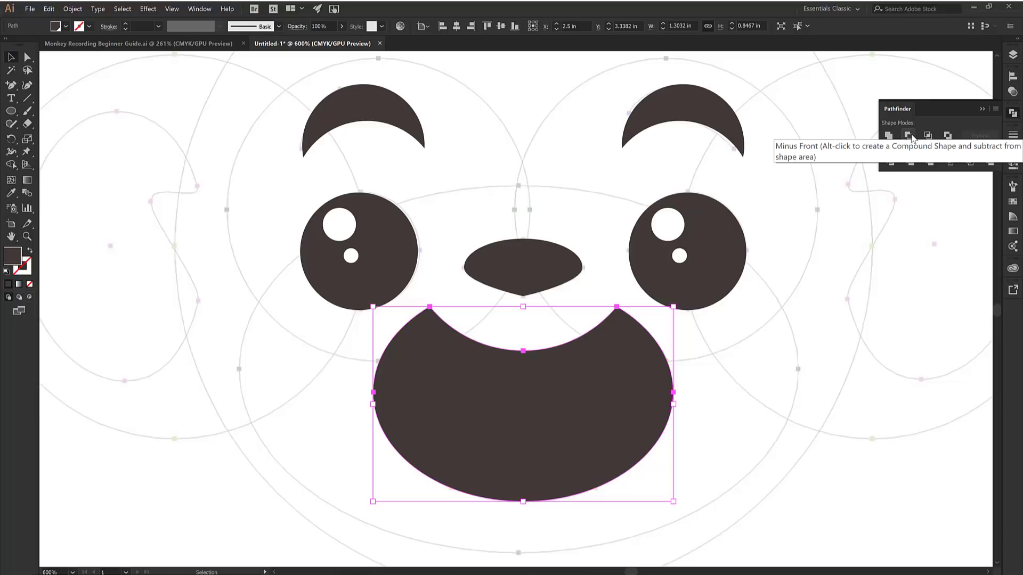
- Restore both shapes, then Shape Builder-delete the nose overlap and the lens region atop the mouth
{"action": "key", "text": "ctrl+z"}
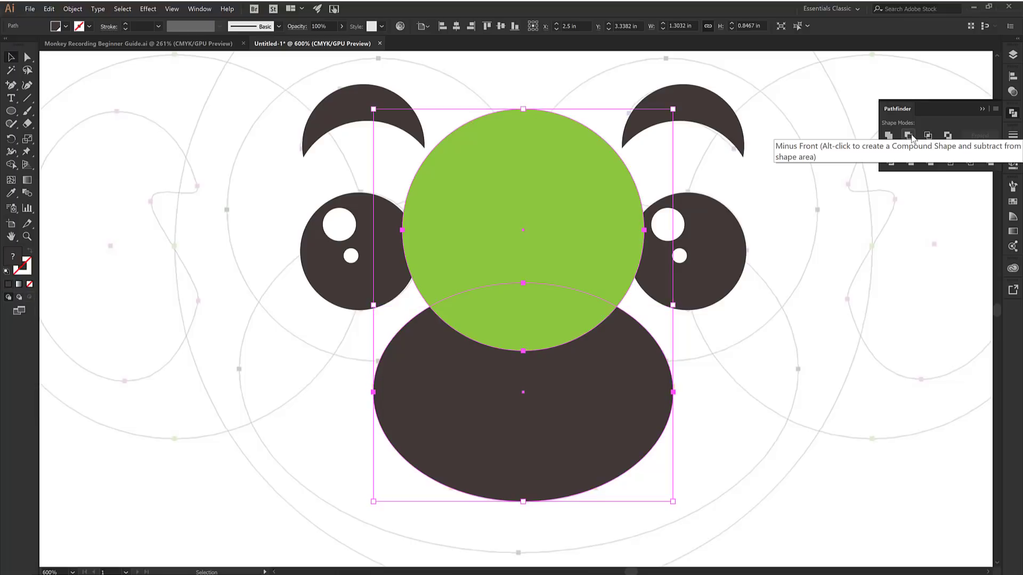
{"action": "left_click", "coordinate": [834, 291]}
{"action": "left_click", "coordinate": [595, 407]}
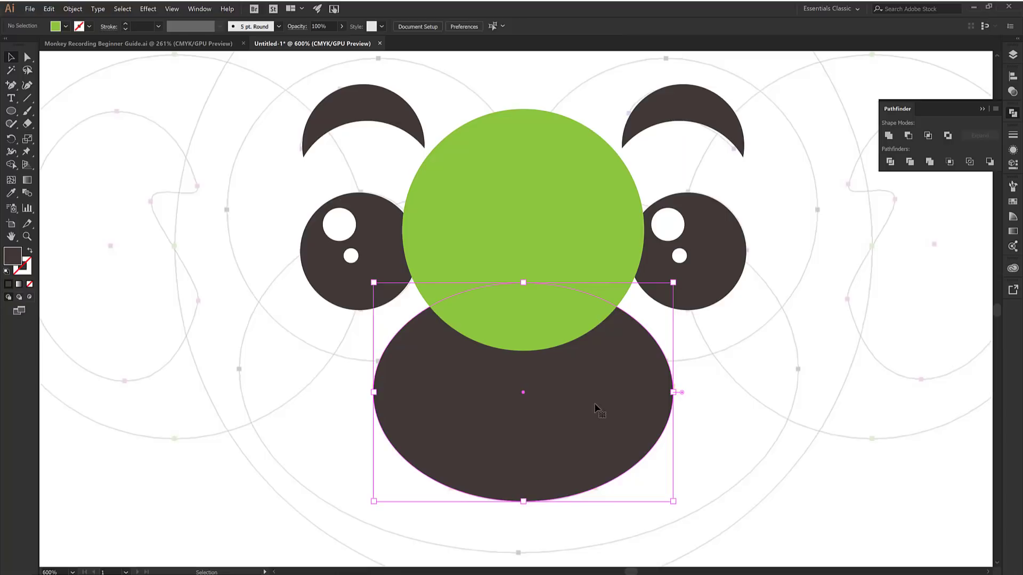
{"action": "left_click", "coordinate": [566, 229], "text": "shift"}
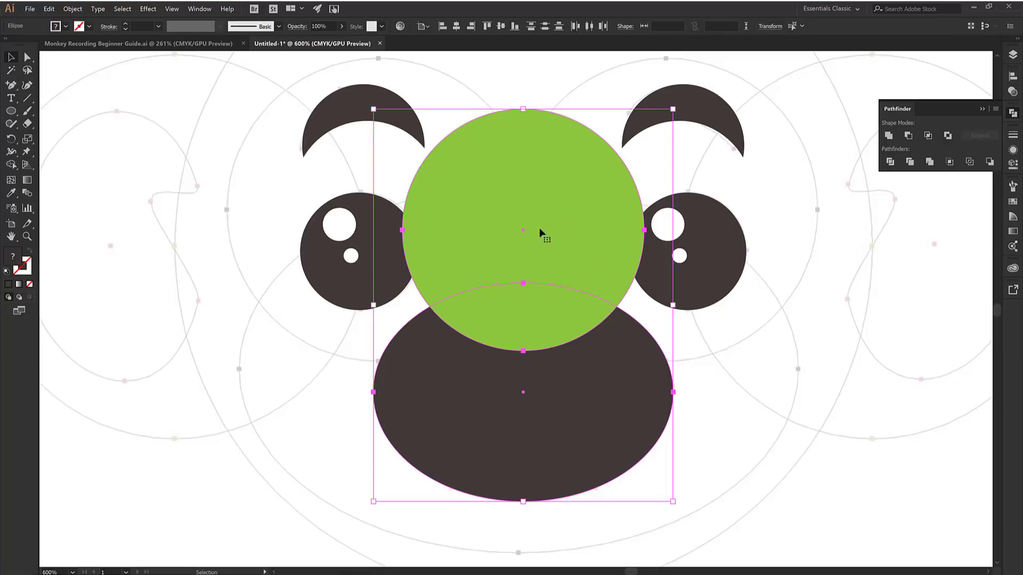
{"action": "left_click", "coordinate": [11, 165]}
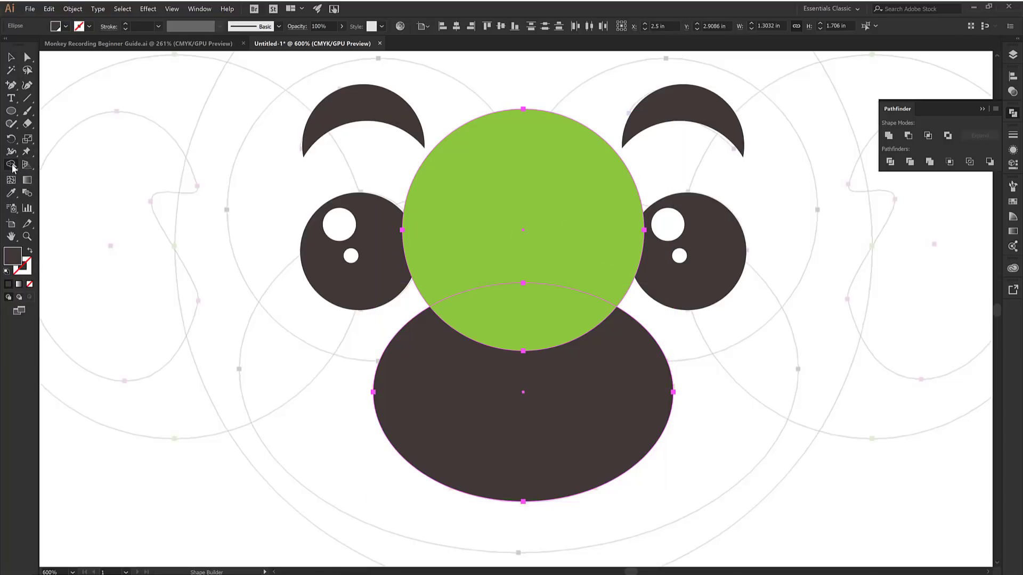
{"action": "left_click", "coordinate": [525, 233], "text": "alt"}
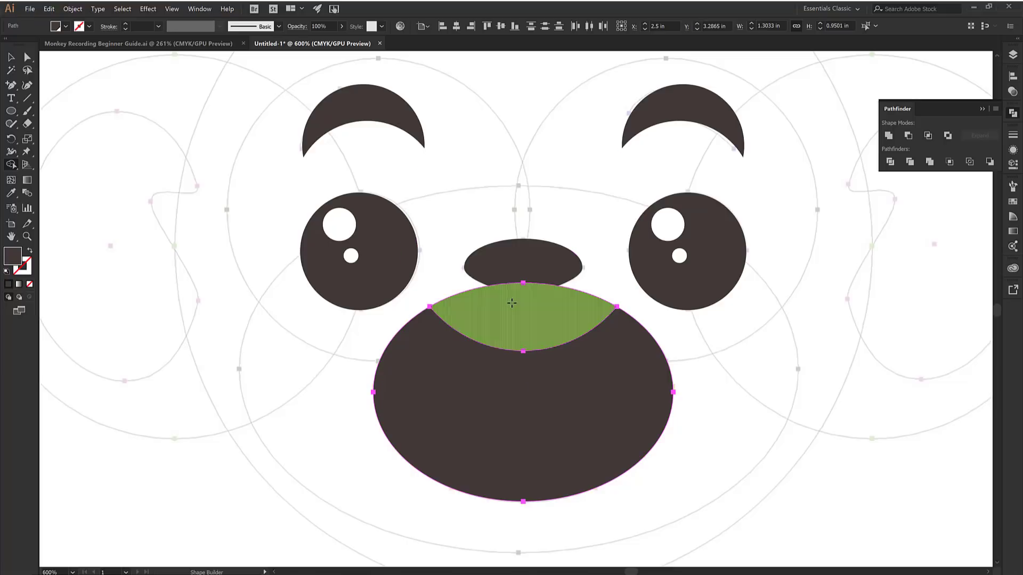
{"action": "left_click", "coordinate": [512, 303], "text": "alt"}
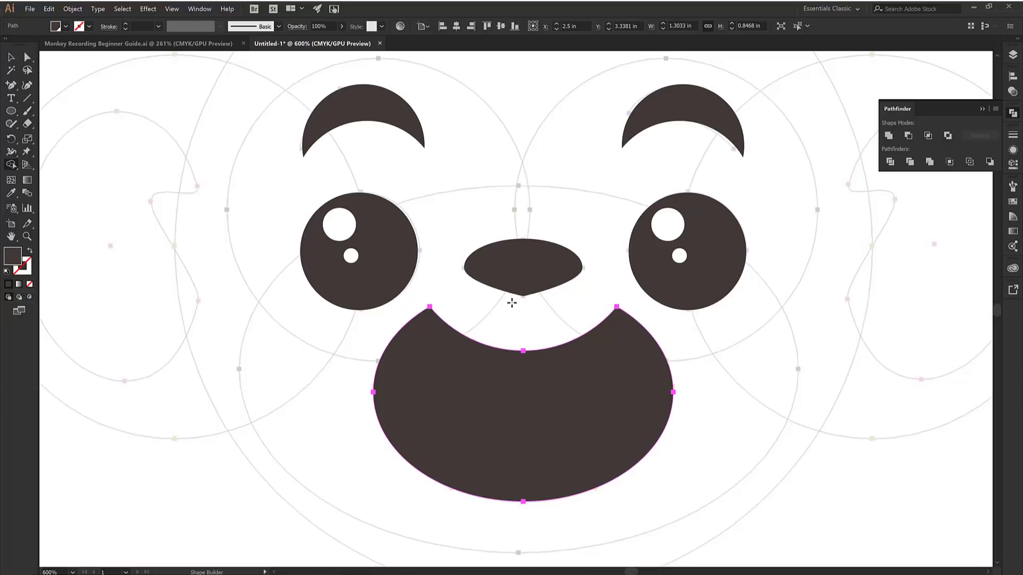
- Round the mouth's two top corner points to a 0.24 in radius
{"action": "key", "text": "a"}
{"action": "left_click", "coordinate": [430, 307]}
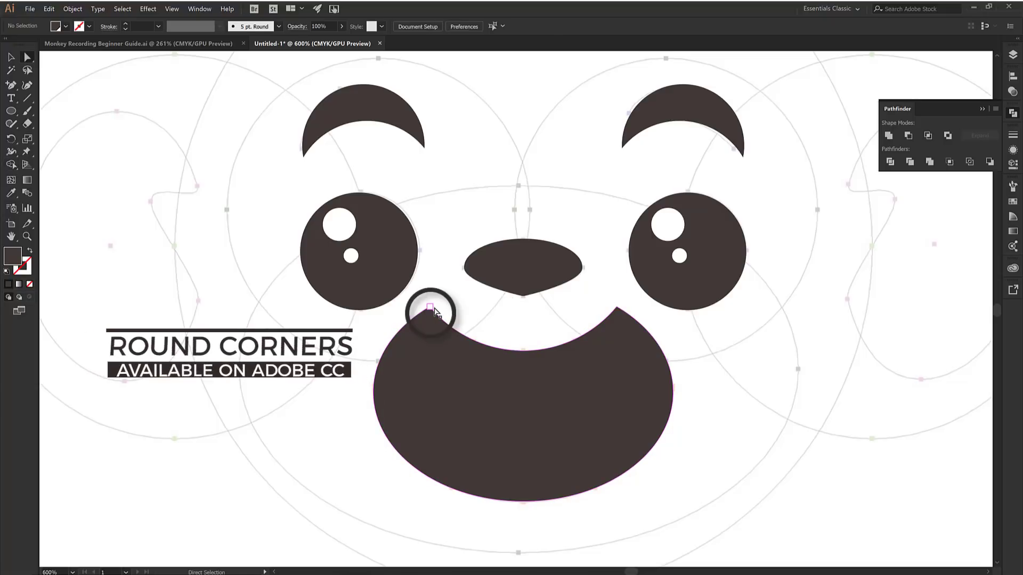
{"action": "left_click", "coordinate": [617, 307], "text": "shift"}
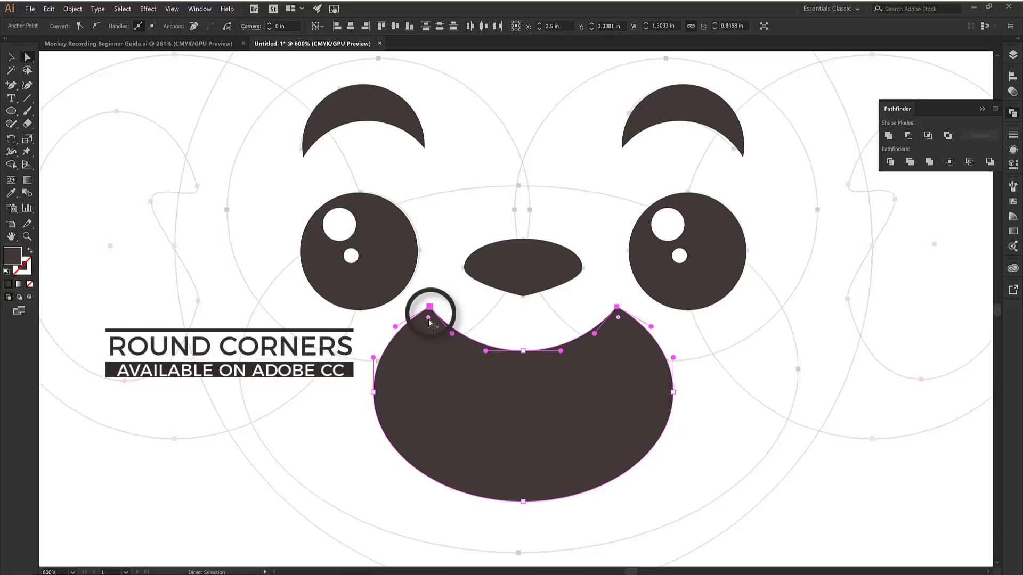
{"action": "left_click_drag", "start_coordinate": [430, 321], "coordinate": [426, 385]}
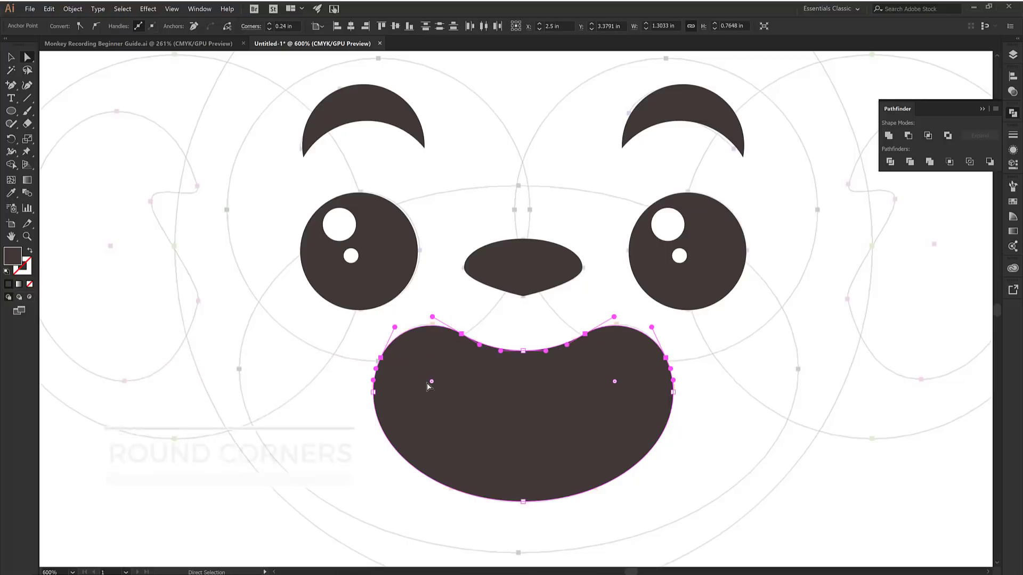
- Swap the mouth's fill and stroke so it becomes a dark outline
{"action": "key", "text": "v"}
{"action": "left_click", "coordinate": [329, 368]}
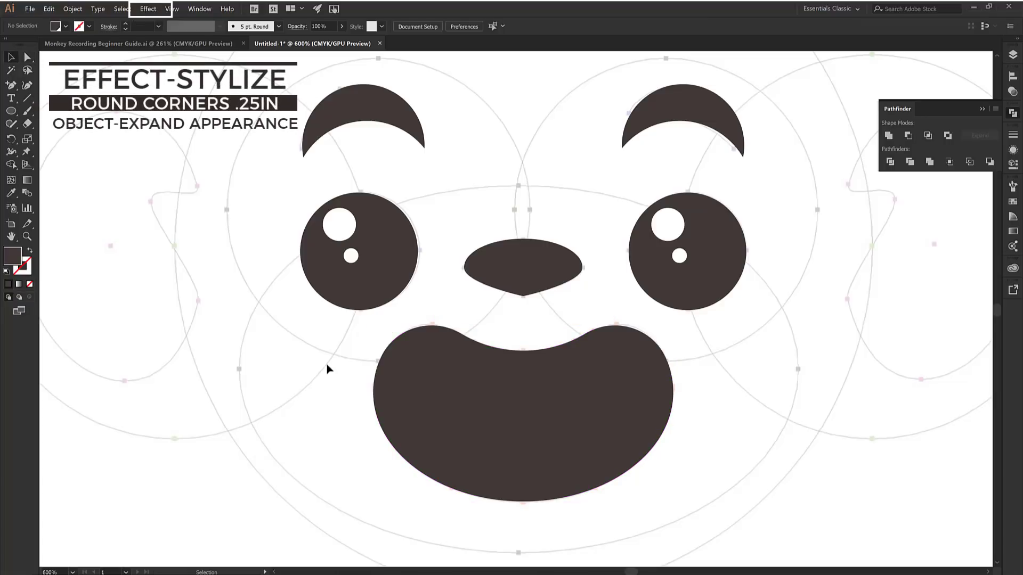
{"action": "left_click", "coordinate": [543, 404]}
{"action": "key", "text": "shift+x"}
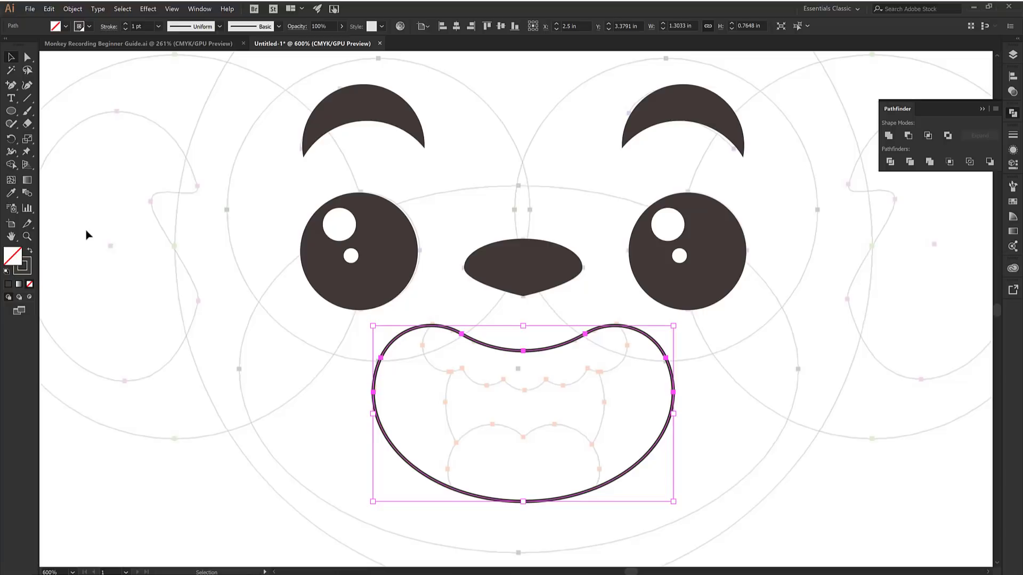
- Collapse the Pathfinder panel, deselect, and set the stroke colour to a dark swatch
{"action": "left_click", "coordinate": [982, 109]}
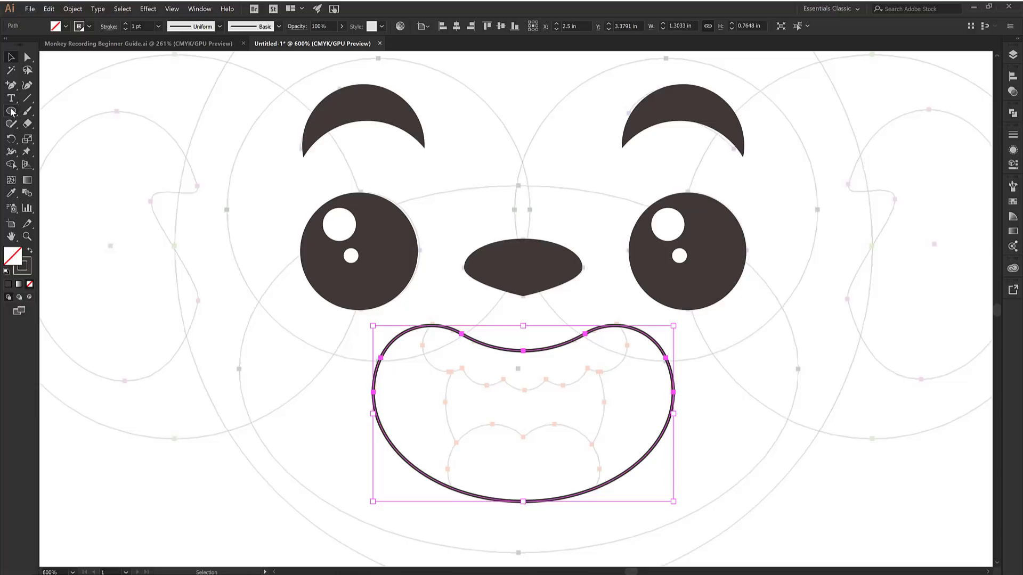
{"action": "left_click", "coordinate": [112, 132]}
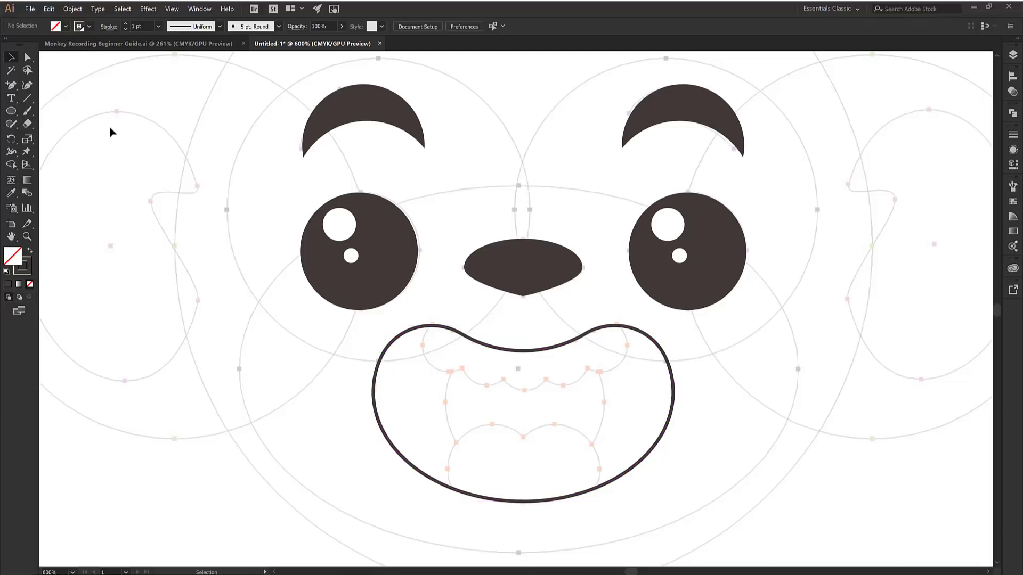
{"action": "left_click", "coordinate": [89, 26]}
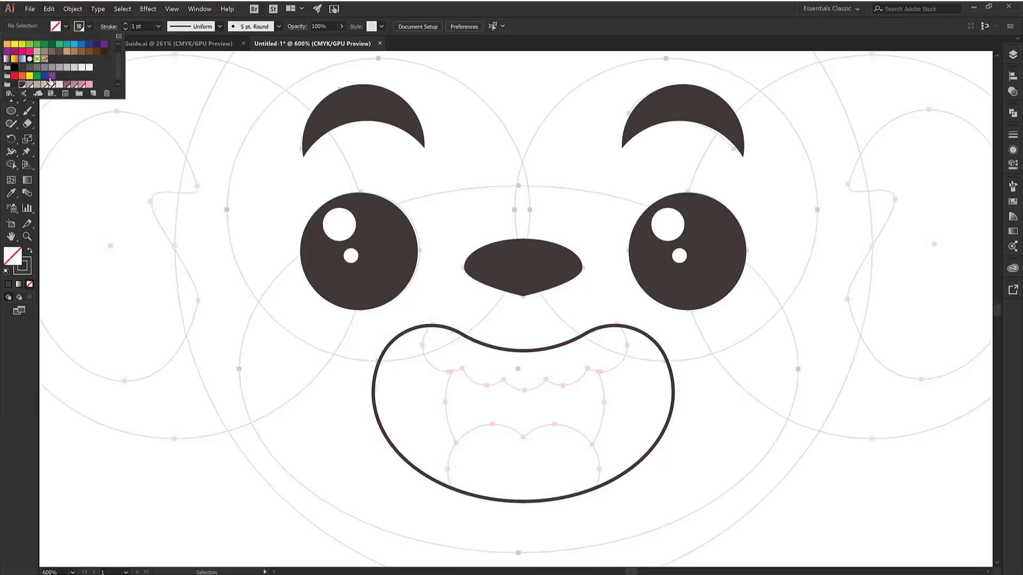
{"action": "left_click", "coordinate": [59, 85]}
{"action": "left_click", "coordinate": [107, 188]}
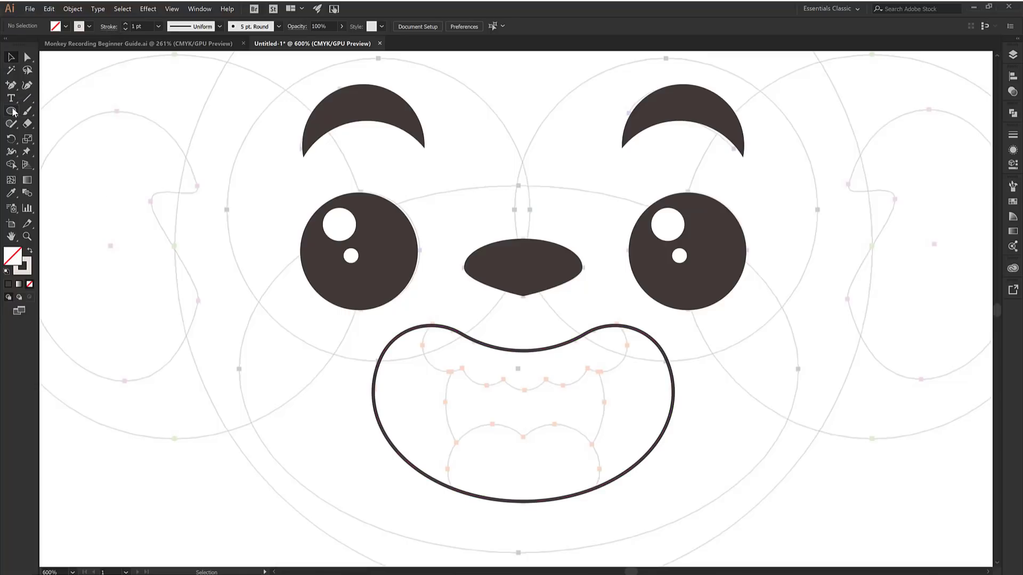
{"action": "left_click", "coordinate": [10, 110]}
- Draw a 0.2824 in circle on the mouth's upper-left edge and zoom in there
{"action": "left_click_drag", "start_coordinate": [452, 341], "coordinate": [464, 372]}
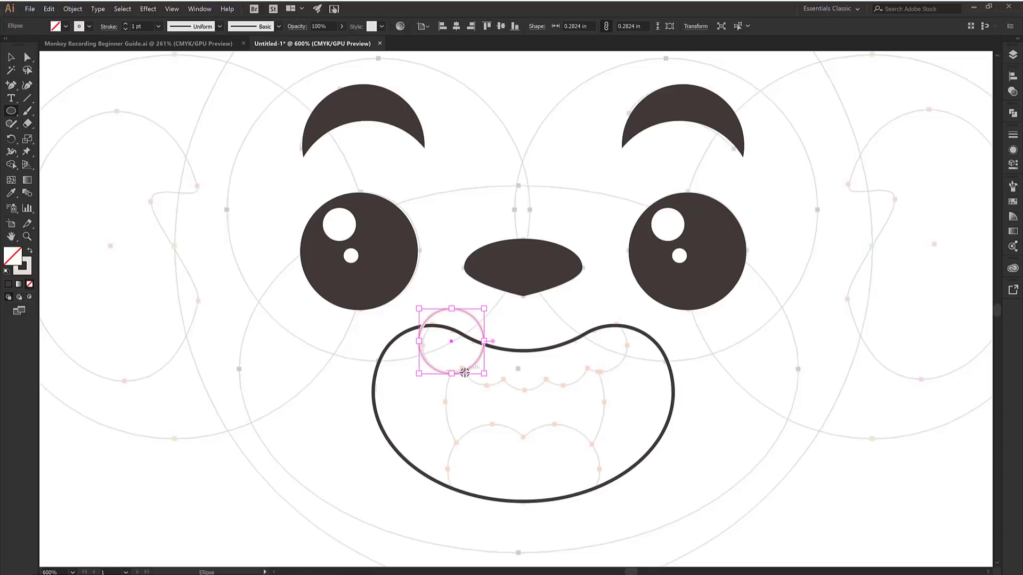
{"action": "key", "text": "z"}
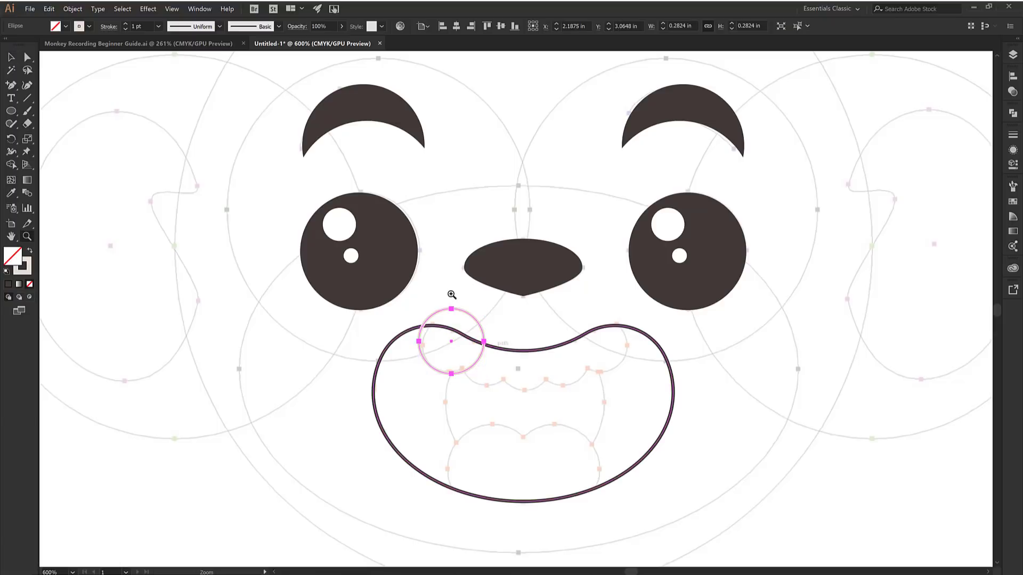
{"action": "left_click_drag", "start_coordinate": [399, 300], "coordinate": [673, 409]}
{"action": "key", "text": "v"}
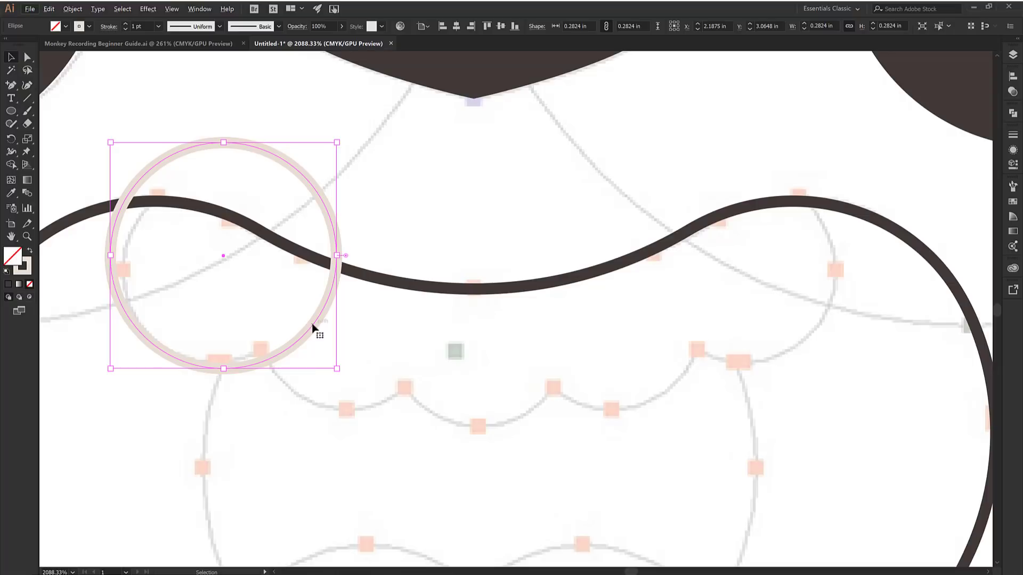
{"action": "left_click", "coordinate": [10, 111]}
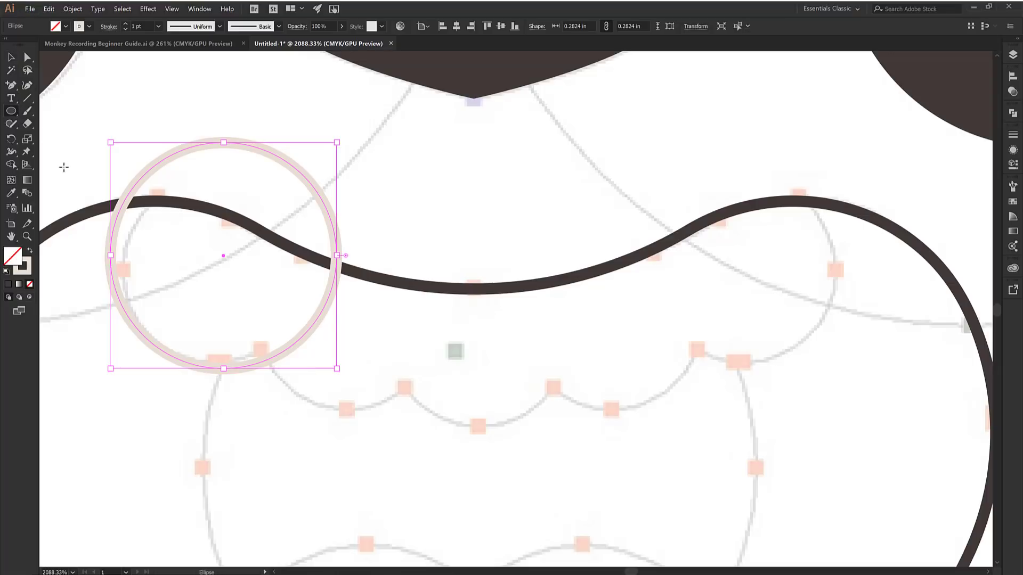
{"action": "left_click", "coordinate": [386, 343]}
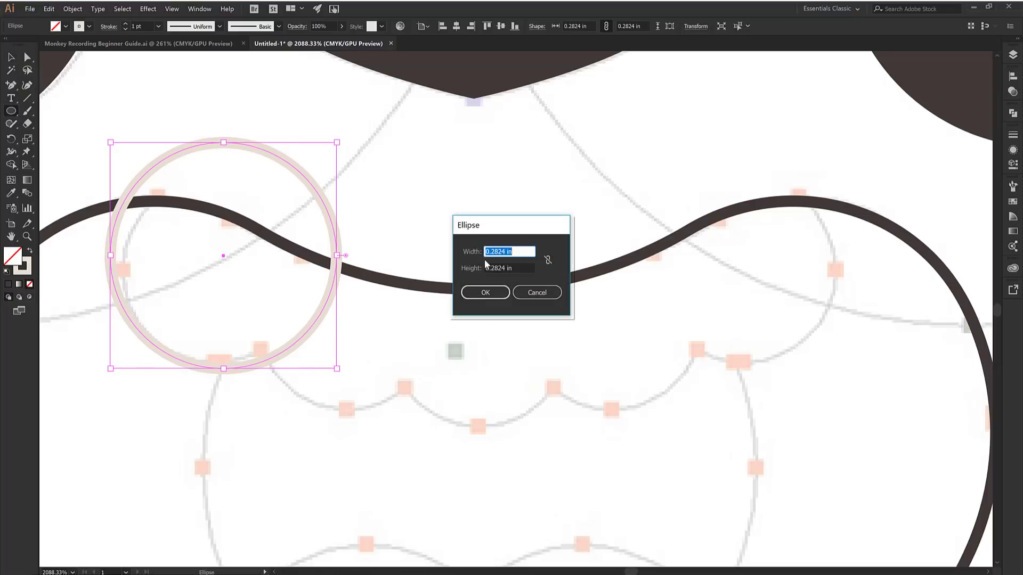
{"action": "left_click", "coordinate": [486, 291]}
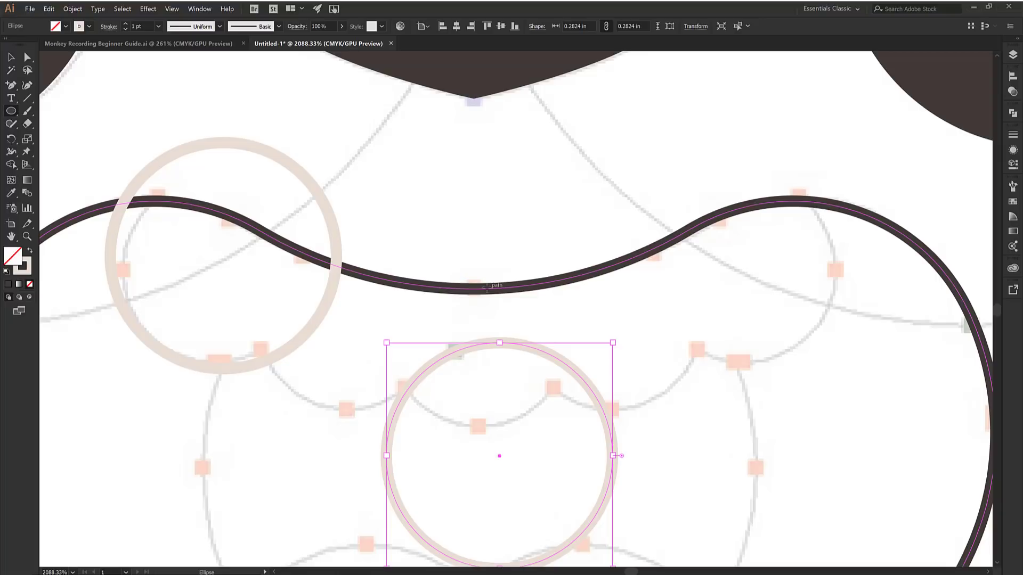
{"action": "key", "text": "ctrl+z"}
{"action": "key", "text": "v"}
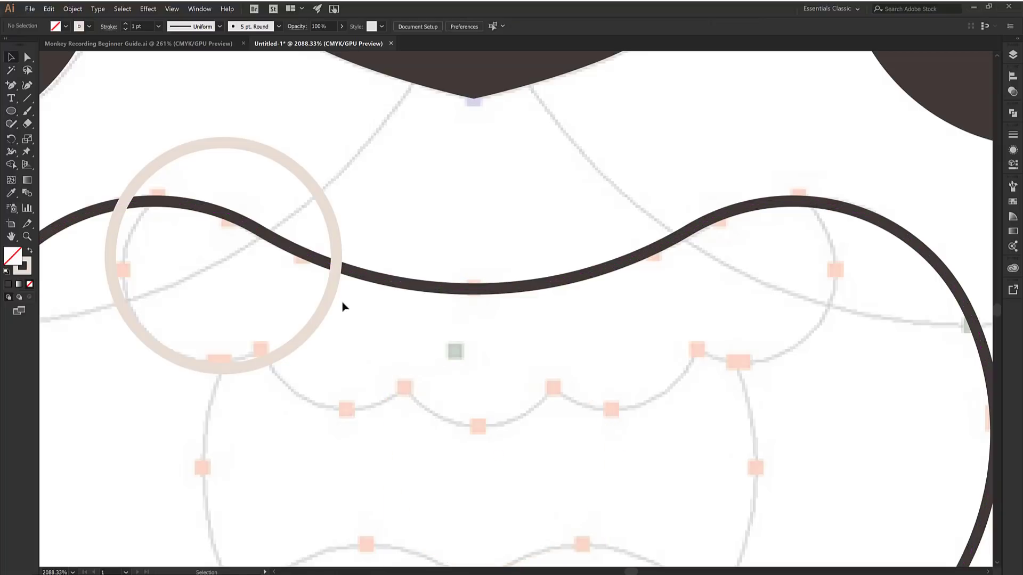
- Alt-drag copies of the circle along the mouth edge to make five overlapping circles
{"action": "left_click", "coordinate": [327, 312]}
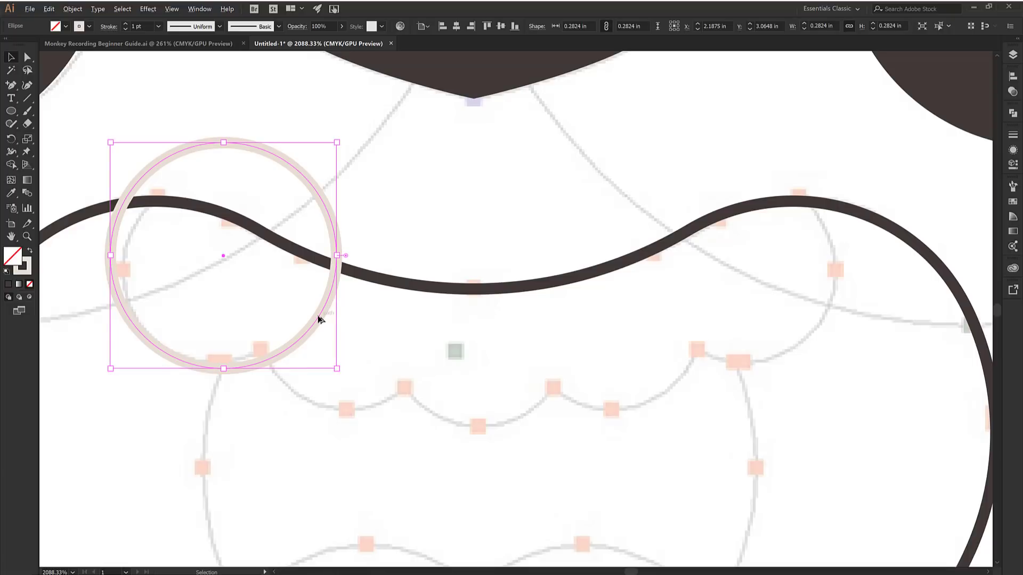
{"action": "left_click_drag", "start_coordinate": [320, 318], "coordinate": [828, 321]}
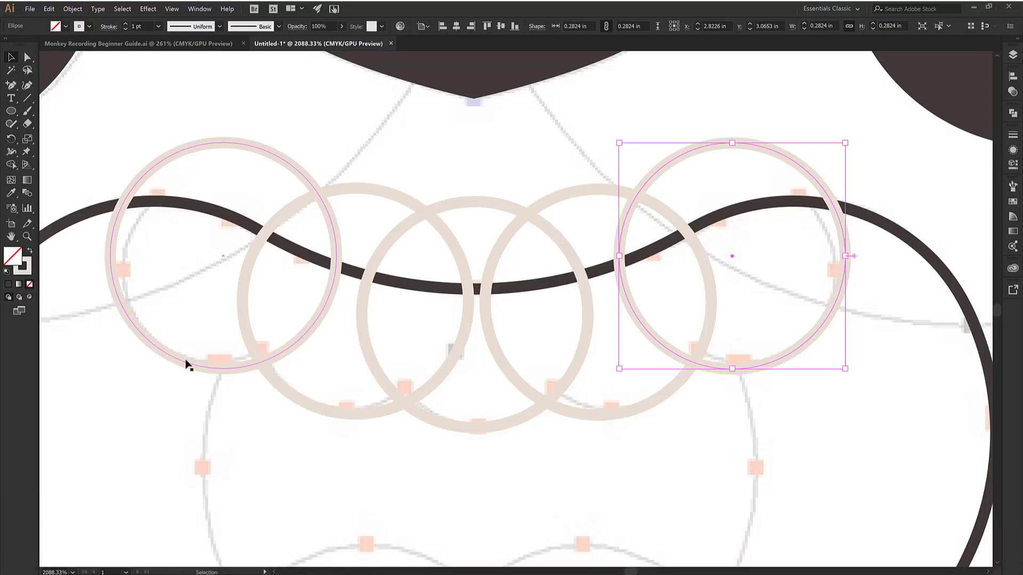
{"action": "left_click", "coordinate": [165, 357]}
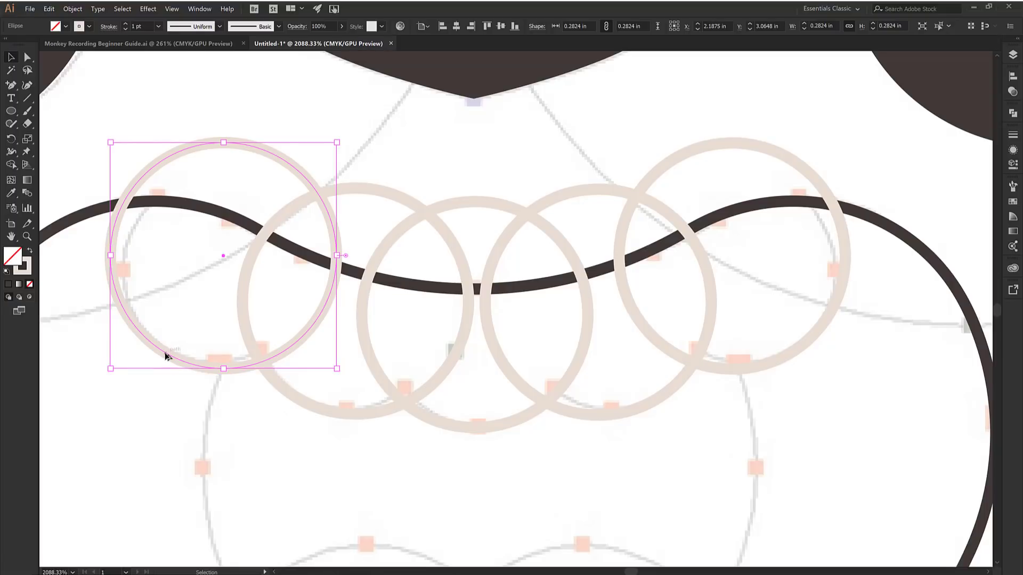
{"action": "left_click_drag", "start_coordinate": [165, 357], "coordinate": [703, 389]}
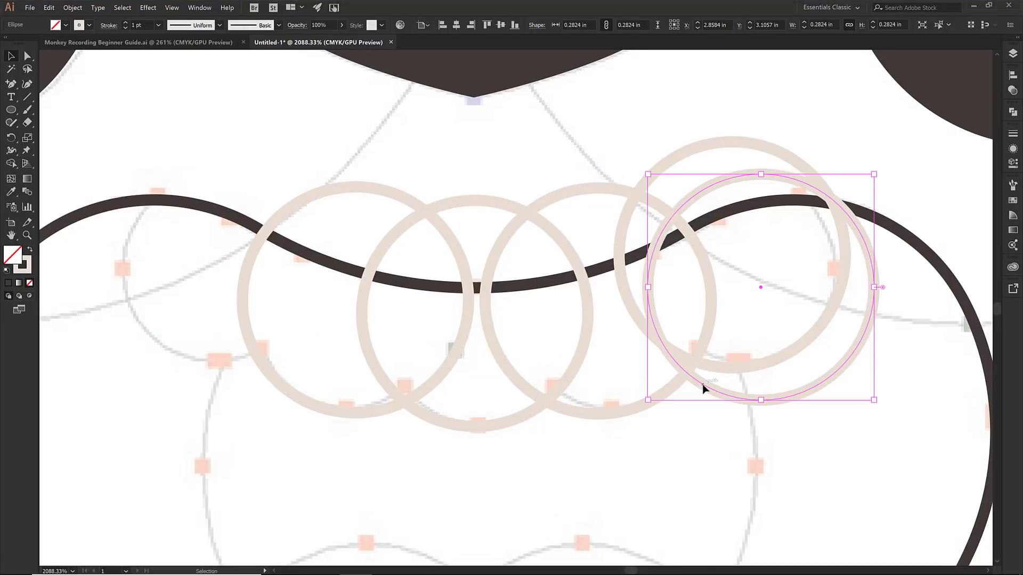
{"action": "key", "text": "ctrl+z"}
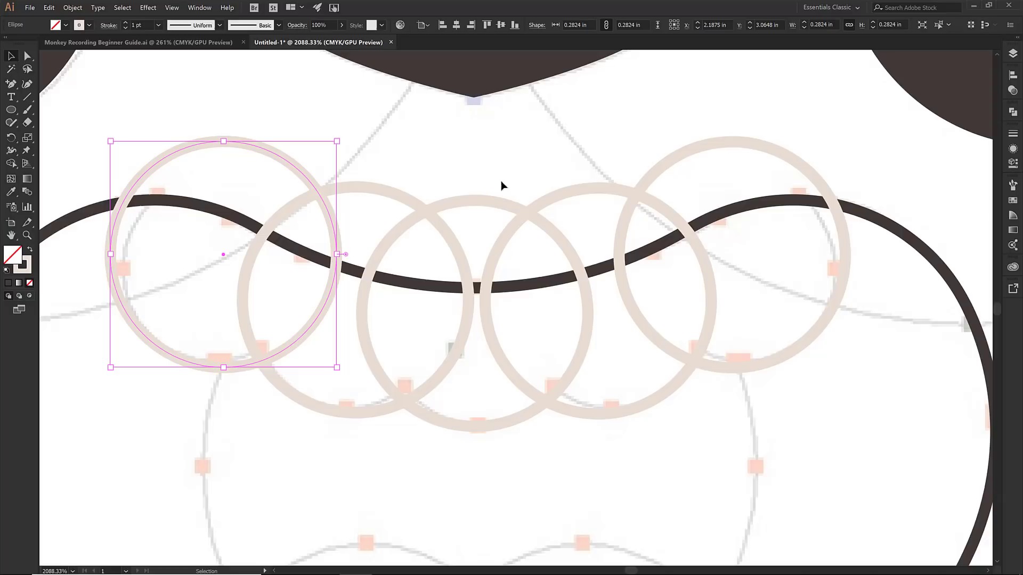
- Set alignment relative to the selection and vertically centre the second and fourth circles
{"action": "left_click", "coordinate": [681, 168]}
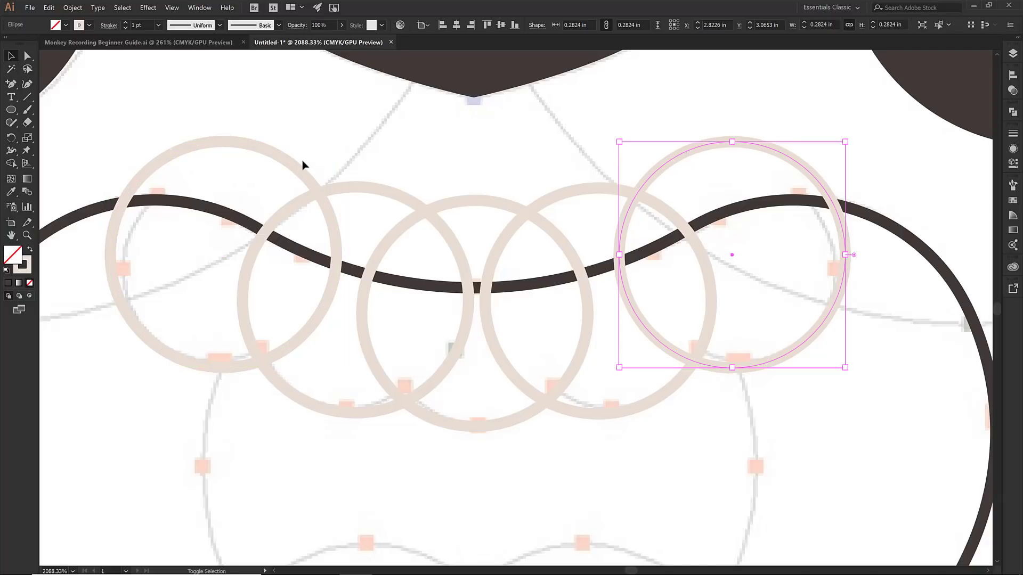
{"action": "left_click", "coordinate": [291, 169], "text": "shift"}
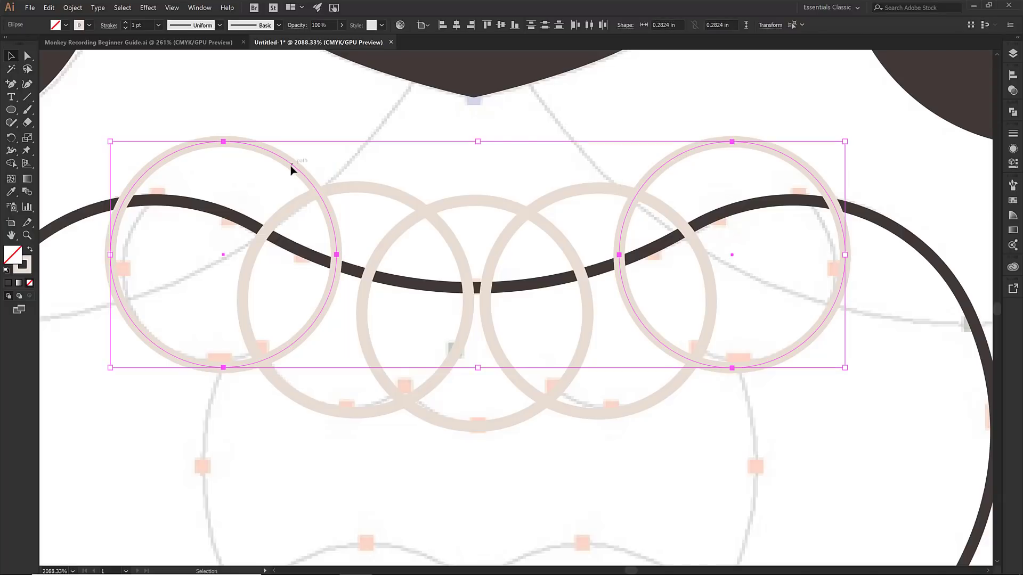
{"action": "left_click", "coordinate": [425, 25]}
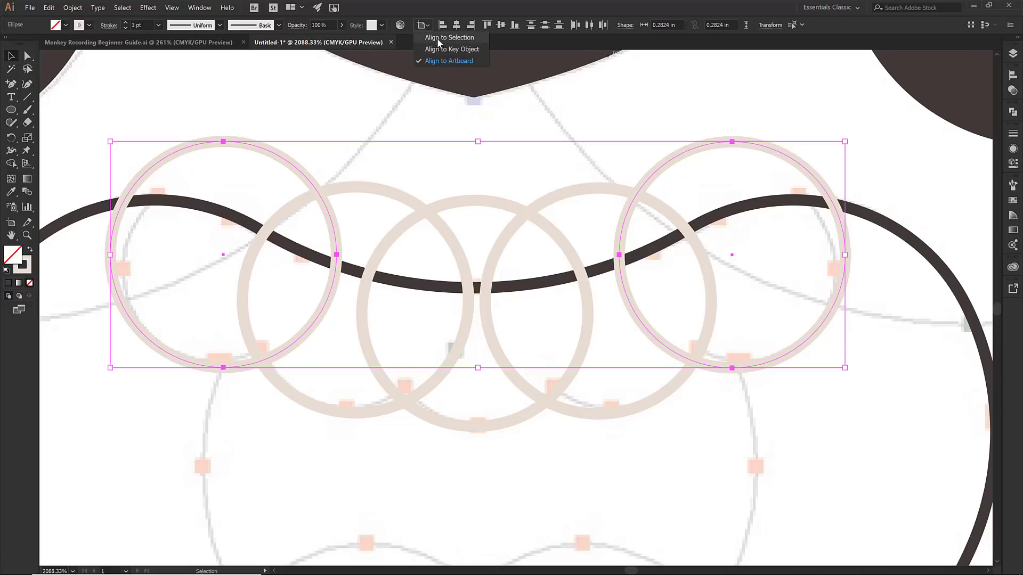
{"action": "left_click", "coordinate": [437, 37]}
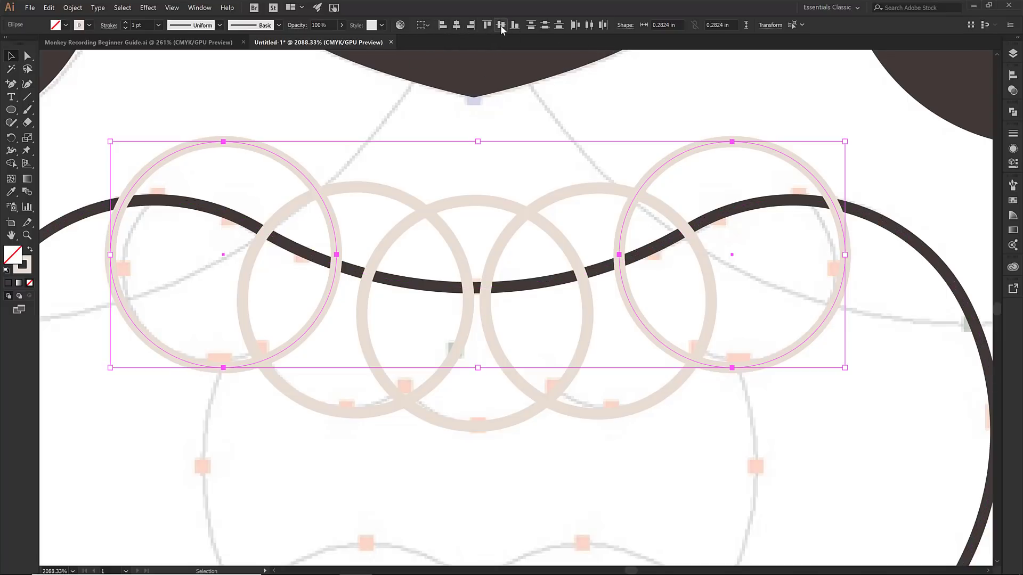
{"action": "left_click", "coordinate": [378, 198]}
{"action": "left_click", "coordinate": [380, 198]}
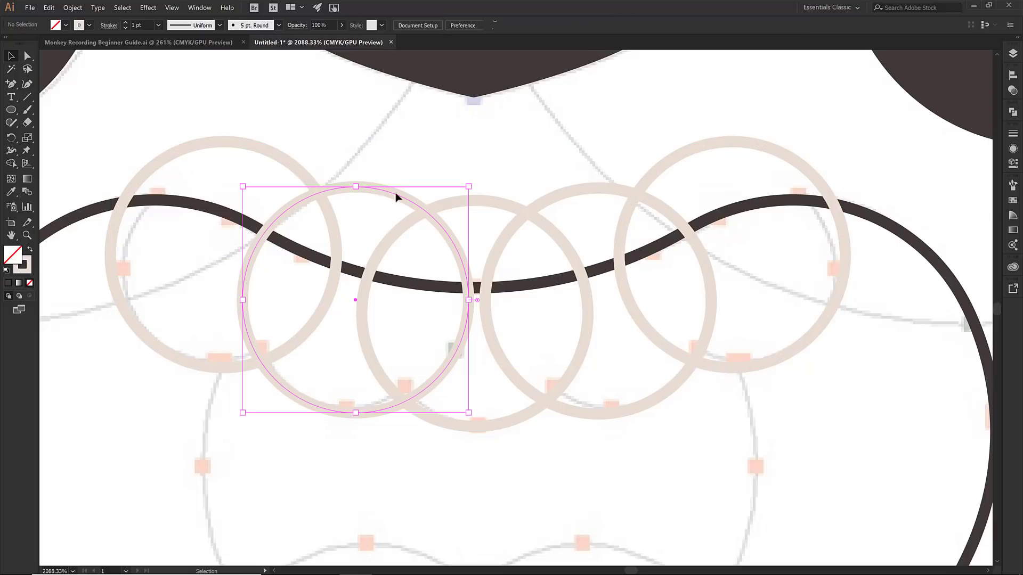
{"action": "left_click", "coordinate": [589, 199], "text": "shift"}
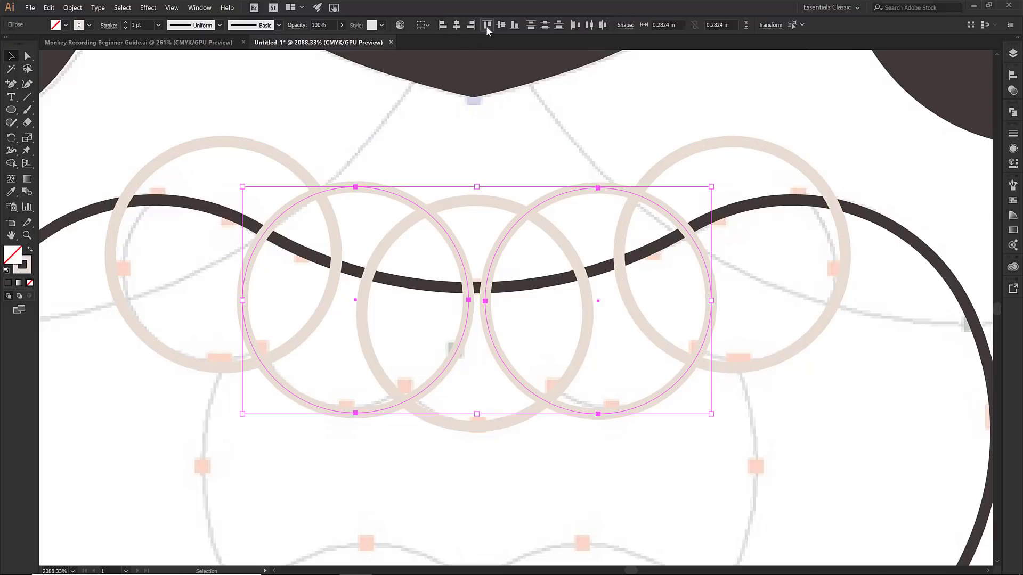
{"action": "left_click", "coordinate": [499, 26]}
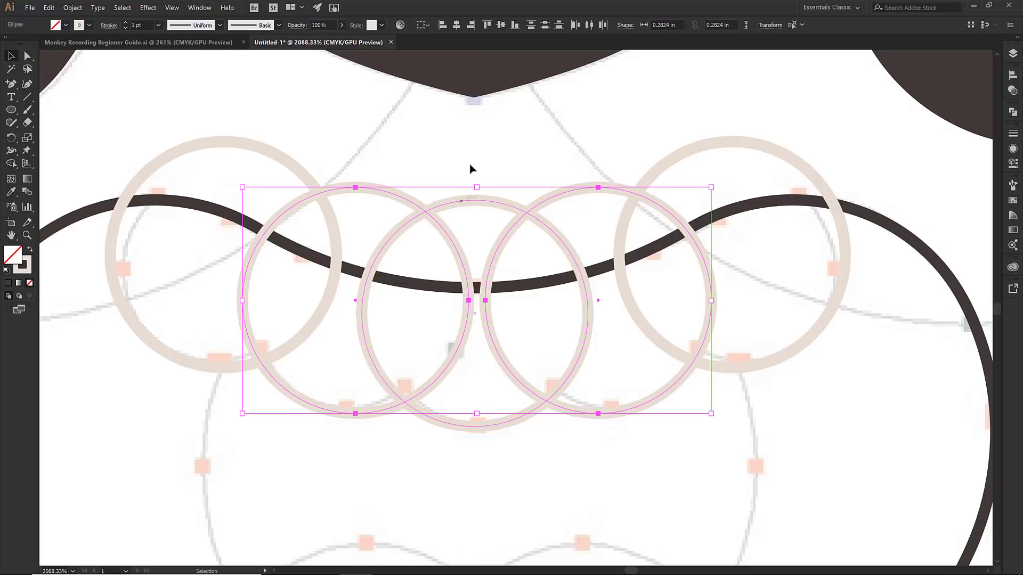
- Select all five circles and distribute them with equal horizontal spacing
{"action": "left_click", "coordinate": [481, 176]}
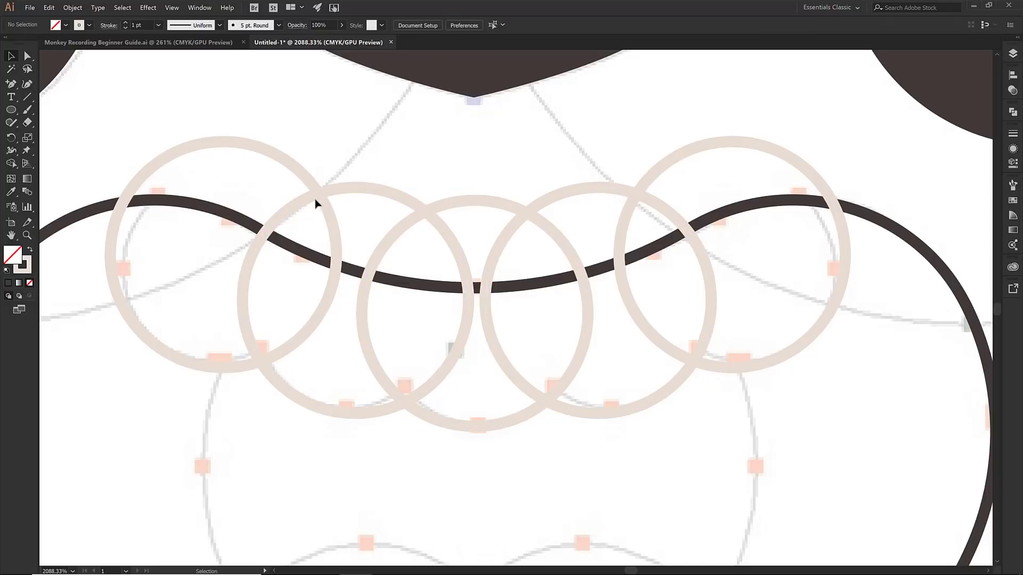
{"action": "left_click", "coordinate": [303, 170]}
{"action": "left_click", "coordinate": [377, 190], "text": "shift"}
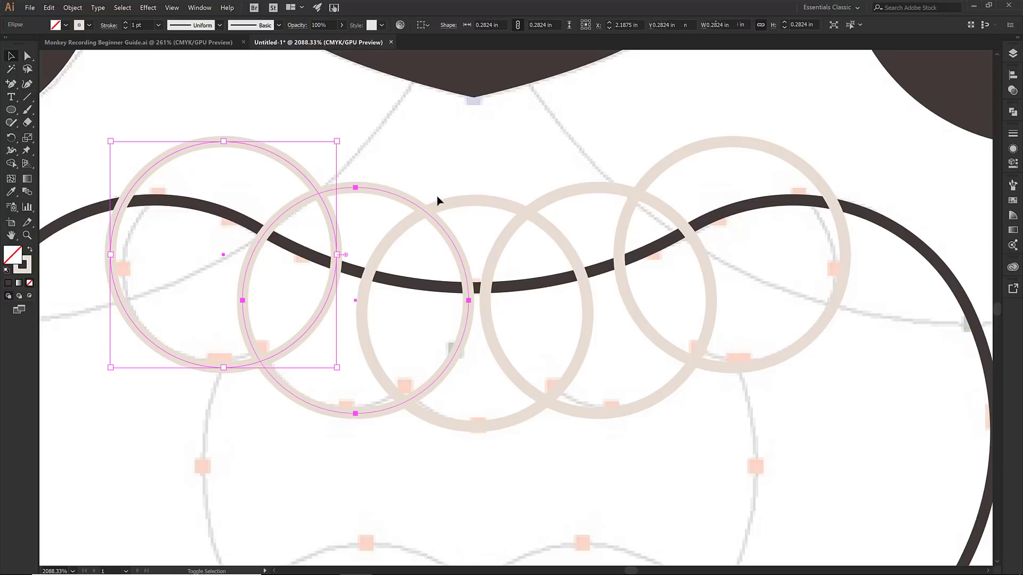
{"action": "left_click", "coordinate": [464, 199], "text": "shift"}
{"action": "left_click", "coordinate": [558, 199], "text": "shift"}
{"action": "left_click", "coordinate": [660, 168], "text": "shift"}
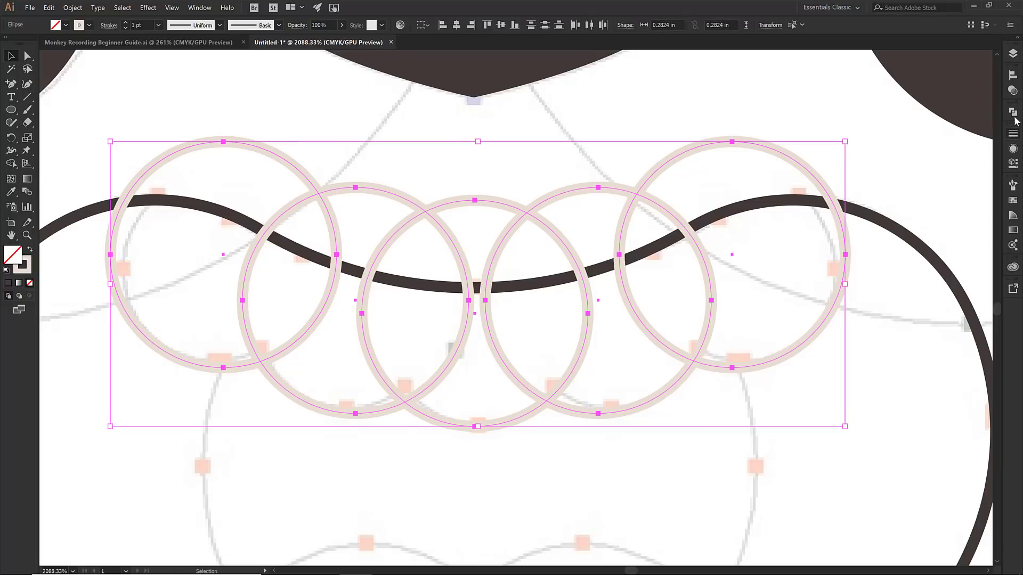
{"action": "left_click", "coordinate": [1013, 76]}
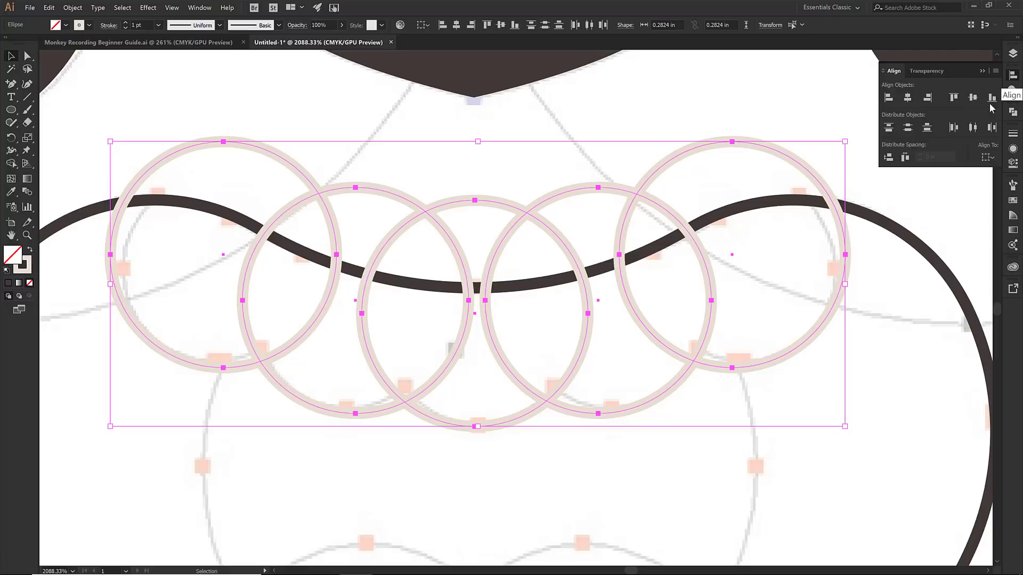
{"action": "left_click", "coordinate": [905, 158]}
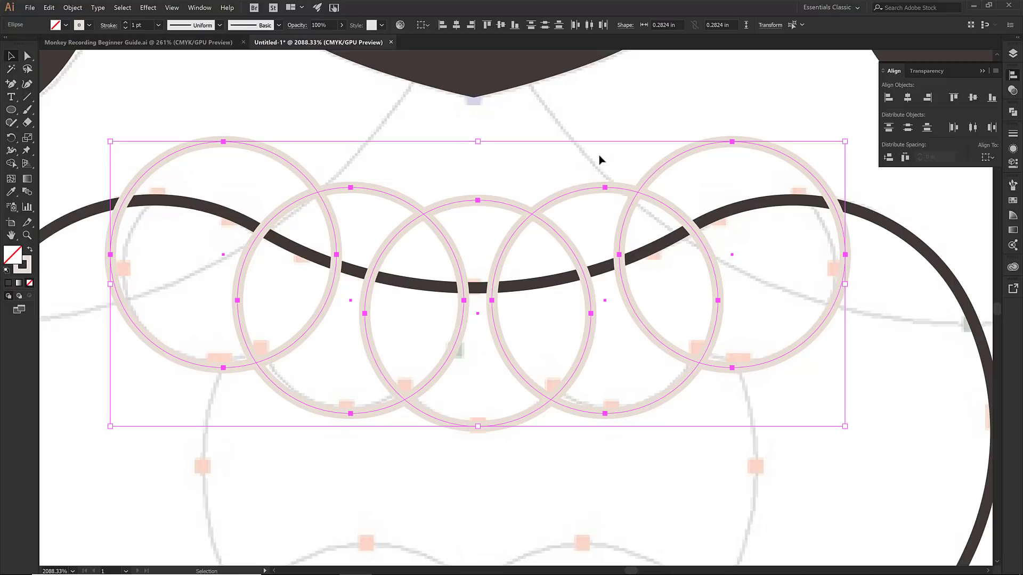
- Swap the circles to cream fills, then merge all five with Shape Builder instead of Unite
{"action": "key", "text": "shift+x"}
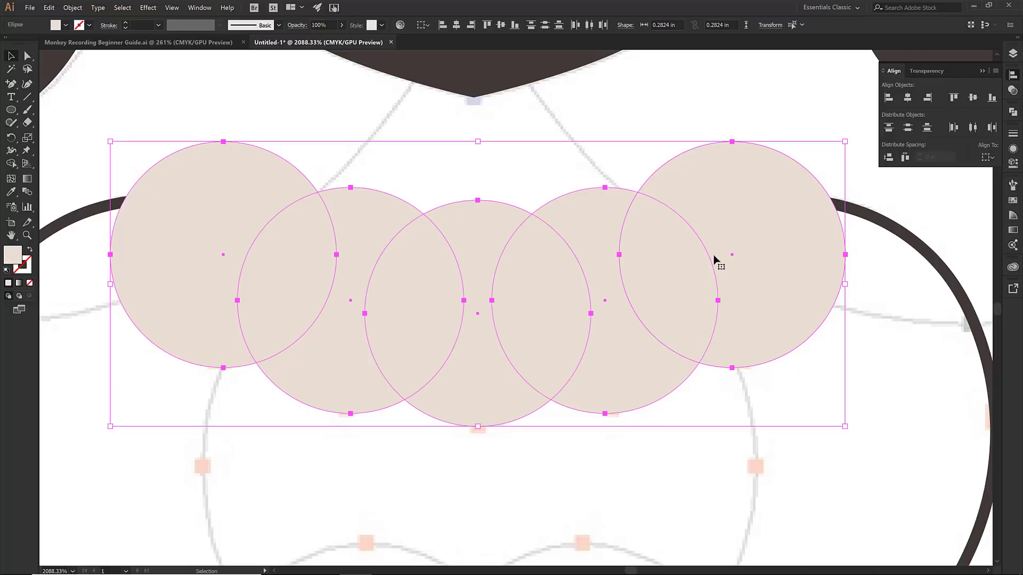
{"action": "left_click", "coordinate": [1011, 113]}
{"action": "left_click", "coordinate": [888, 134]}
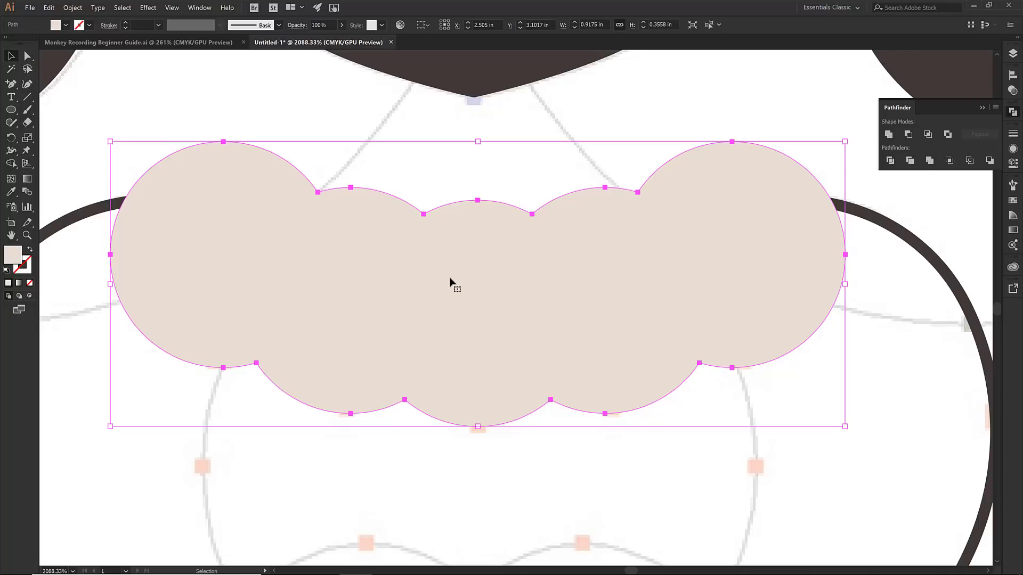
{"action": "key", "text": "ctrl+z"}
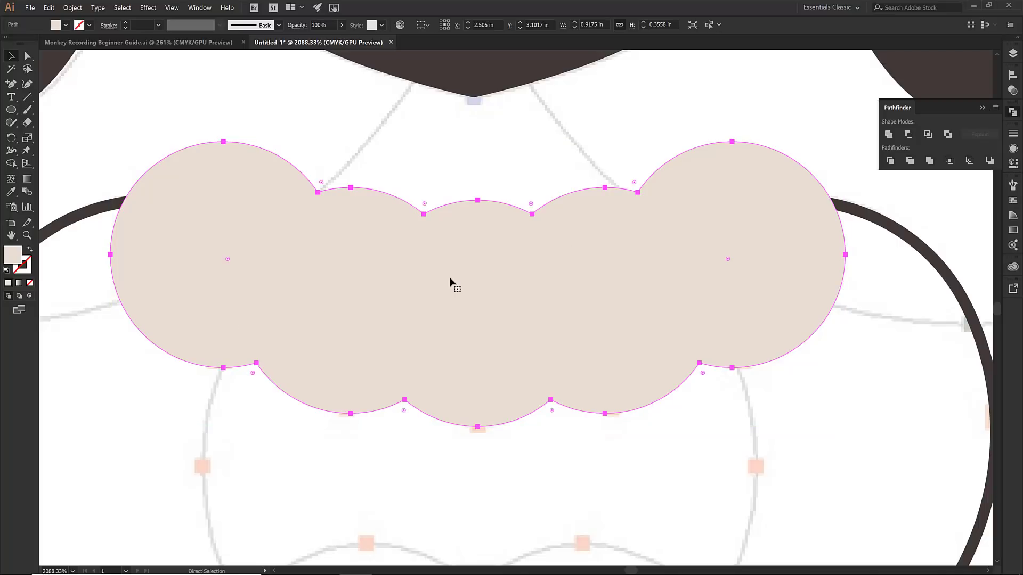
{"action": "left_click", "coordinate": [11, 164]}
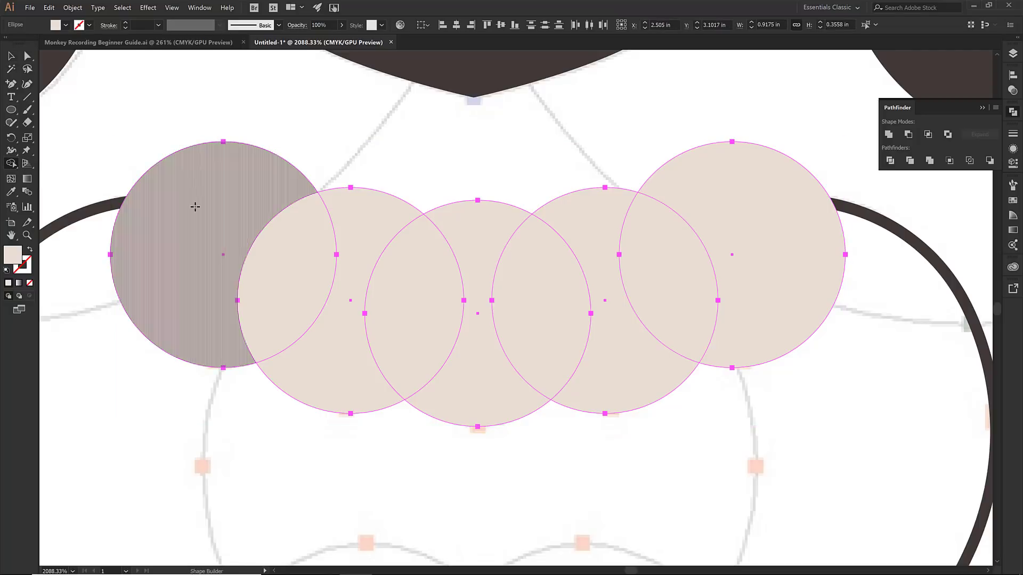
{"action": "mouse_move", "coordinate": [185, 212]}
{"action": "left_mouse_down"}
{"action": "mouse_move", "coordinate": [217, 237]}
{"action": "mouse_move", "coordinate": [332, 285]}
{"action": "mouse_move", "coordinate": [484, 308]}
{"action": "mouse_move", "coordinate": [718, 246]}
{"action": "mouse_move", "coordinate": [717, 225]}
{"action": "left_mouse_up"}
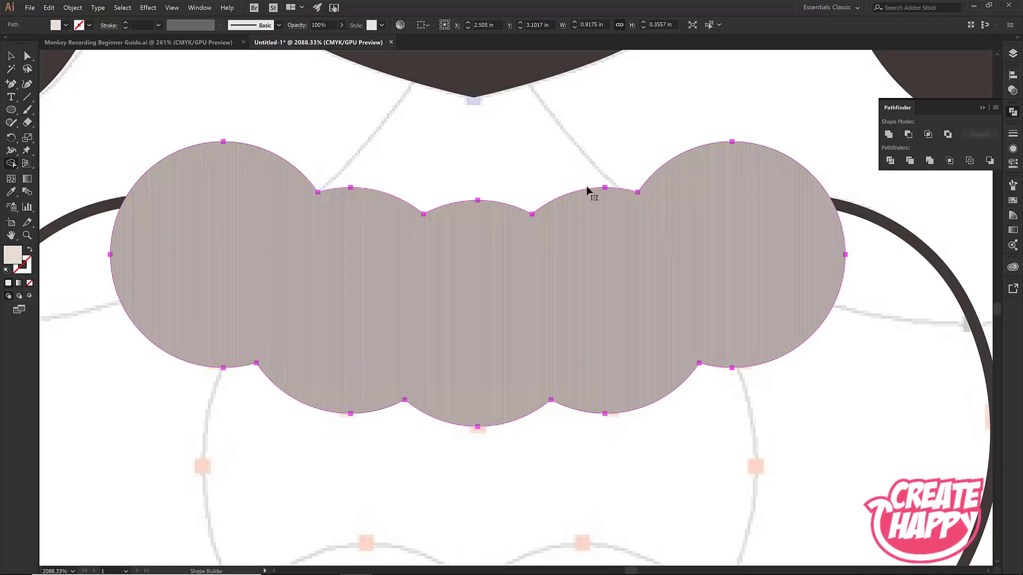
{"action": "key", "text": "v"}
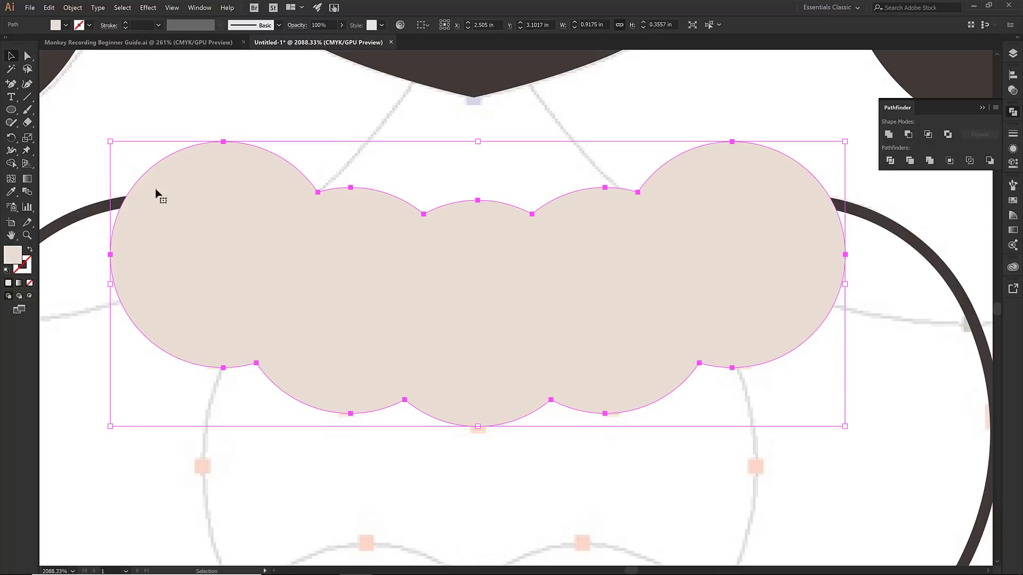
- Zoom out to the whole face and give the mouth a solid dark fill
{"action": "key", "text": "a"}
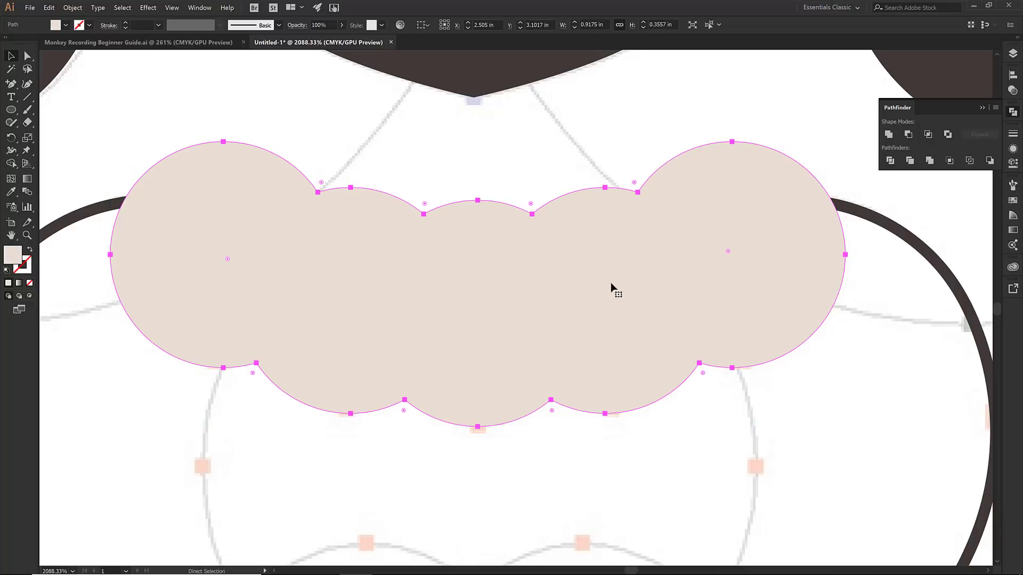
{"action": "key", "text": "ctrl+0"}
{"action": "key", "text": "v"}
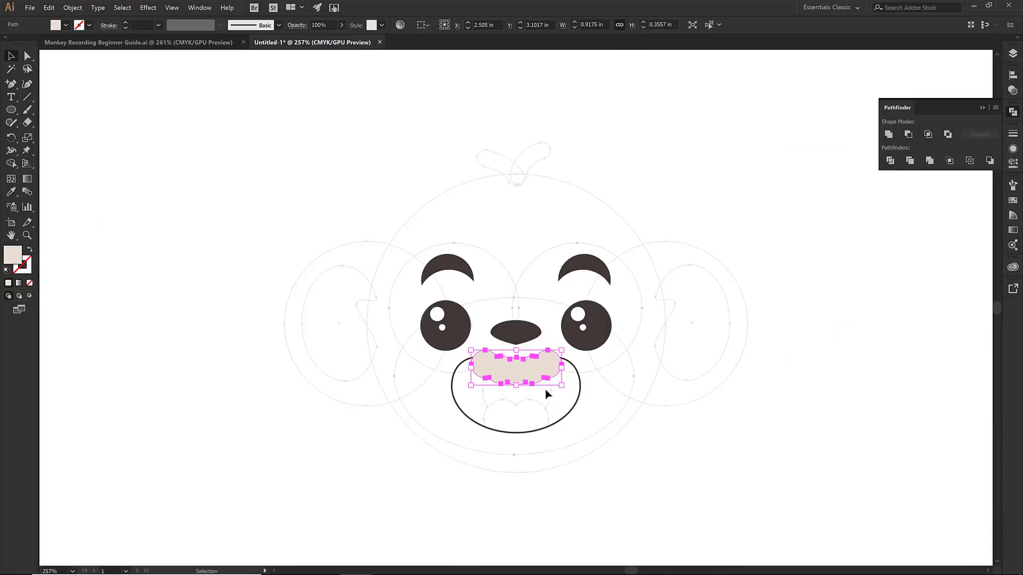
{"action": "left_click", "coordinate": [578, 398]}
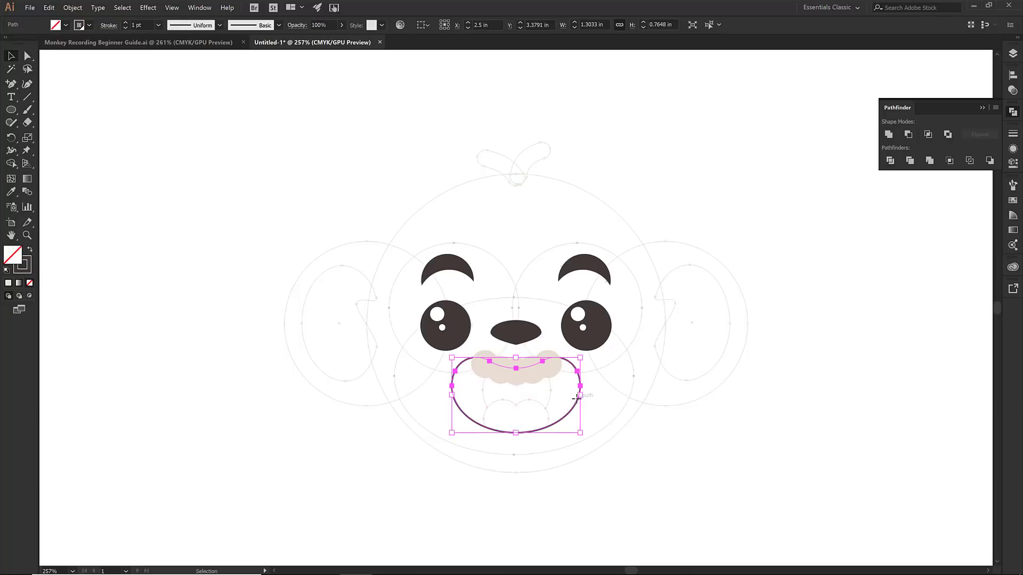
{"action": "key", "text": "shift+x"}
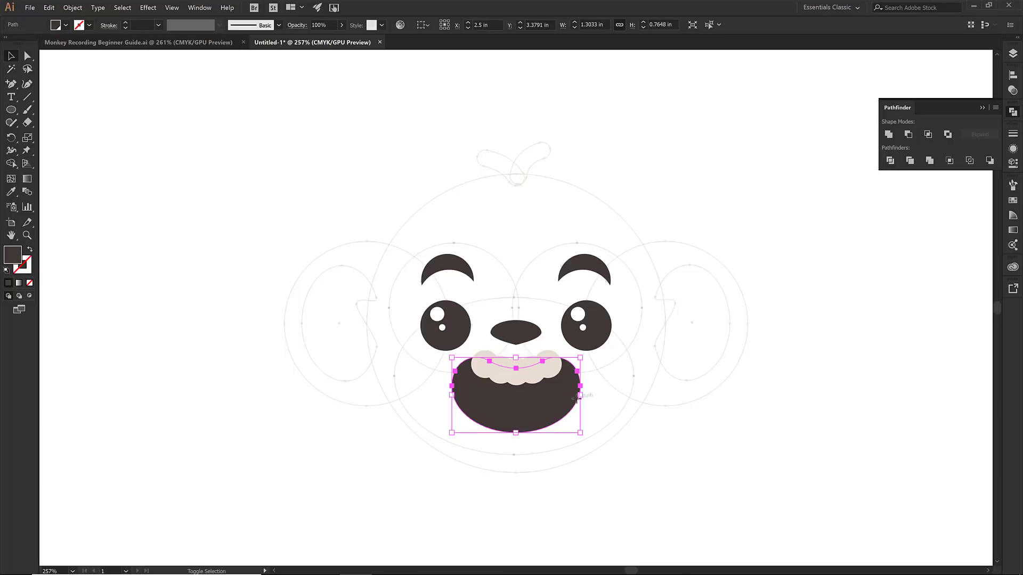
{"action": "left_click", "coordinate": [614, 417]}
- With mouth and teeth selected, Shape Builder-delete the teeth bumps above the mouth's top edge
{"action": "key", "text": "z"}
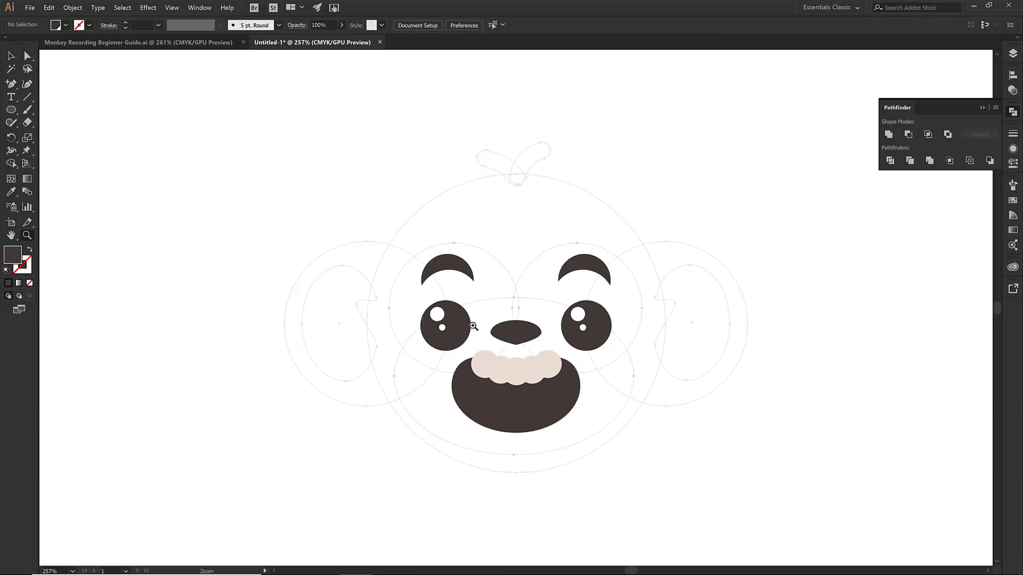
{"action": "left_click_drag", "start_coordinate": [409, 292], "coordinate": [611, 444]}
{"action": "key", "text": "v"}
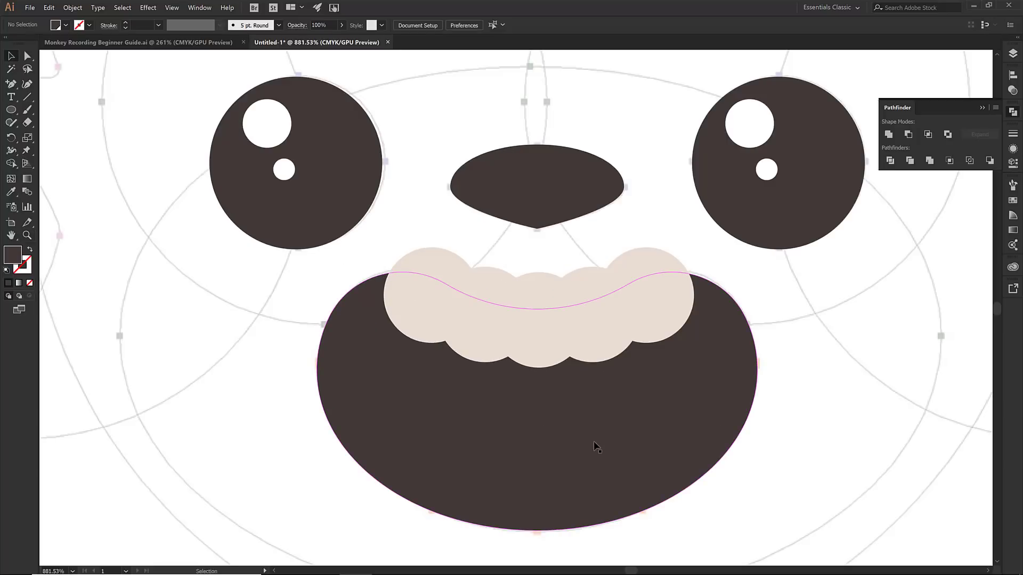
{"action": "left_click", "coordinate": [590, 444]}
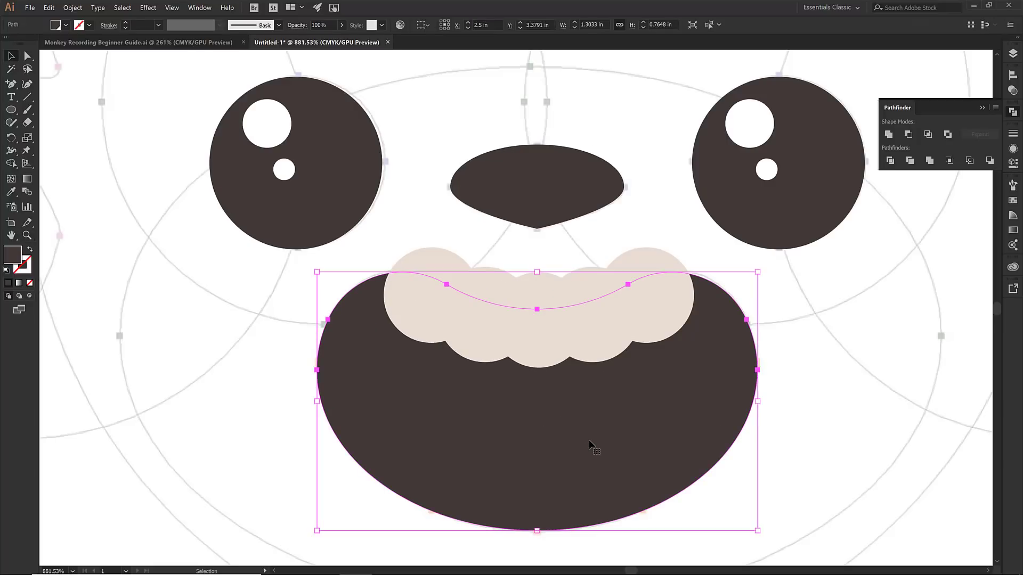
{"action": "left_click", "coordinate": [593, 341], "text": "shift"}
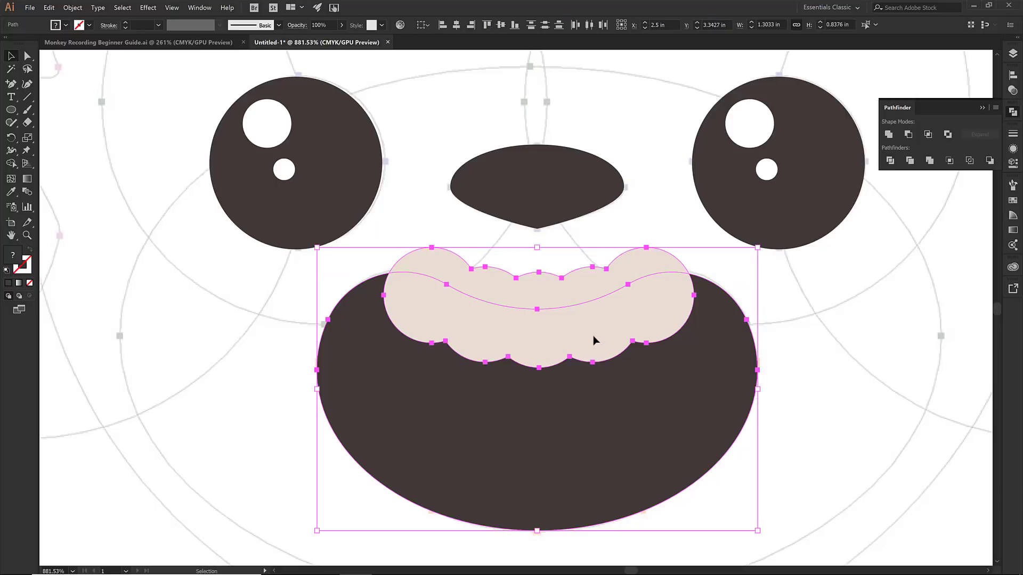
{"action": "left_click", "coordinate": [13, 164]}
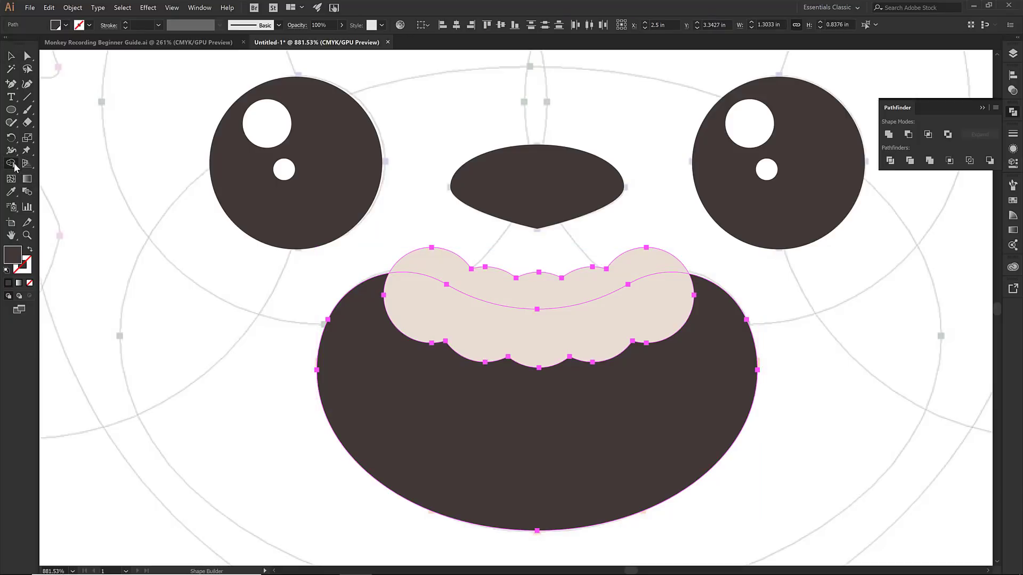
{"action": "left_click", "coordinate": [646, 265], "text": "alt"}
{"action": "key", "text": "v"}
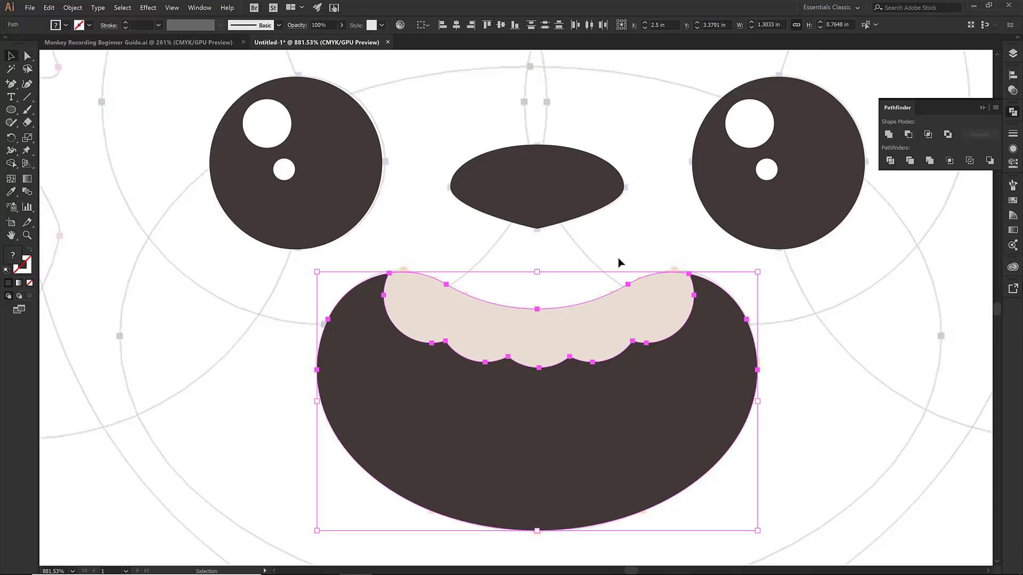
{"action": "left_click", "coordinate": [618, 258]}
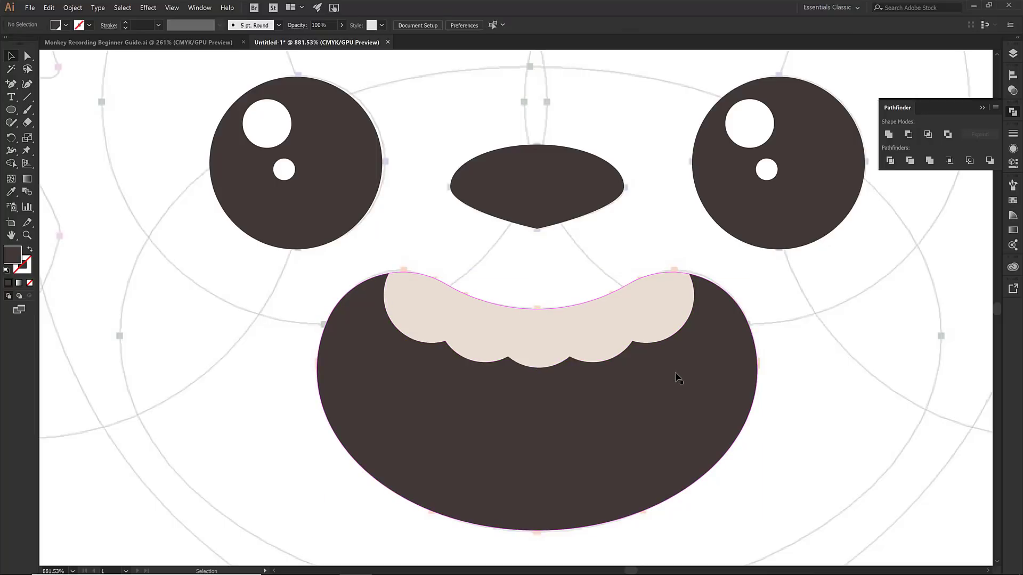
- Turn the mouth's dark fill back into a dark outline
{"action": "key", "text": "a"}
{"action": "left_click", "coordinate": [618, 374]}
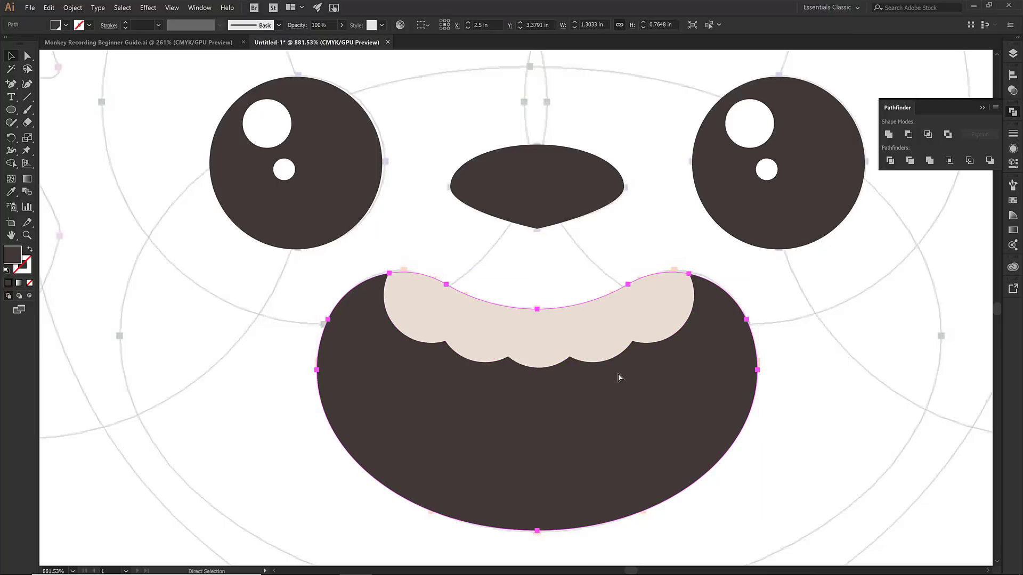
{"action": "key", "text": "v"}
{"action": "key", "text": "shift+x"}
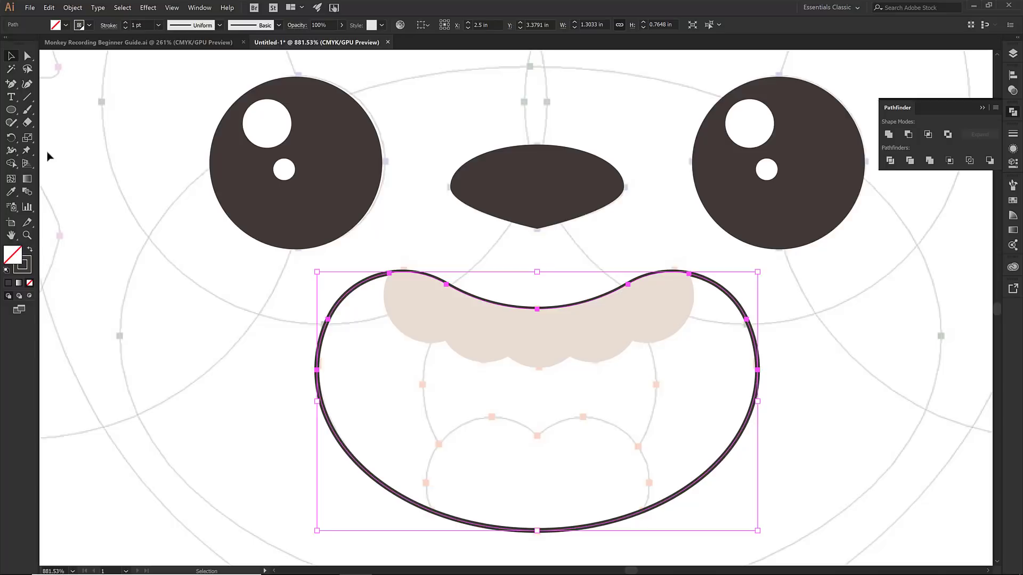
- Draw a pink-outlined circle low inside the mouth and copy it to the right
{"action": "left_click", "coordinate": [10, 109]}
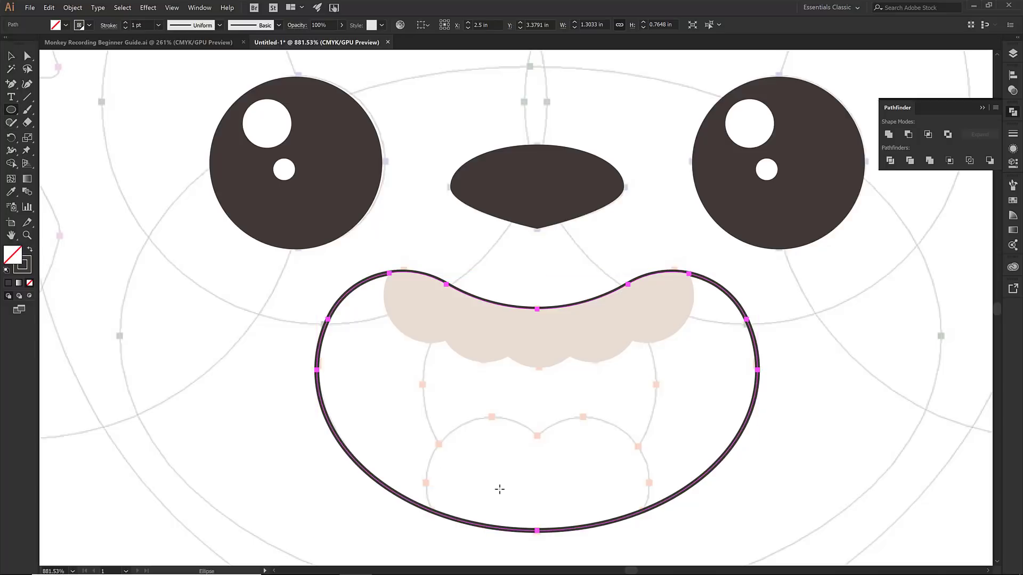
{"action": "left_click_drag", "start_coordinate": [497, 490], "coordinate": [554, 559]}
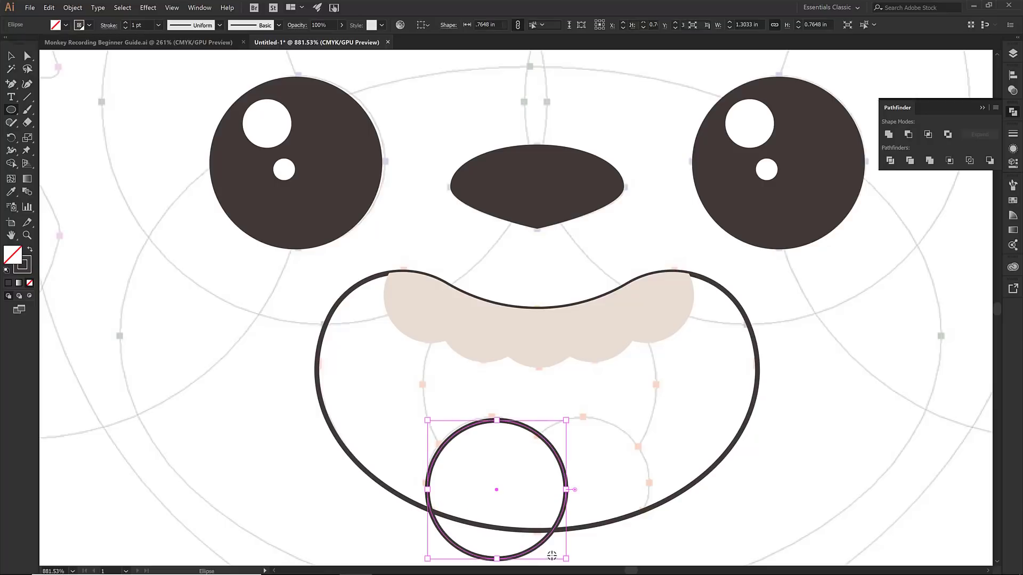
{"action": "left_click", "coordinate": [89, 25]}
{"action": "left_click", "coordinate": [89, 83]}
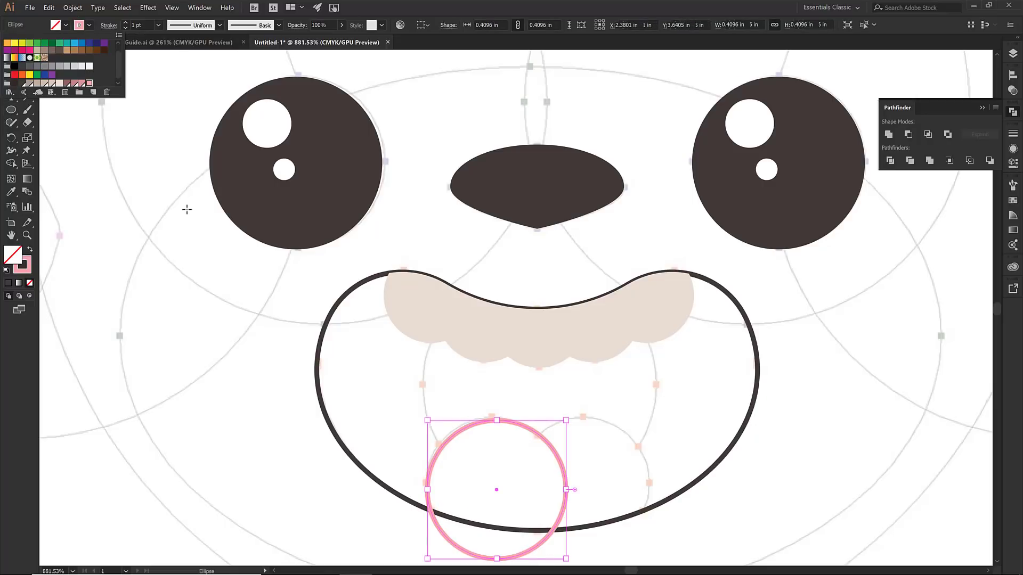
{"action": "key", "text": "v"}
{"action": "left_click_drag", "start_coordinate": [553, 449], "coordinate": [640, 447]}
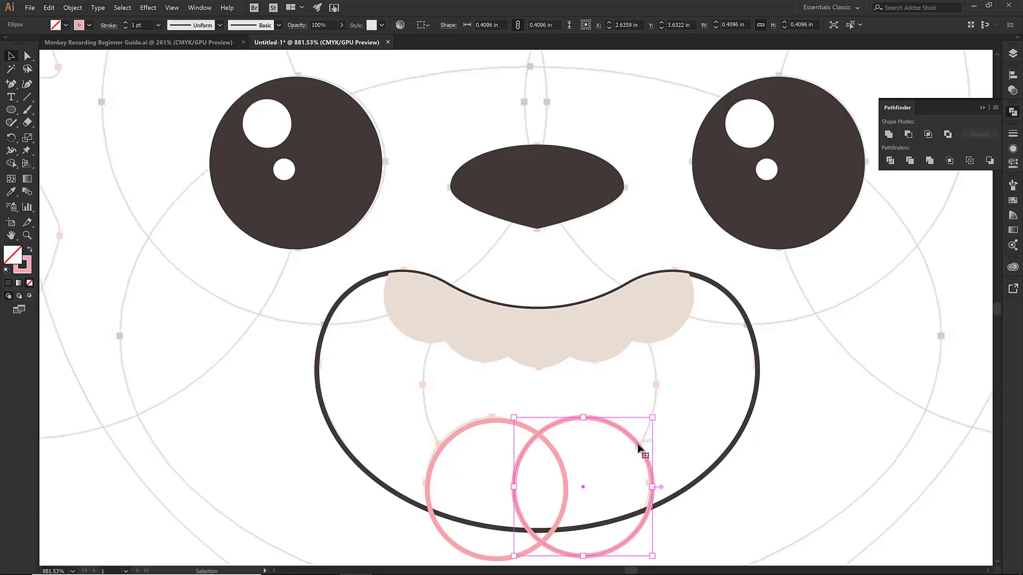
- Vertically centre both pink circles, fill them pink, and unite them into a 0.6654 in tongue
{"action": "left_click", "coordinate": [560, 471], "text": "shift"}
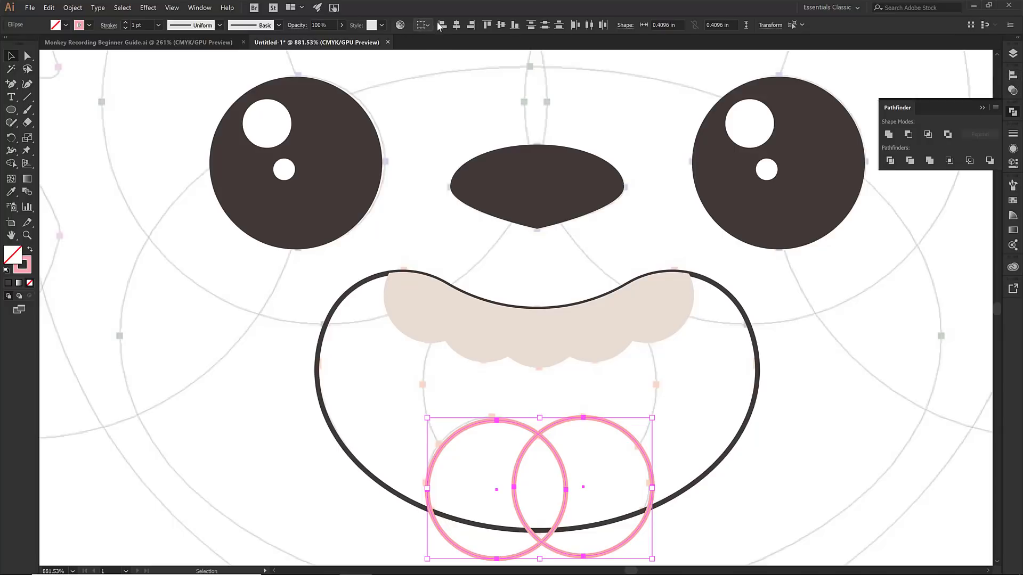
{"action": "left_click", "coordinate": [501, 25]}
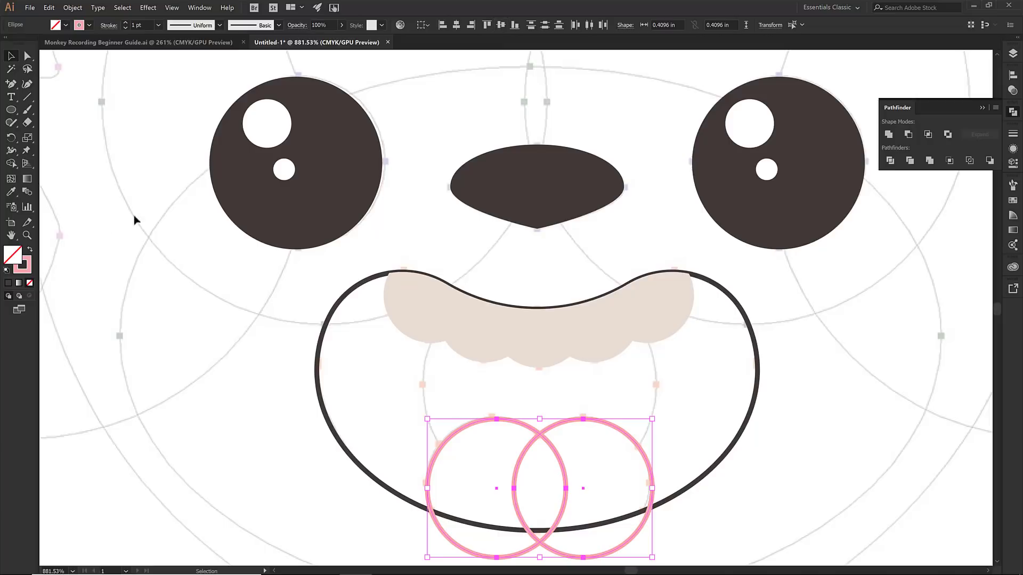
{"action": "left_click", "coordinate": [29, 250]}
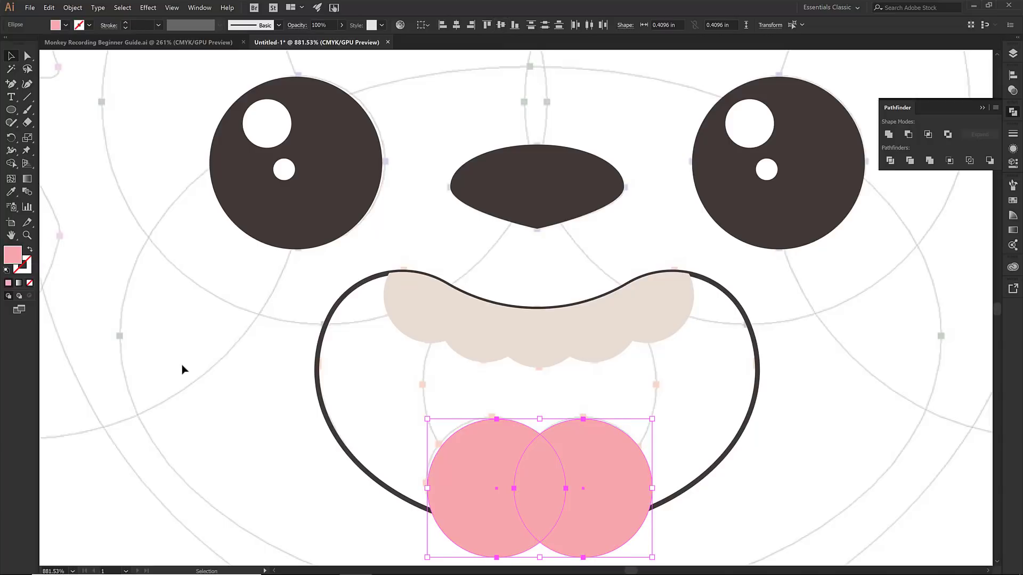
{"action": "left_click", "coordinate": [89, 25]}
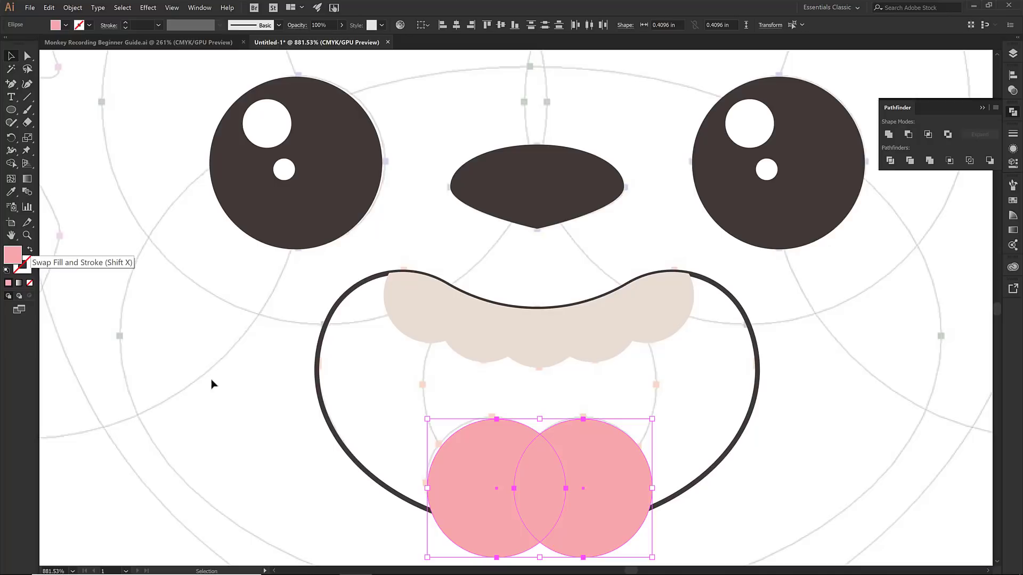
{"action": "left_click", "coordinate": [889, 136]}
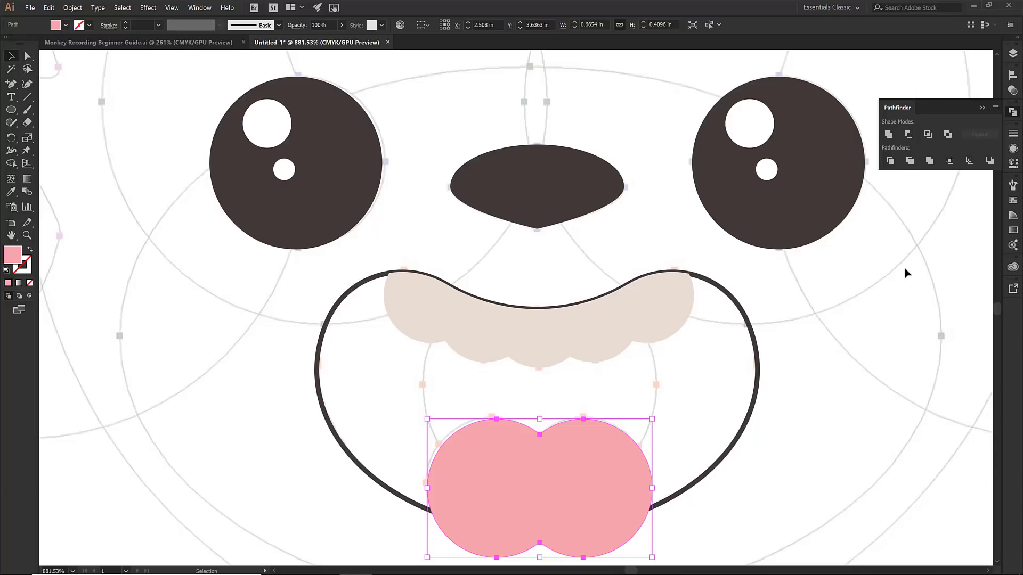
- Swap the mouth outline to a dark brown fill, then cut away the tongue below the mouth
{"action": "left_click", "coordinate": [757, 402]}
{"action": "key", "text": "shift+x"}
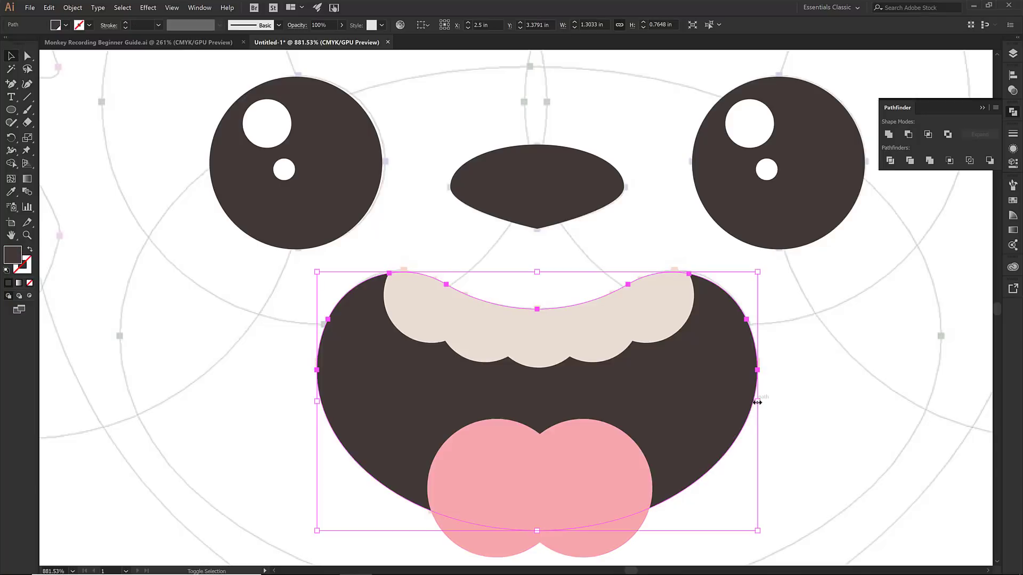
{"action": "scroll", "coordinate": [783, 452], "scroll_direction": "down", "scroll_amount": 1}
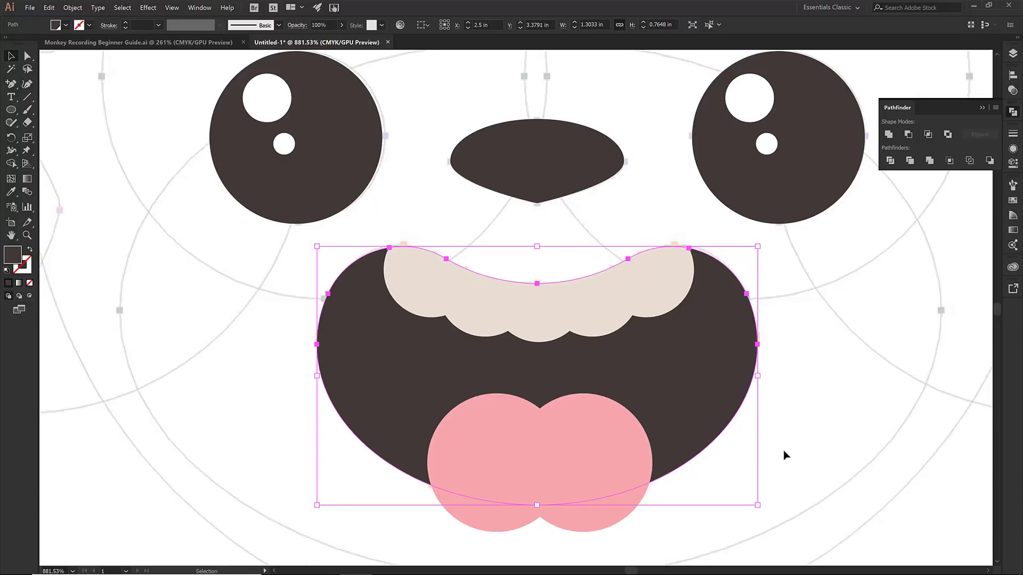
{"action": "left_click", "coordinate": [606, 528], "text": "shift"}
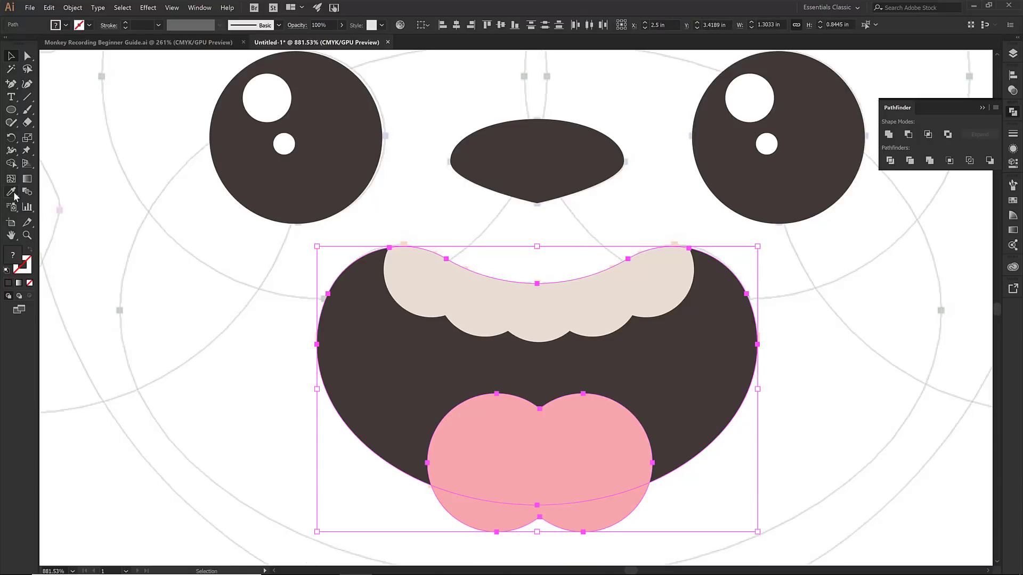
{"action": "left_click", "coordinate": [12, 163]}
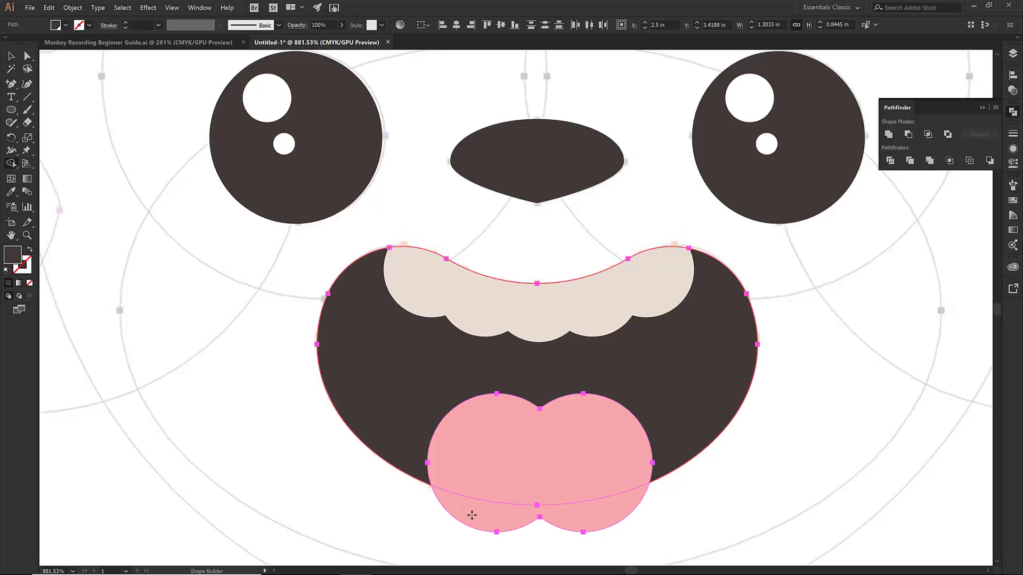
{"action": "left_click", "coordinate": [505, 516], "text": "alt"}
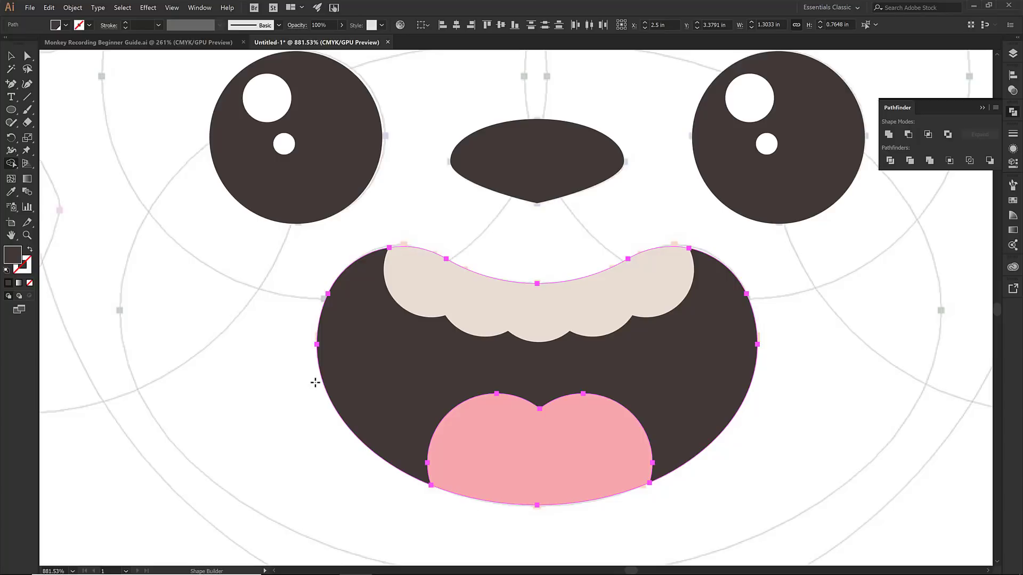
{"action": "key", "text": "v"}
{"action": "left_click", "coordinate": [181, 214]}
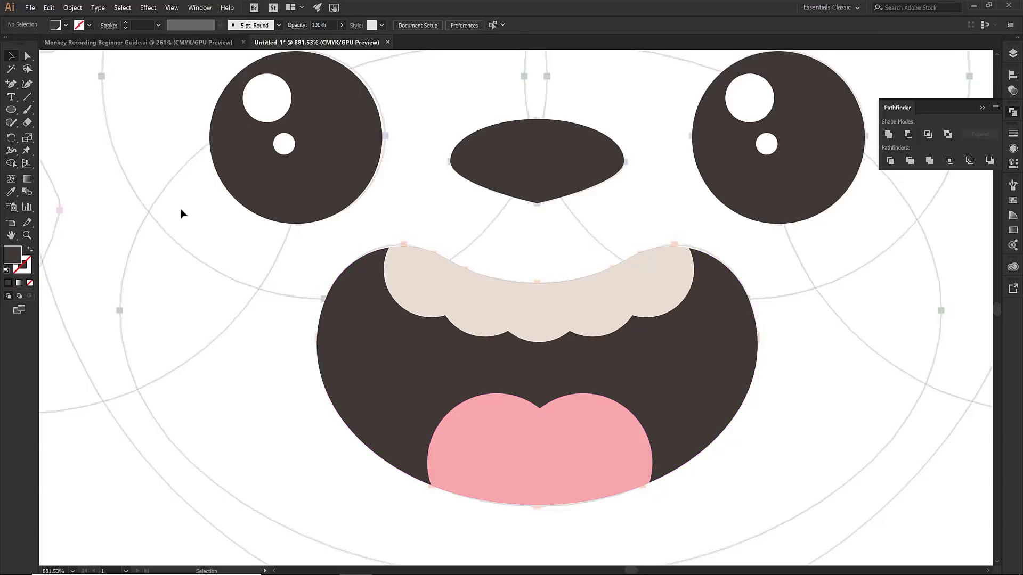
- Draw a circle at the mouth's centre filled with a darker brown swatch
{"action": "left_click", "coordinate": [10, 109]}
{"action": "mouse_move", "coordinate": [540, 368]}
{"action": "left_mouse_down"}
{"action": "mouse_move", "coordinate": [590, 494]}
{"action": "mouse_move", "coordinate": [586, 482]}
{"action": "left_mouse_up"}
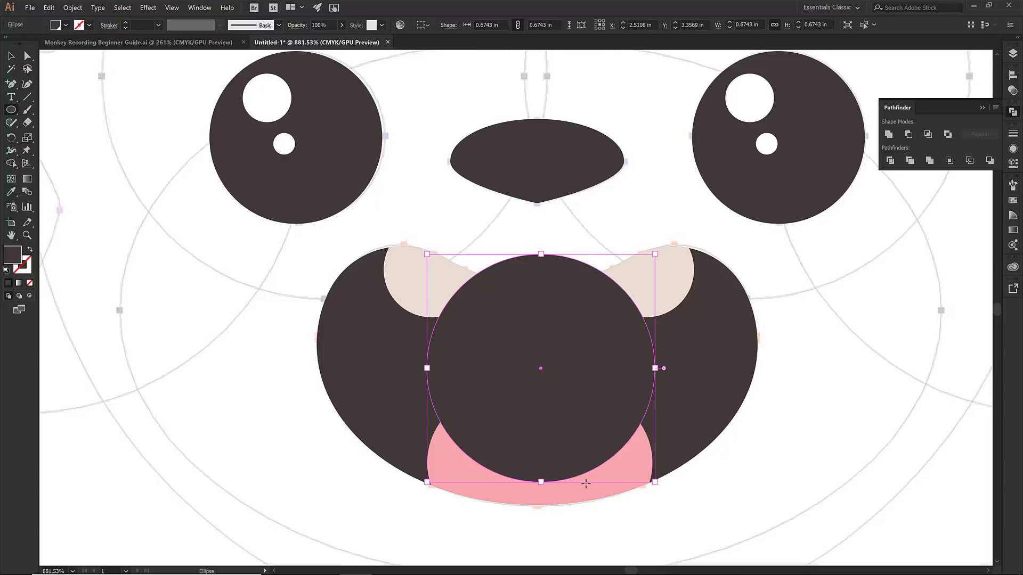
{"action": "left_click", "coordinate": [65, 25]}
{"action": "left_click", "coordinate": [14, 84]}
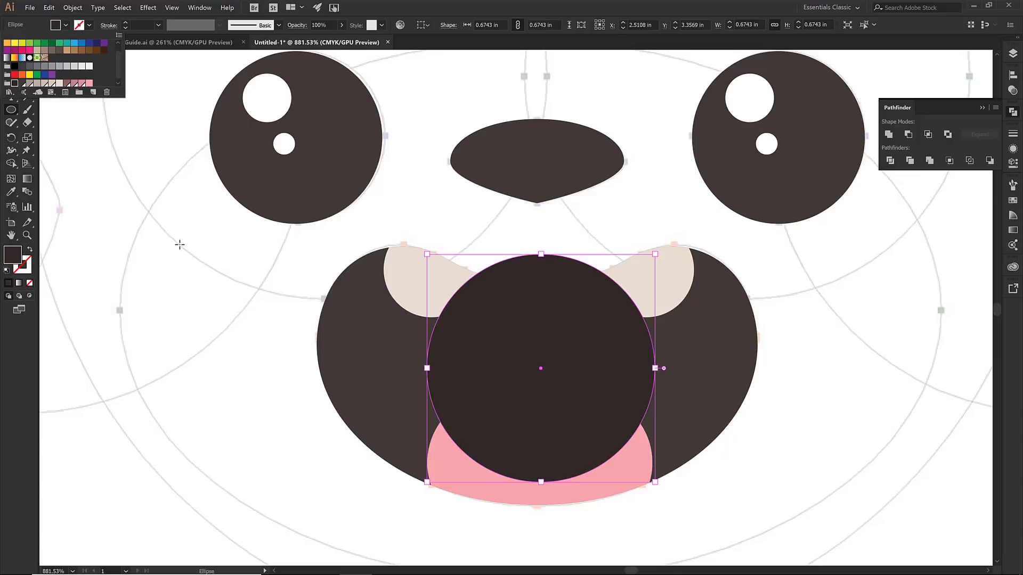
{"action": "key", "text": "v"}
{"action": "left_click", "coordinate": [197, 264]}
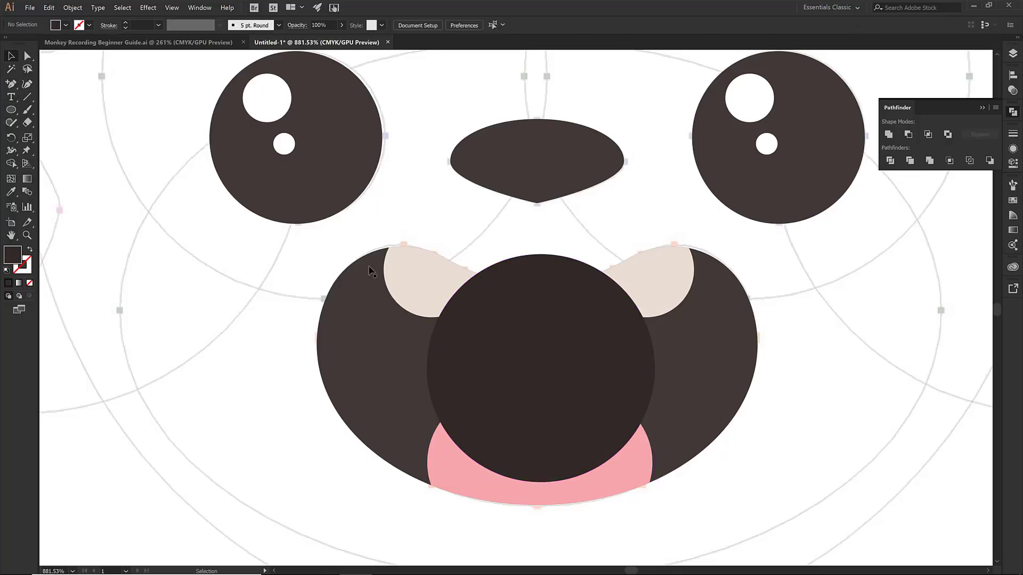
- Bring the teeth and the pink tongue to the front, ahead of the throat circle
{"action": "left_click", "coordinate": [406, 279]}
{"action": "right_click", "coordinate": [405, 279]}
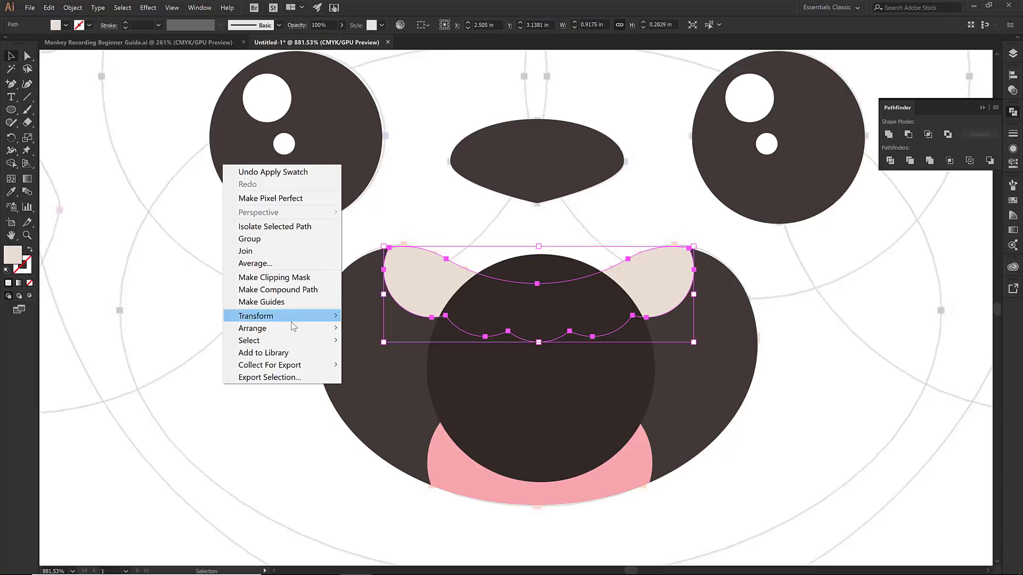
{"action": "mouse_move", "coordinate": [325, 328]}
{"action": "left_click", "coordinate": [365, 329]}
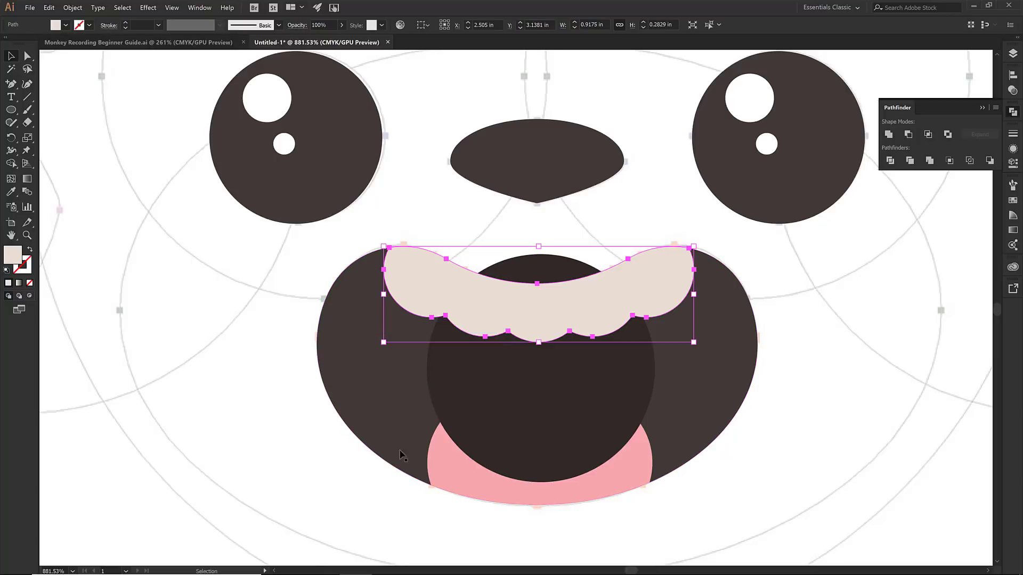
{"action": "left_click", "coordinate": [456, 471]}
{"action": "right_click", "coordinate": [456, 471]}
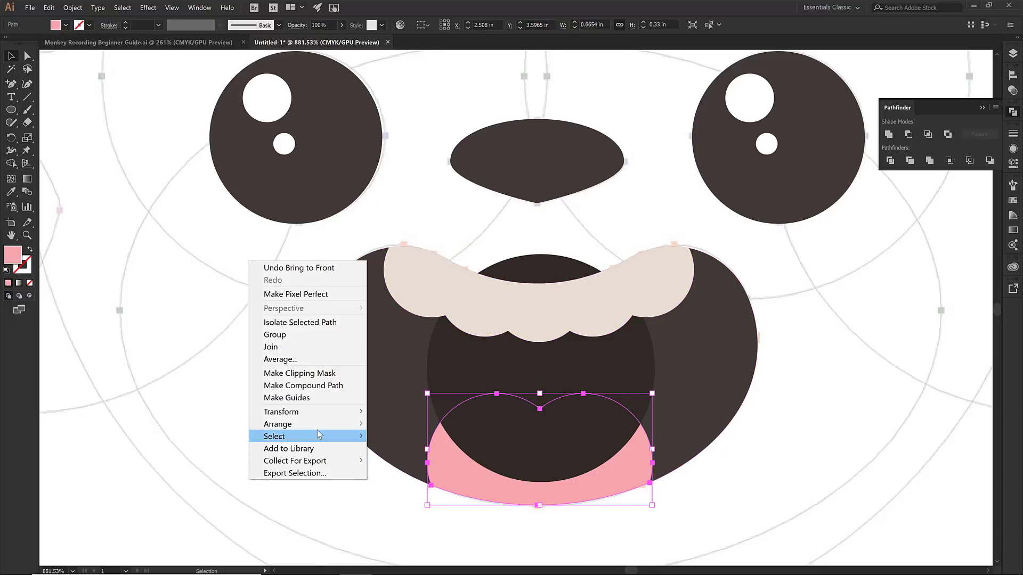
{"action": "mouse_move", "coordinate": [320, 425]}
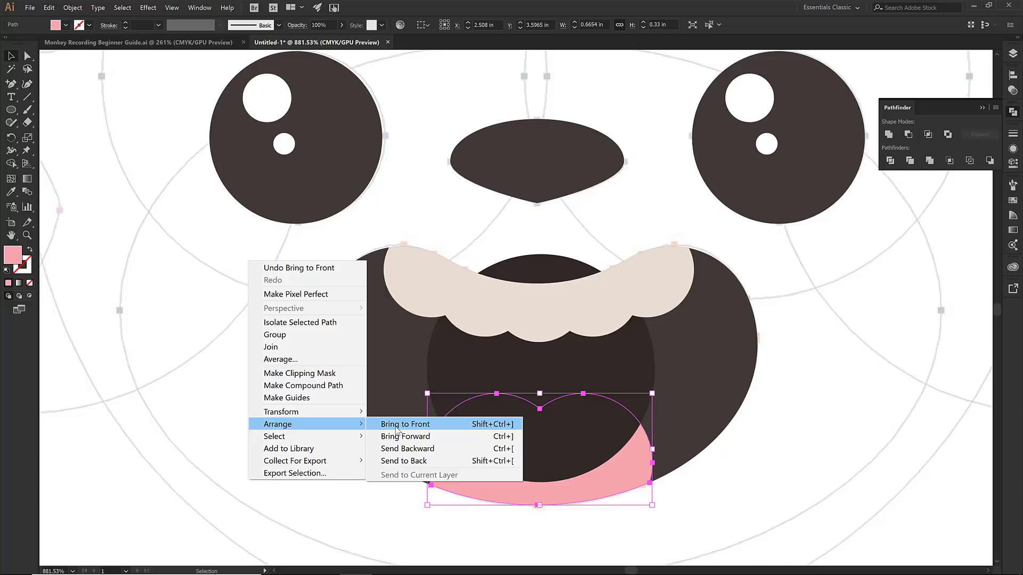
{"action": "left_click", "coordinate": [405, 425]}
{"action": "key", "text": "ctrl+shift+a"}
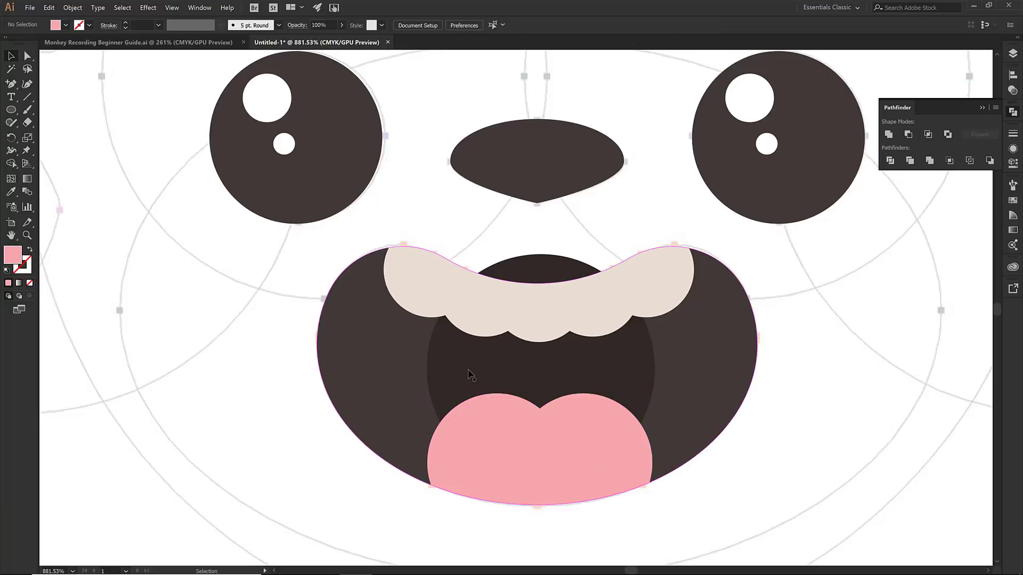
{"action": "left_click", "coordinate": [509, 379]}
- With the throat circle and mouth selected, delete the throat sliver above the teeth using Shape Builder
{"action": "left_click", "coordinate": [357, 375], "text": "shift"}
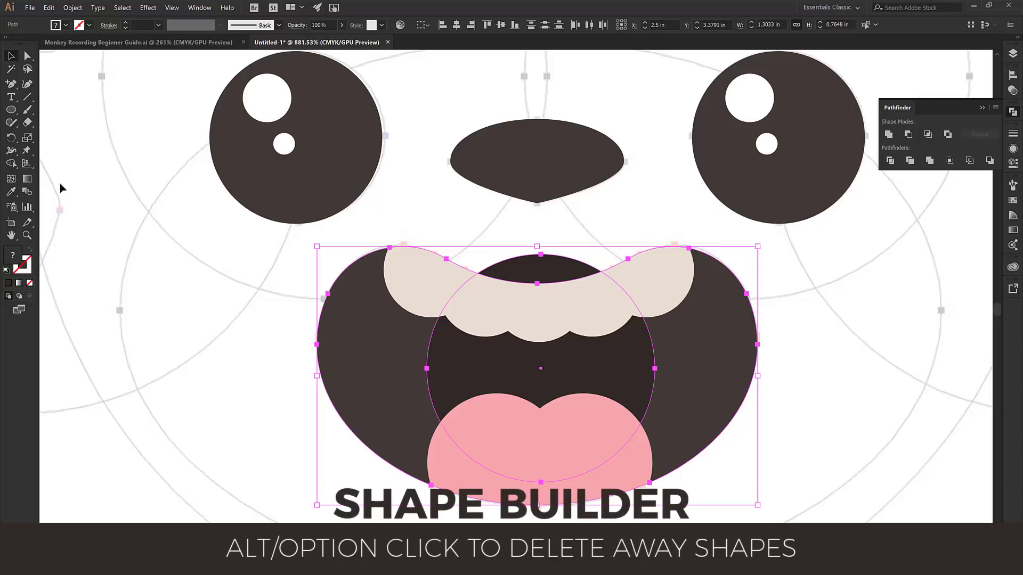
{"action": "left_click", "coordinate": [11, 164]}
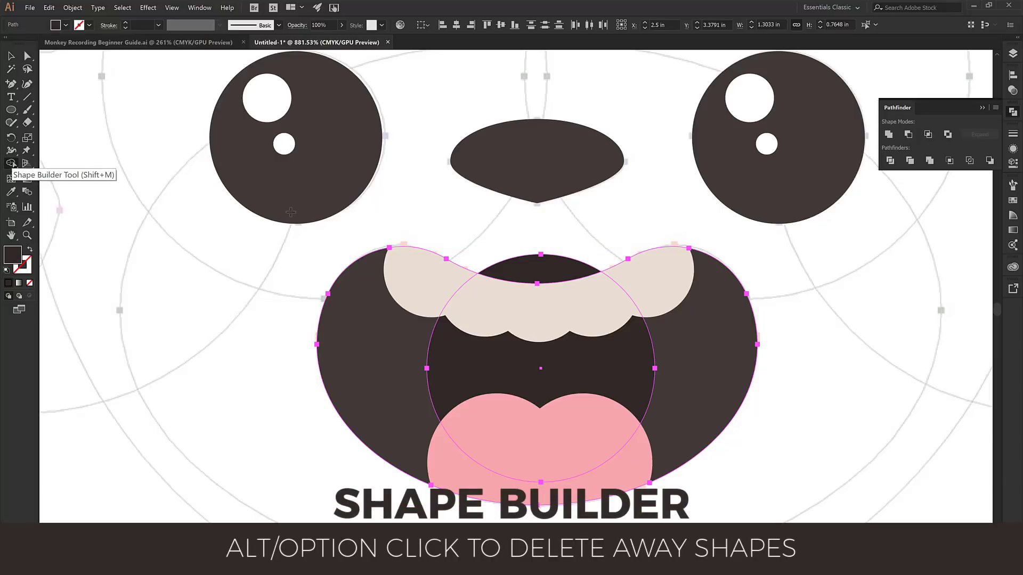
{"action": "left_click", "coordinate": [538, 268], "text": "alt"}
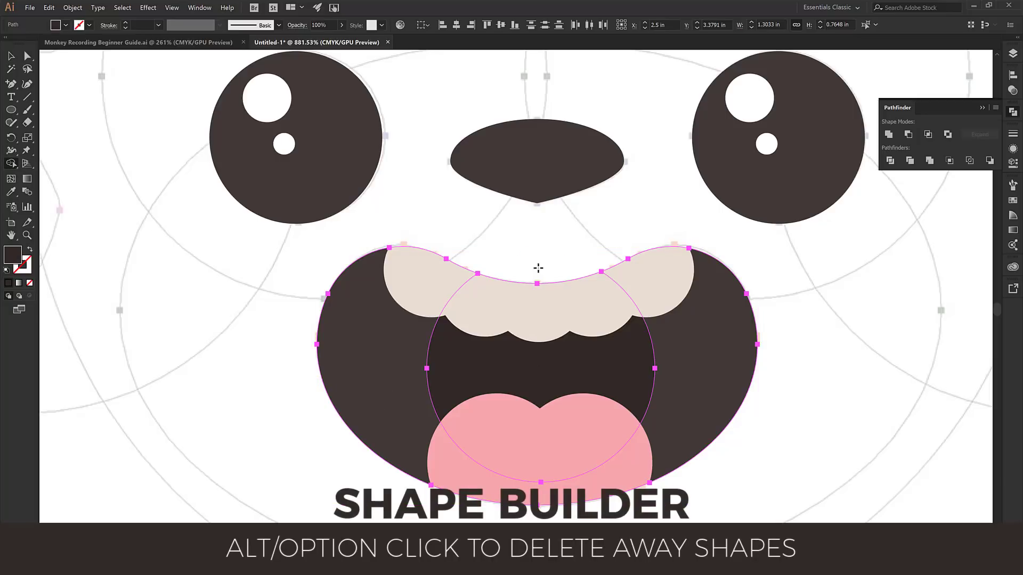
{"action": "key", "text": "v"}
{"action": "left_click", "coordinate": [538, 267]}
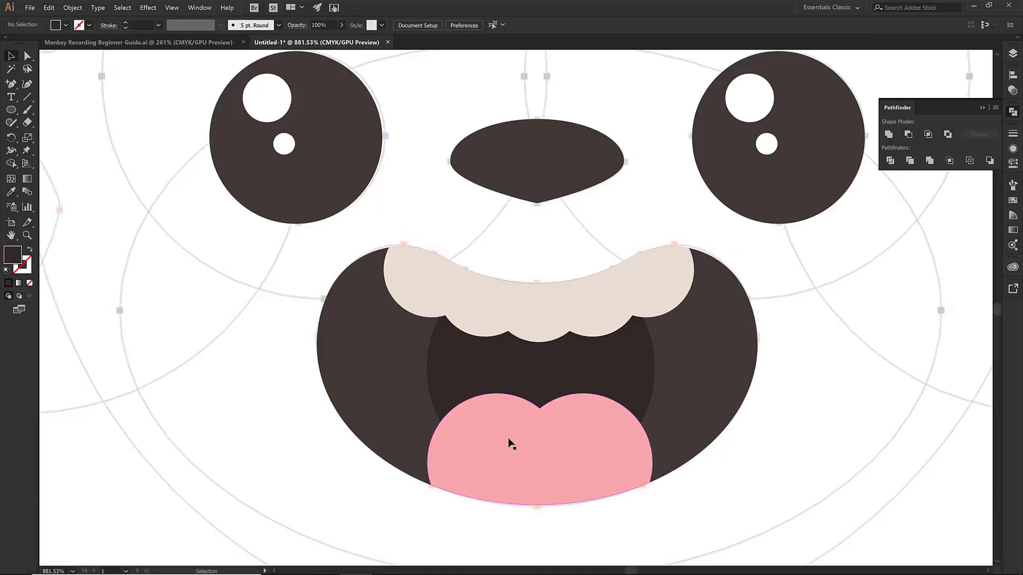
{"action": "key", "text": "ctrl+minus"}
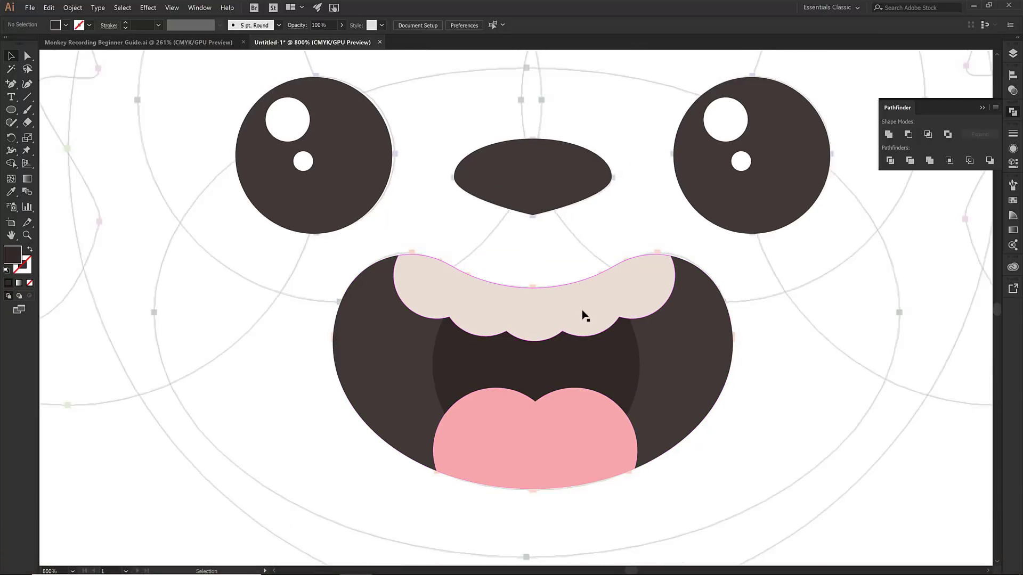
- Fit the whole monkey in view and fill the teeth with white
{"action": "key", "text": "ctrl+0"}
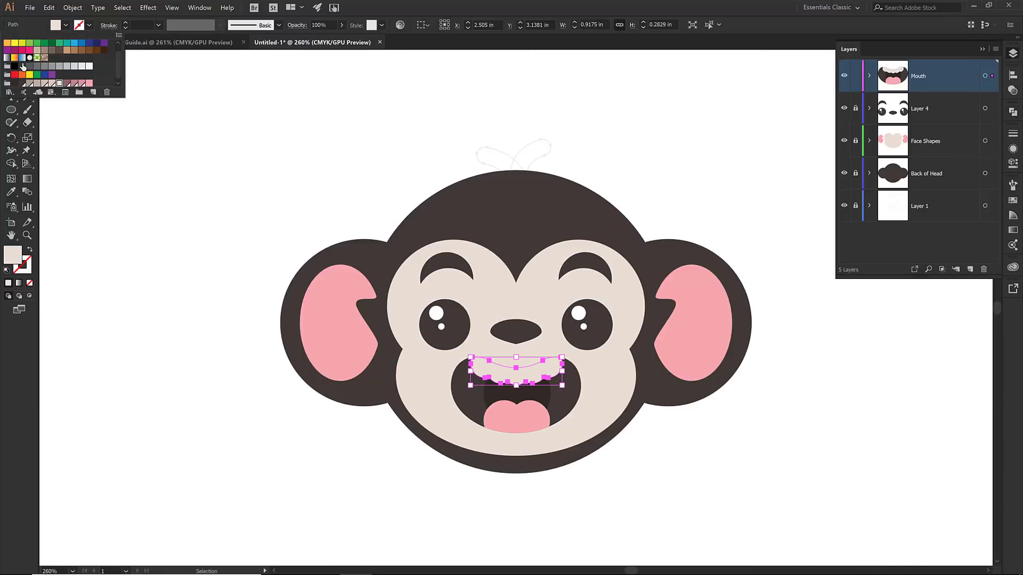
{"action": "left_click", "coordinate": [29, 57]}
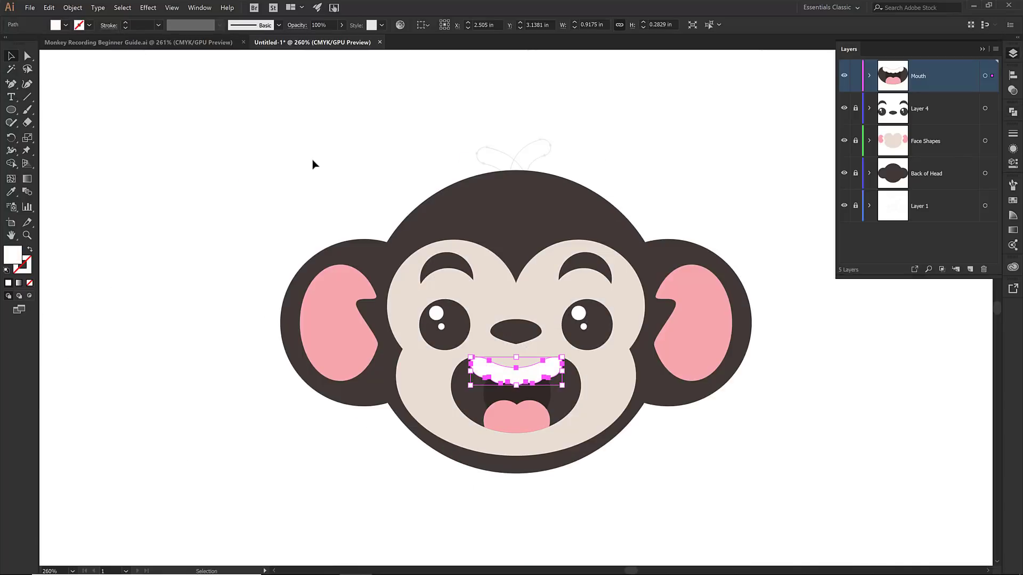
{"action": "left_click", "coordinate": [313, 164]}
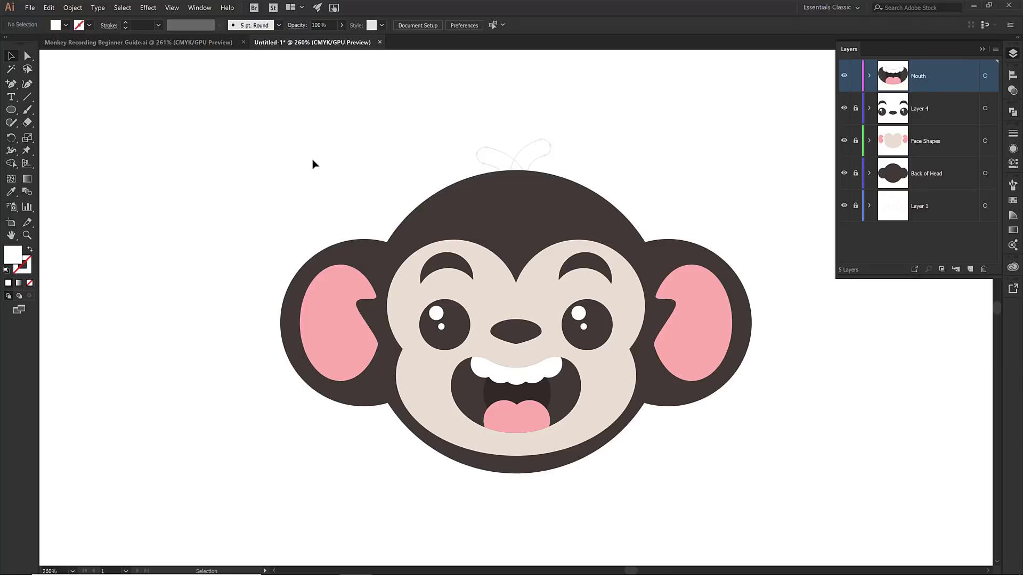